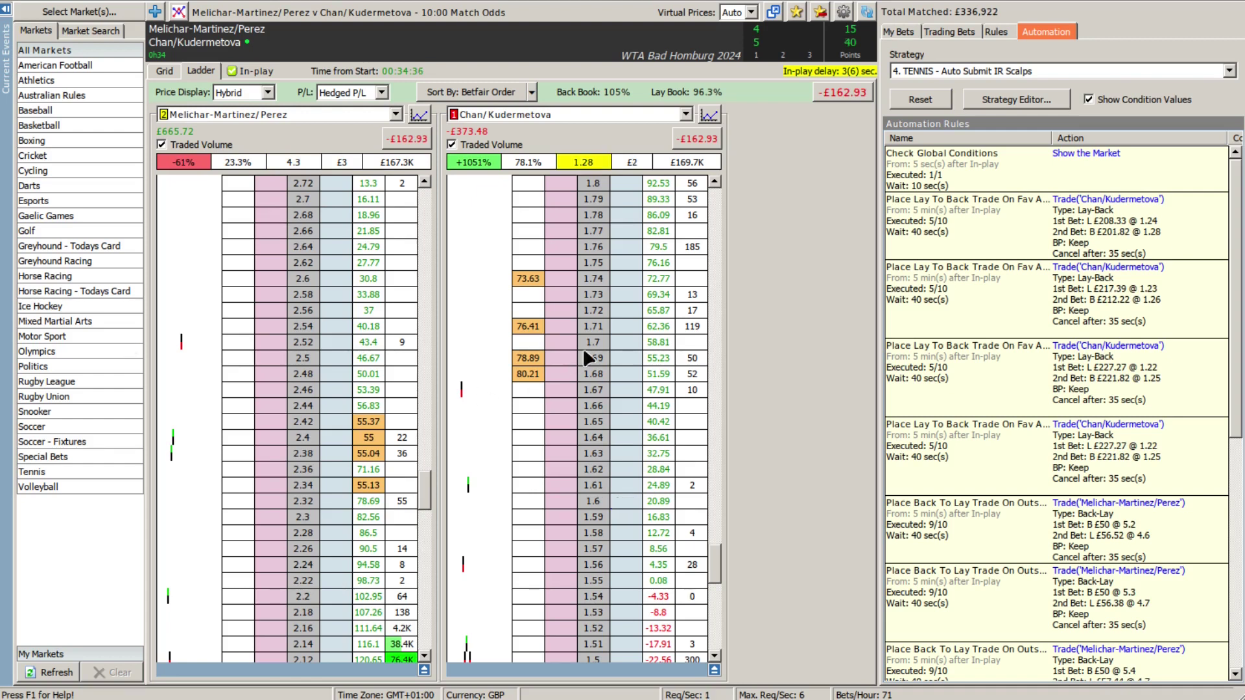
- Green up the whole Melichar-Martinez/Perez v Chan/Kudermetova market to equalise the loss across both selections
{"action": "scroll", "coordinate": [586, 348], "scroll_direction": "down", "scroll_amount": 8}
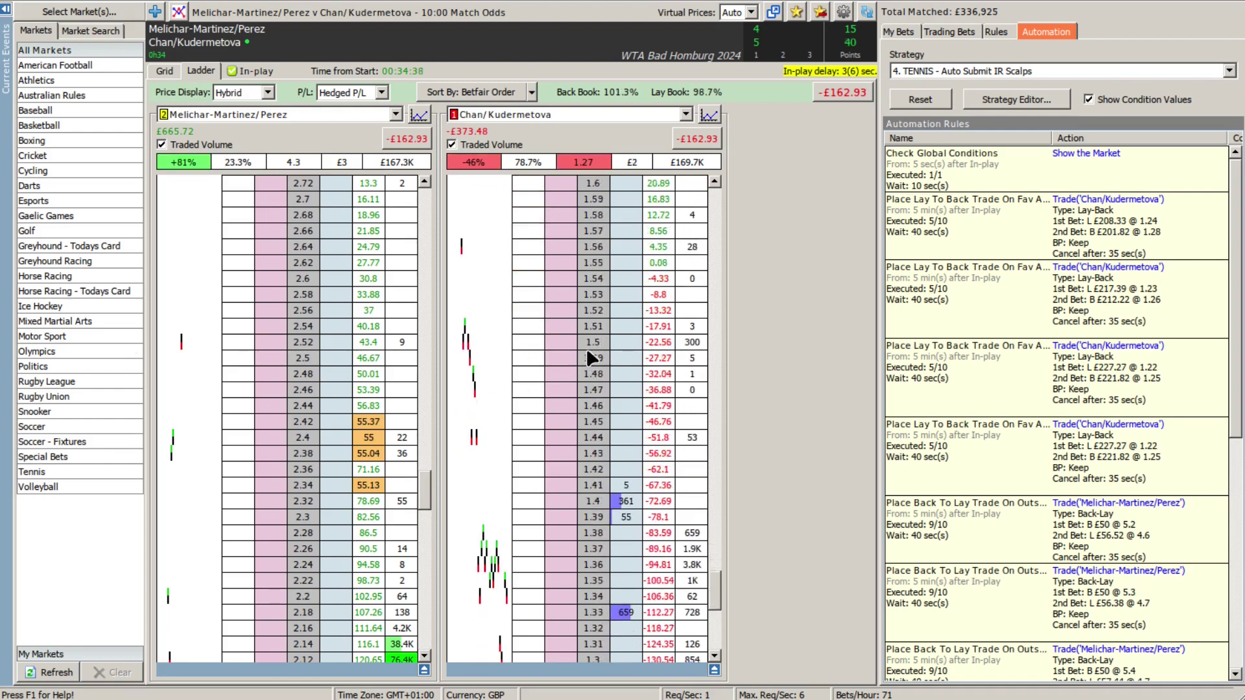
{"action": "scroll", "coordinate": [586, 461], "scroll_direction": "down", "scroll_amount": 5}
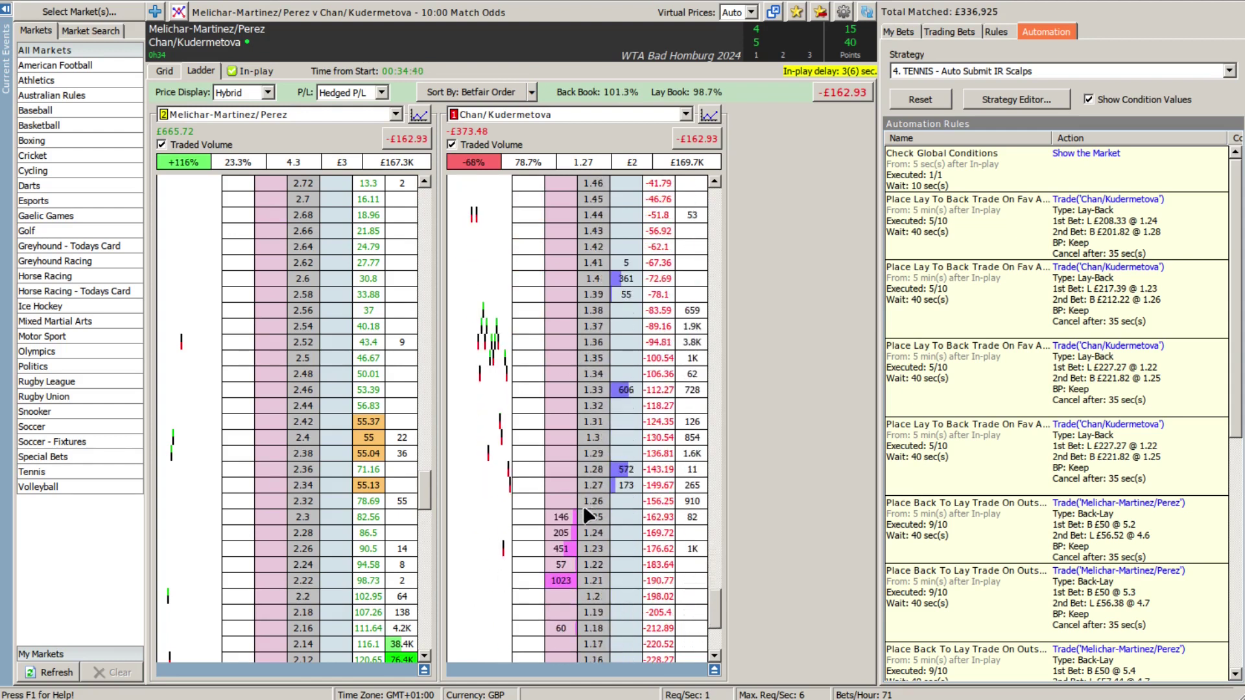
{"action": "scroll", "coordinate": [584, 512], "scroll_direction": "up", "scroll_amount": 10}
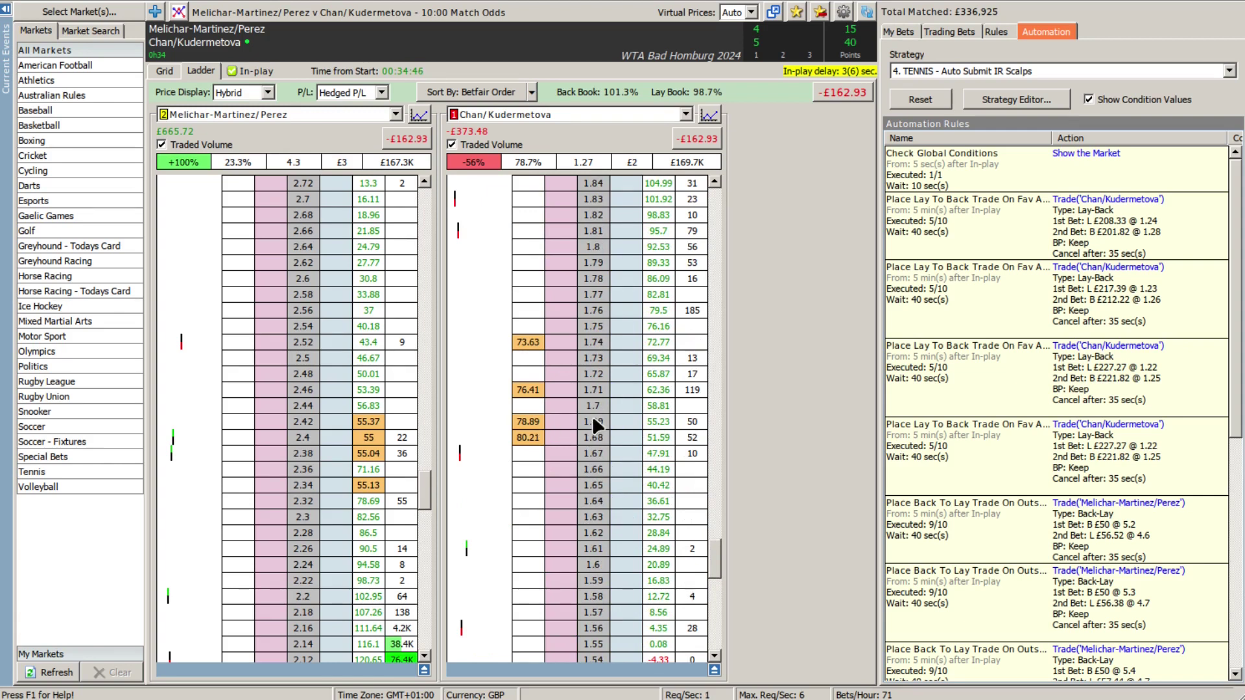
{"action": "scroll", "coordinate": [593, 415], "scroll_direction": "down", "scroll_amount": 3}
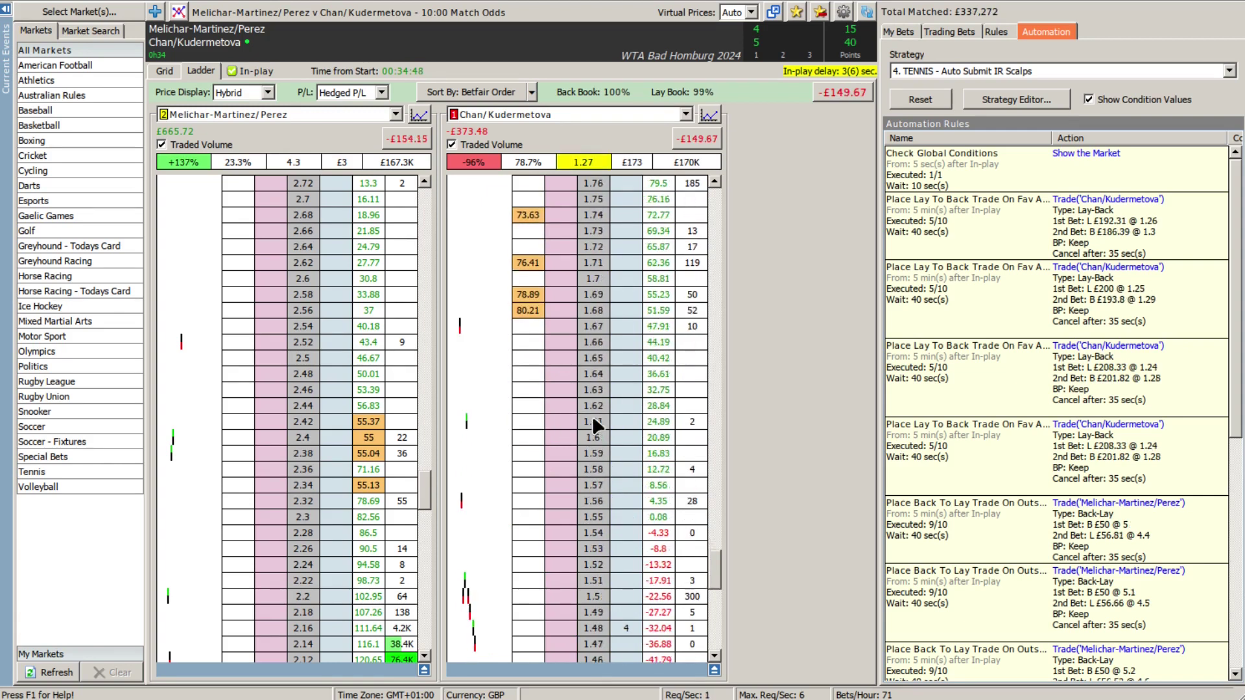
{"action": "scroll", "coordinate": [593, 415], "scroll_direction": "up", "scroll_amount": 2}
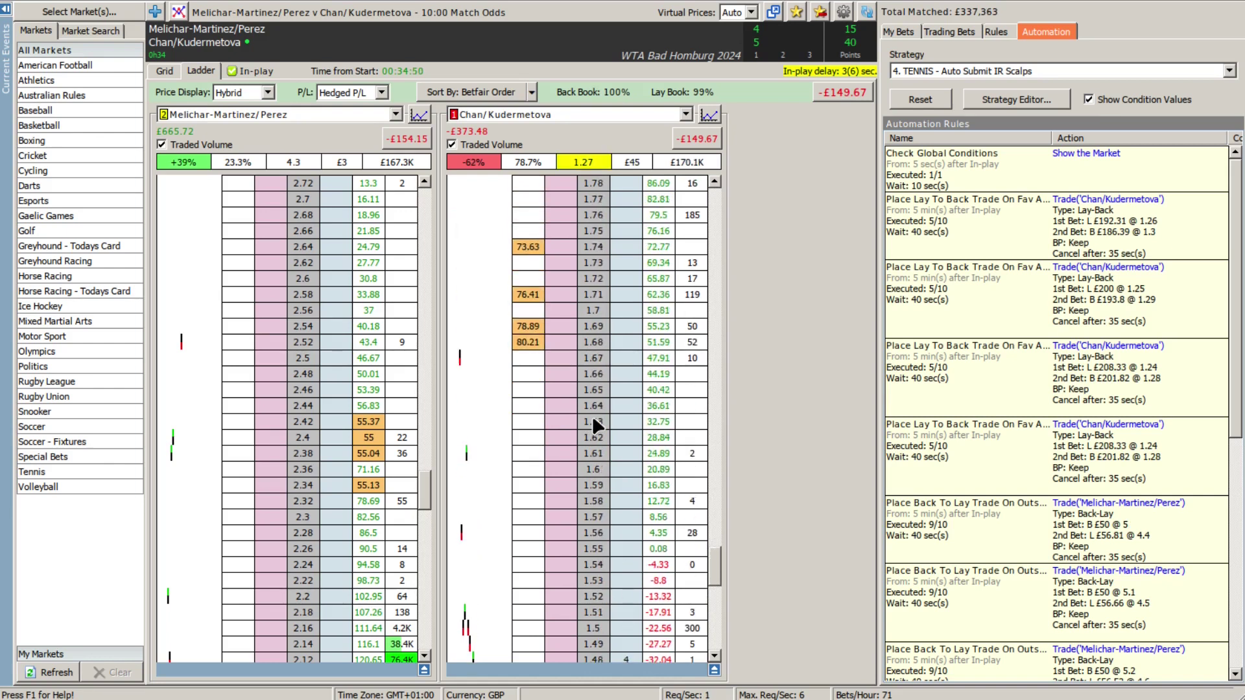
{"action": "scroll", "coordinate": [593, 415], "scroll_direction": "up", "scroll_amount": 1}
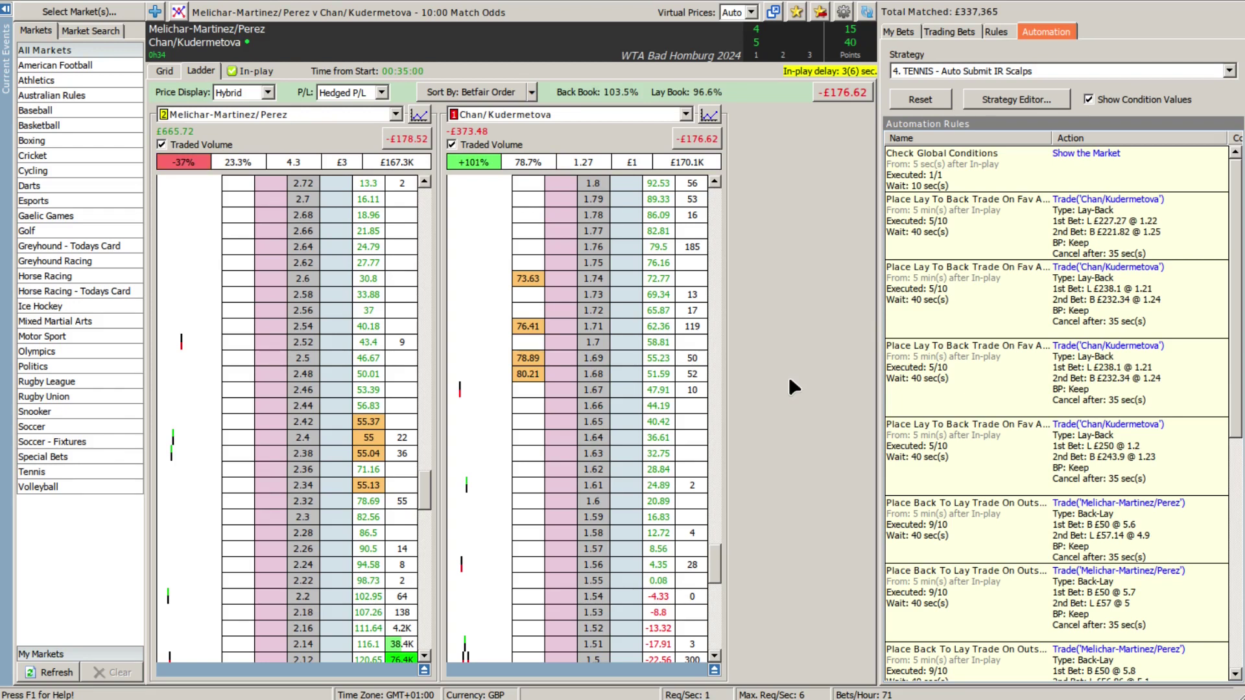
{"action": "left_click", "coordinate": [834, 94]}
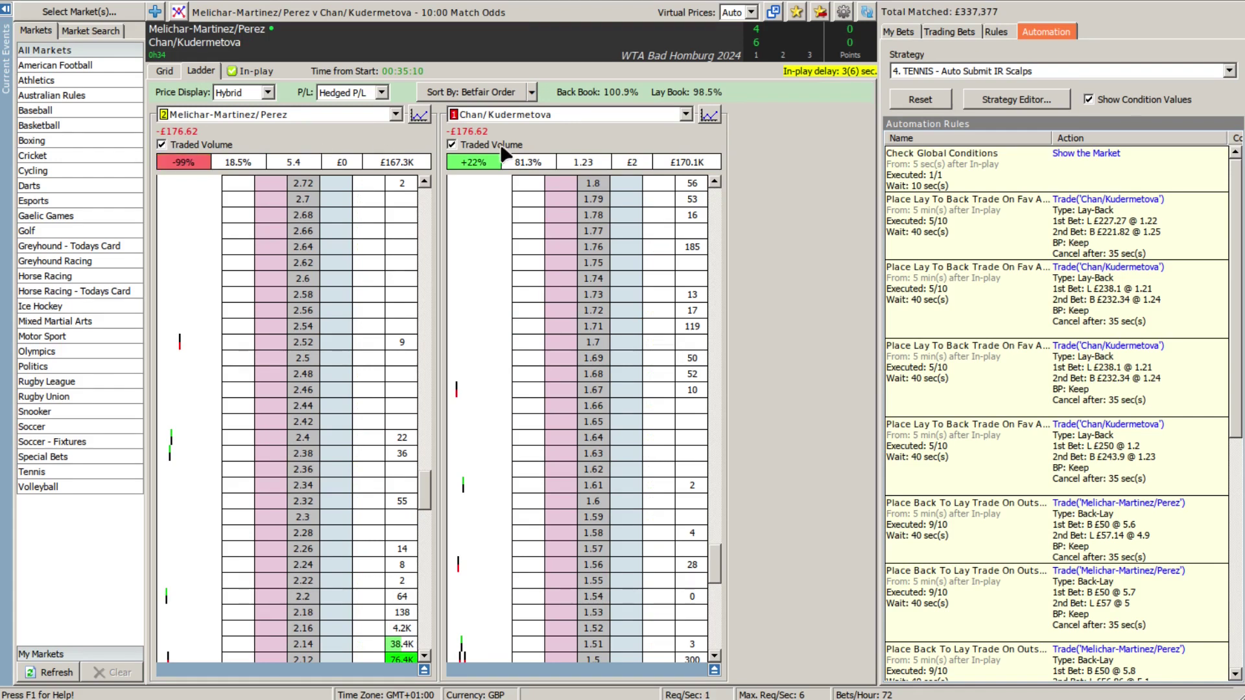
- Cancel the unmatched 100 stake bet at 1.36 on the Chan/Kudermetova ladder
{"action": "scroll", "coordinate": [587, 422], "scroll_direction": "down", "scroll_amount": 10}
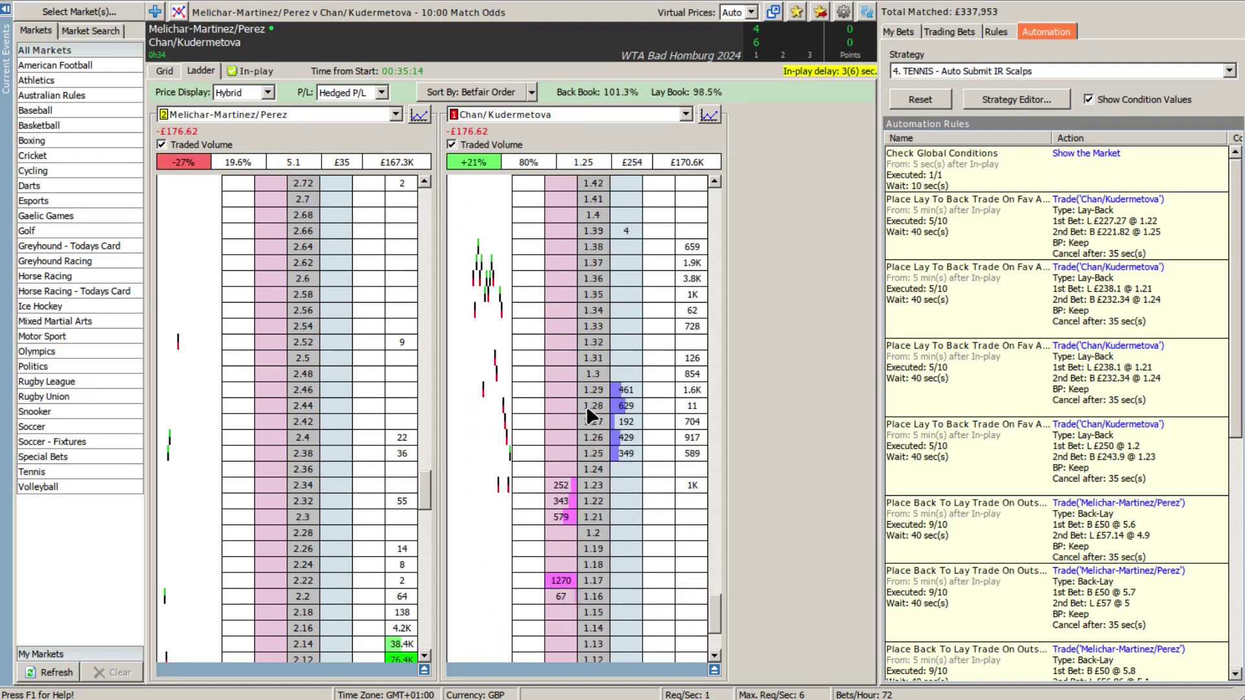
{"action": "scroll", "coordinate": [588, 434], "scroll_direction": "down", "scroll_amount": 4}
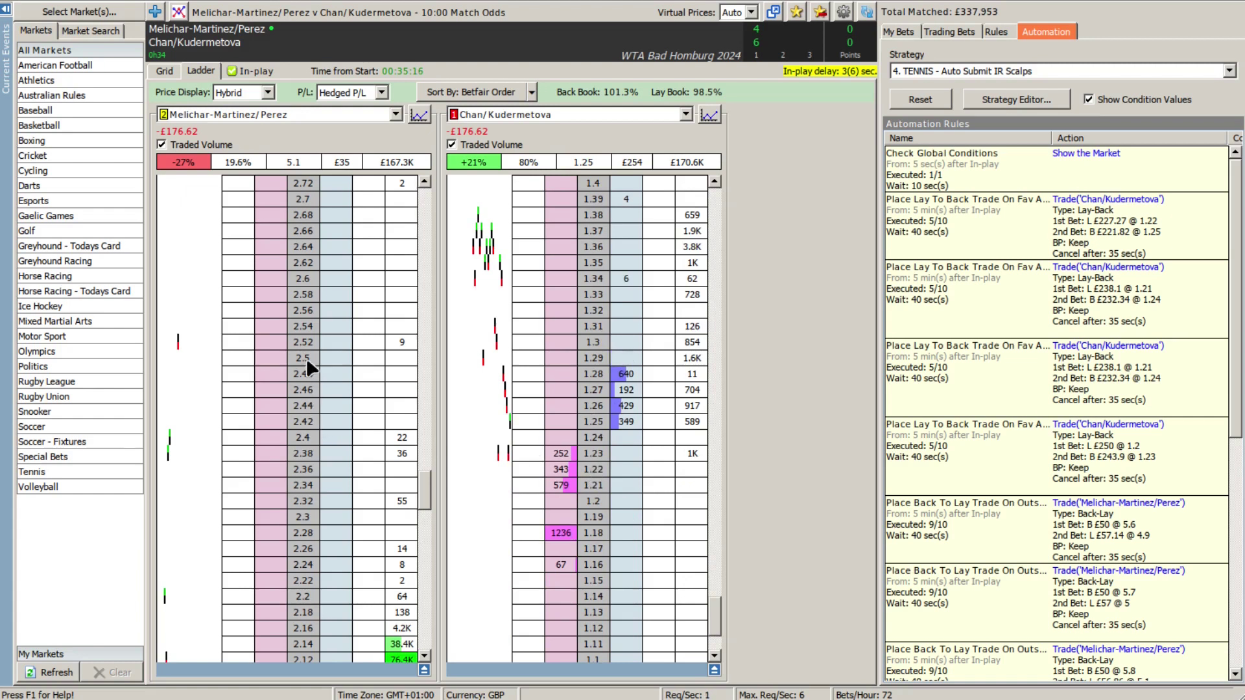
{"action": "scroll", "coordinate": [313, 394], "scroll_direction": "down", "scroll_amount": 6}
{"action": "scroll", "coordinate": [308, 363], "scroll_direction": "down", "scroll_amount": 1}
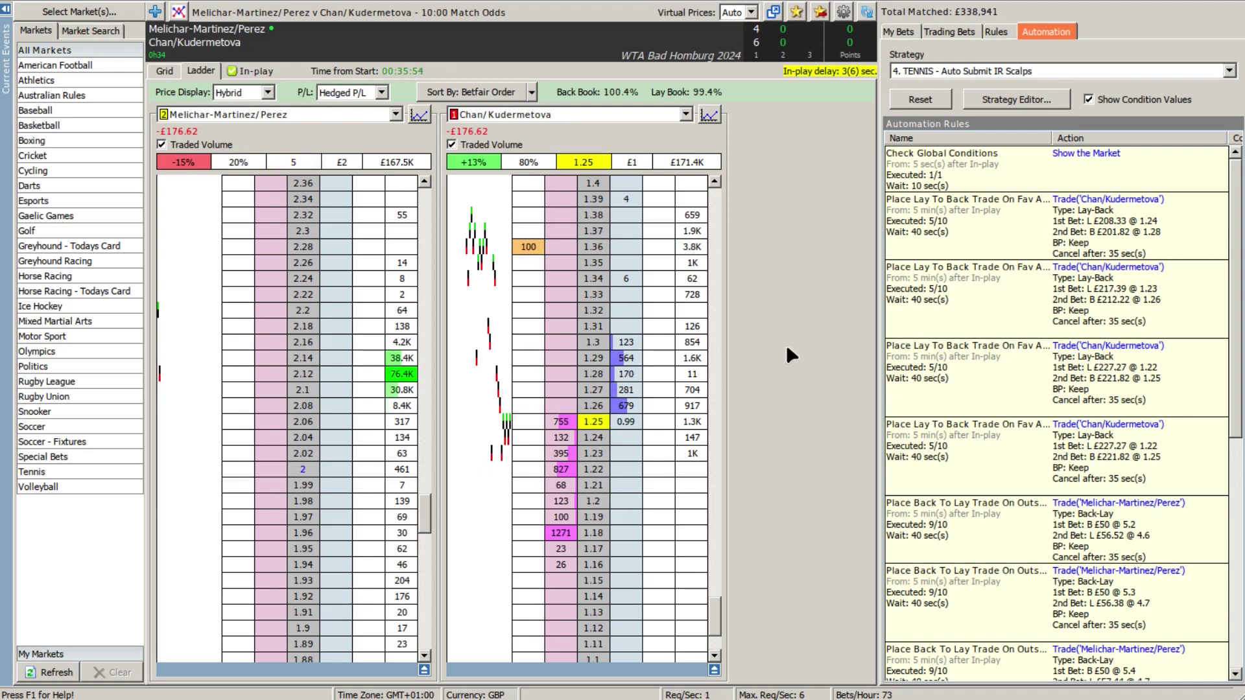
{"action": "left_click", "coordinate": [529, 248]}
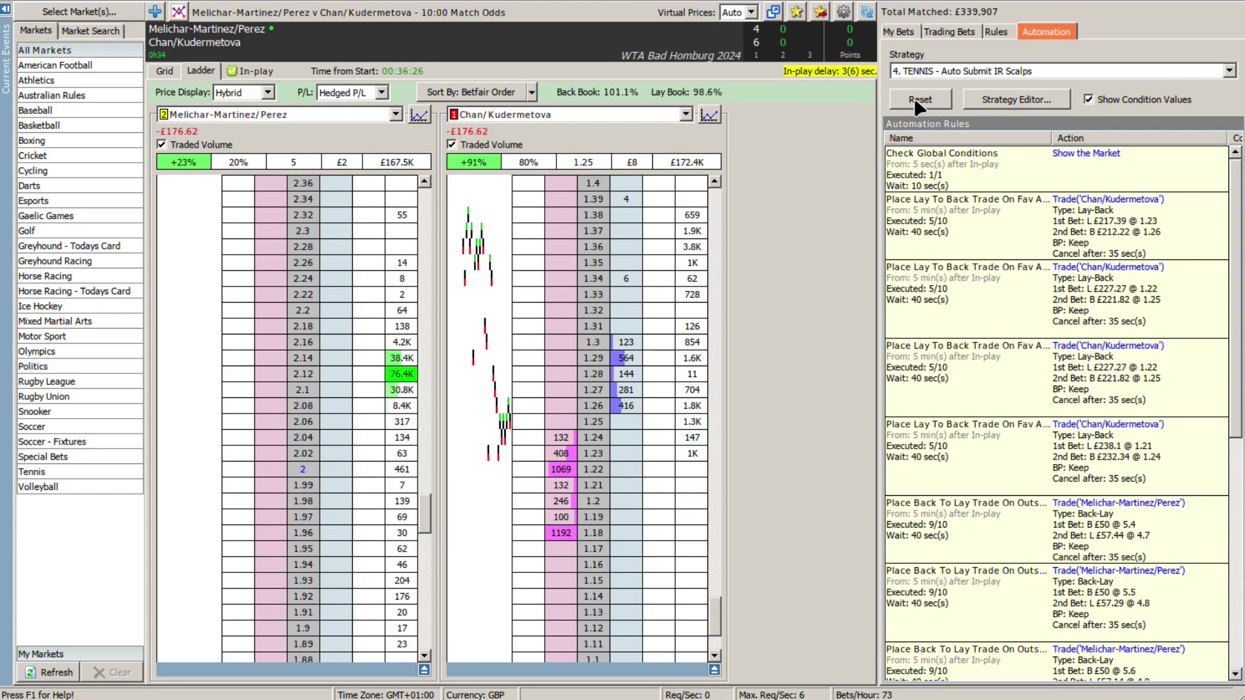
- Check the pending, unmatched and matched bets for the match, and return to the automation rules
{"action": "left_click", "coordinate": [900, 33]}
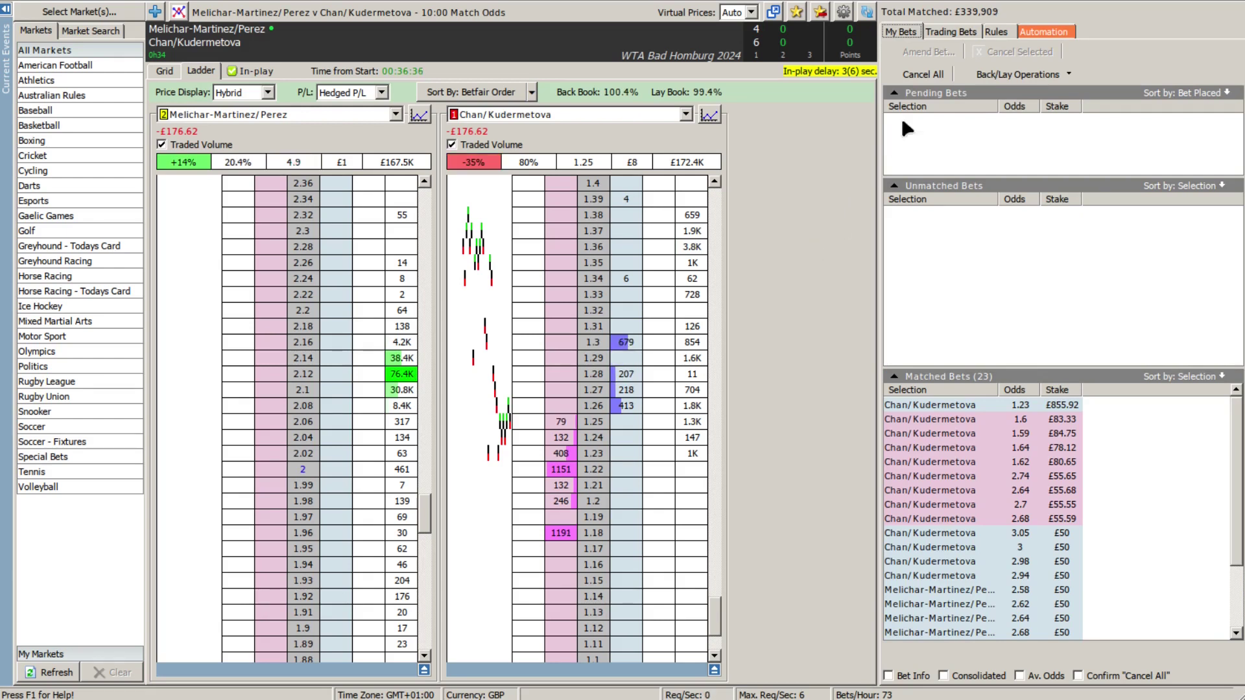
{"action": "left_click", "coordinate": [1030, 32]}
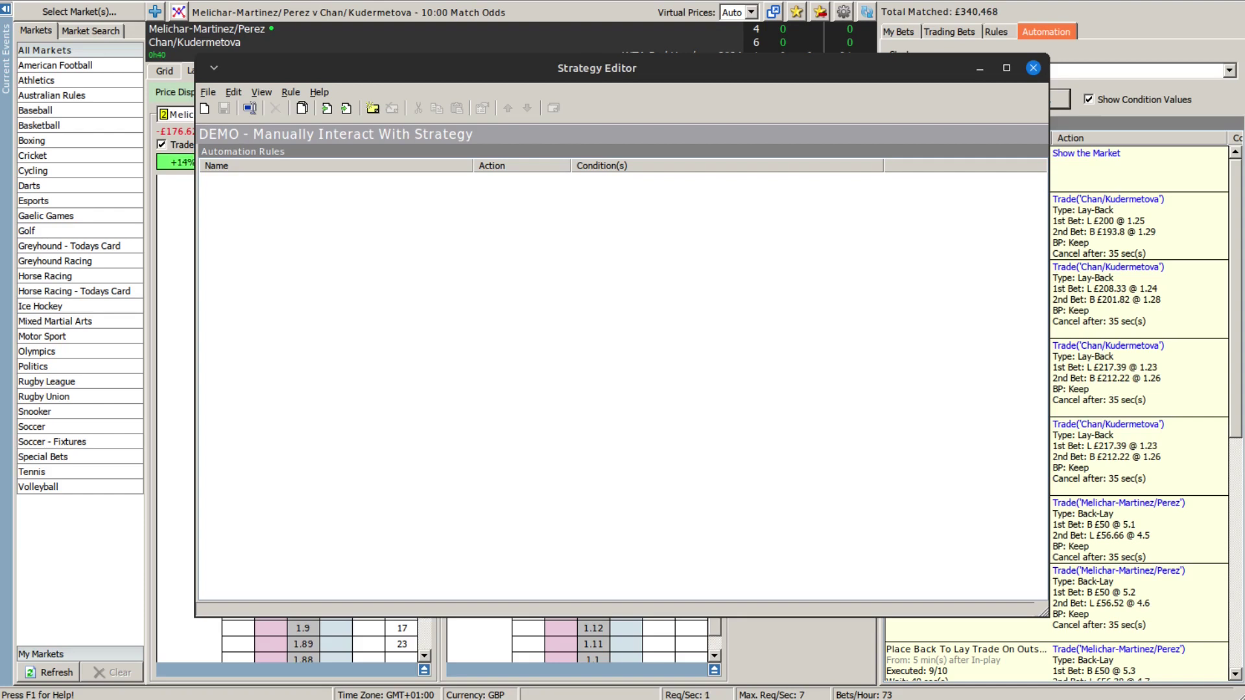
- Add an automation rule named "Trigger Manual Interaction" to the demo strategy, with its fixed start time set to the current time
{"action": "key", "text": "Insert"}
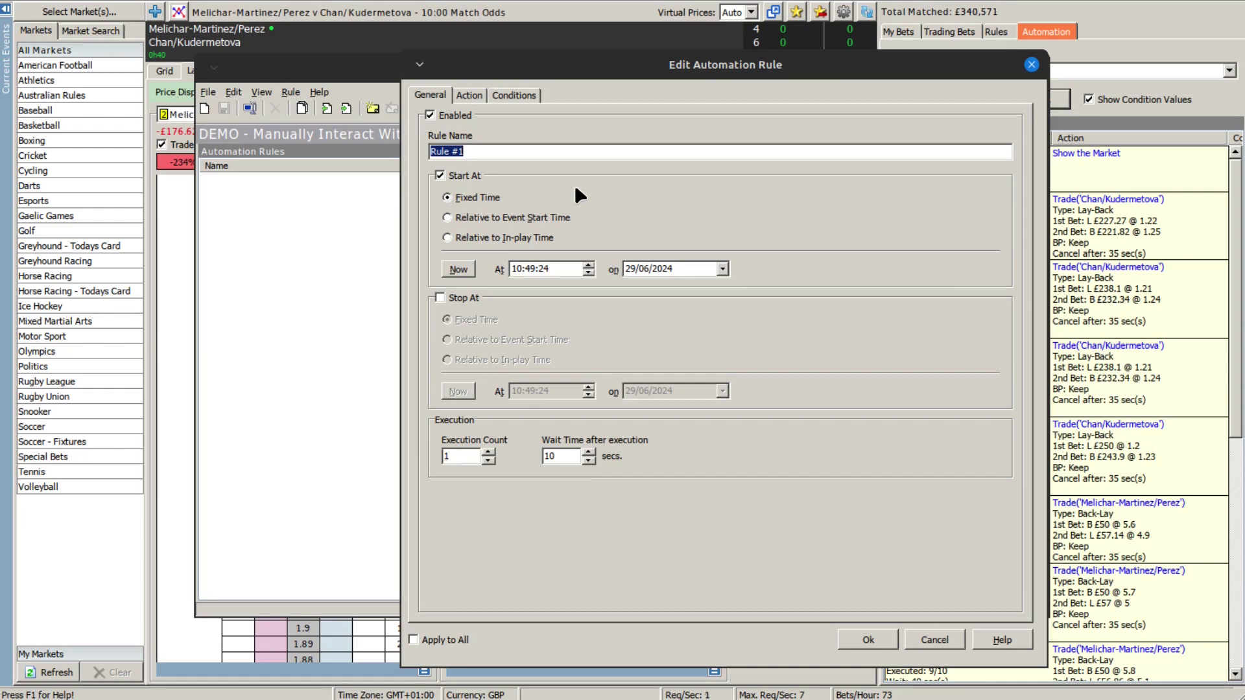
{"action": "type", "text": "Trigger Manual "}
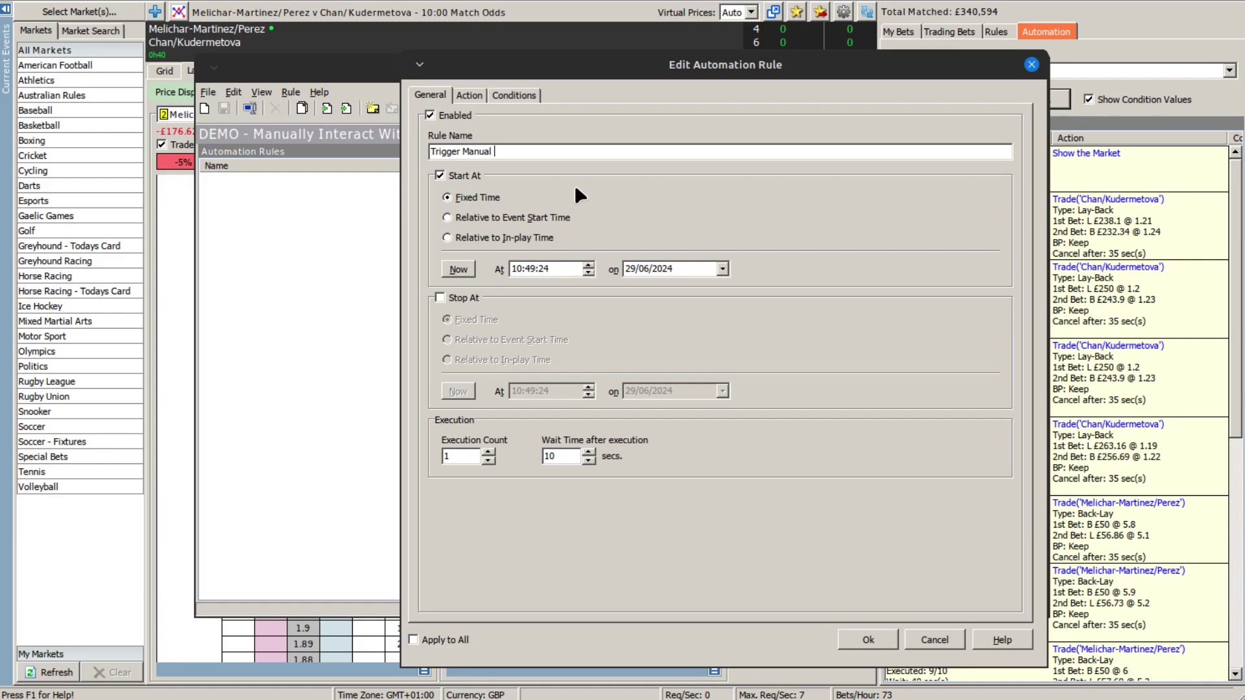
{"action": "type", "text": "Inter"}
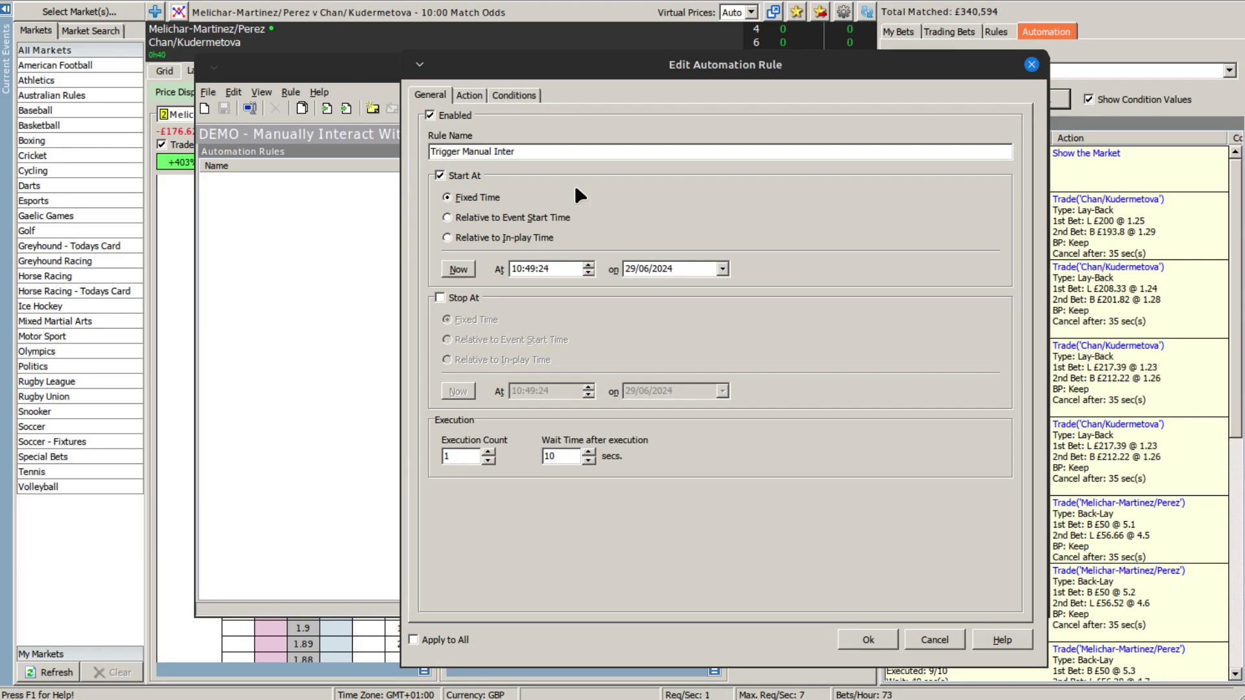
{"action": "type", "text": "action"}
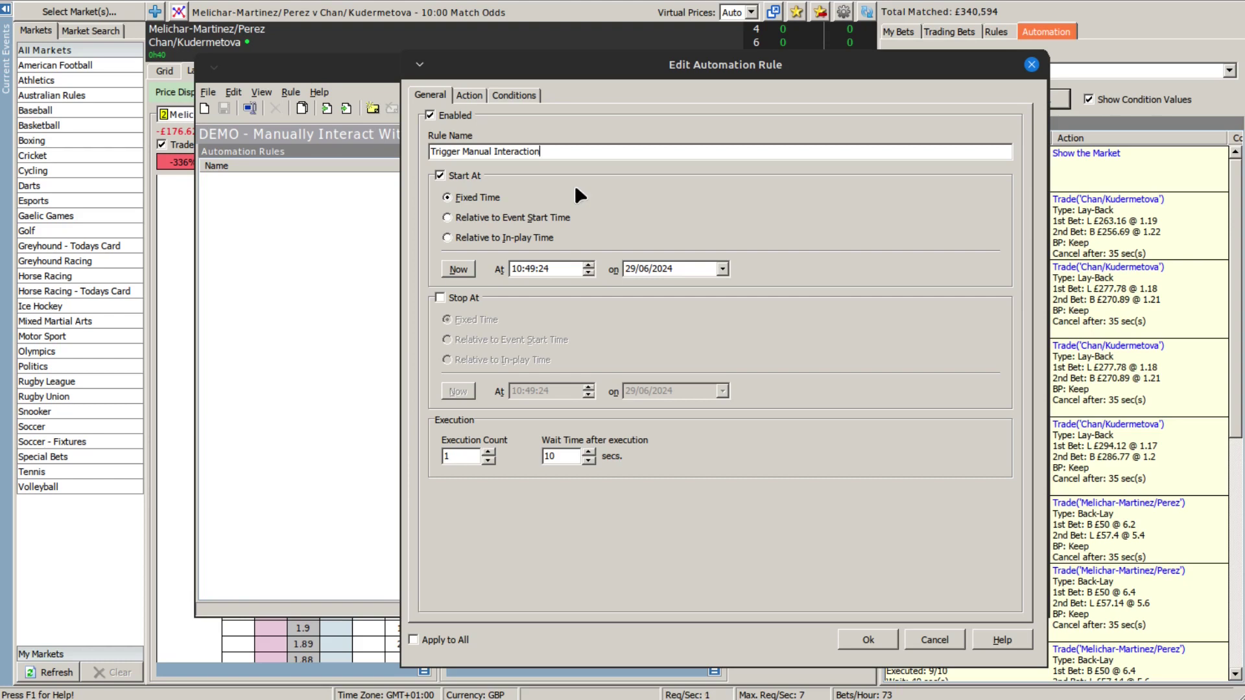
{"action": "left_click", "coordinate": [458, 269]}
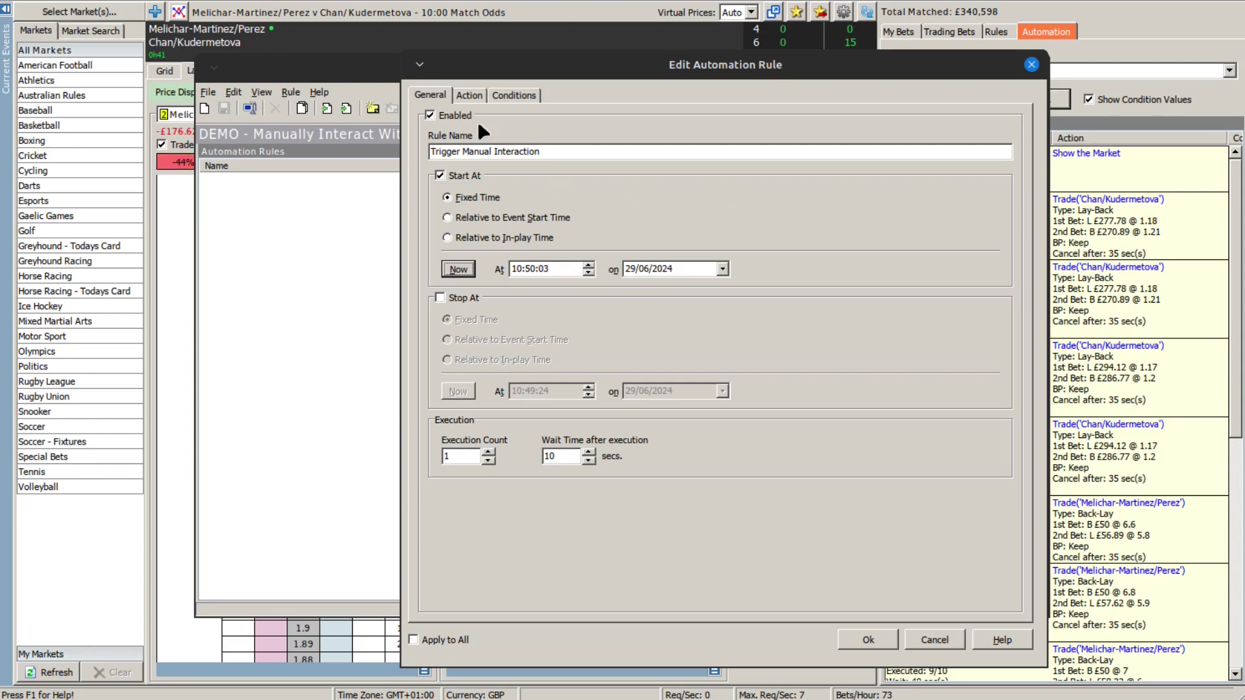
- Set the rule's action to Play Sound using the file hi-there.wav
{"action": "left_click", "coordinate": [470, 96]}
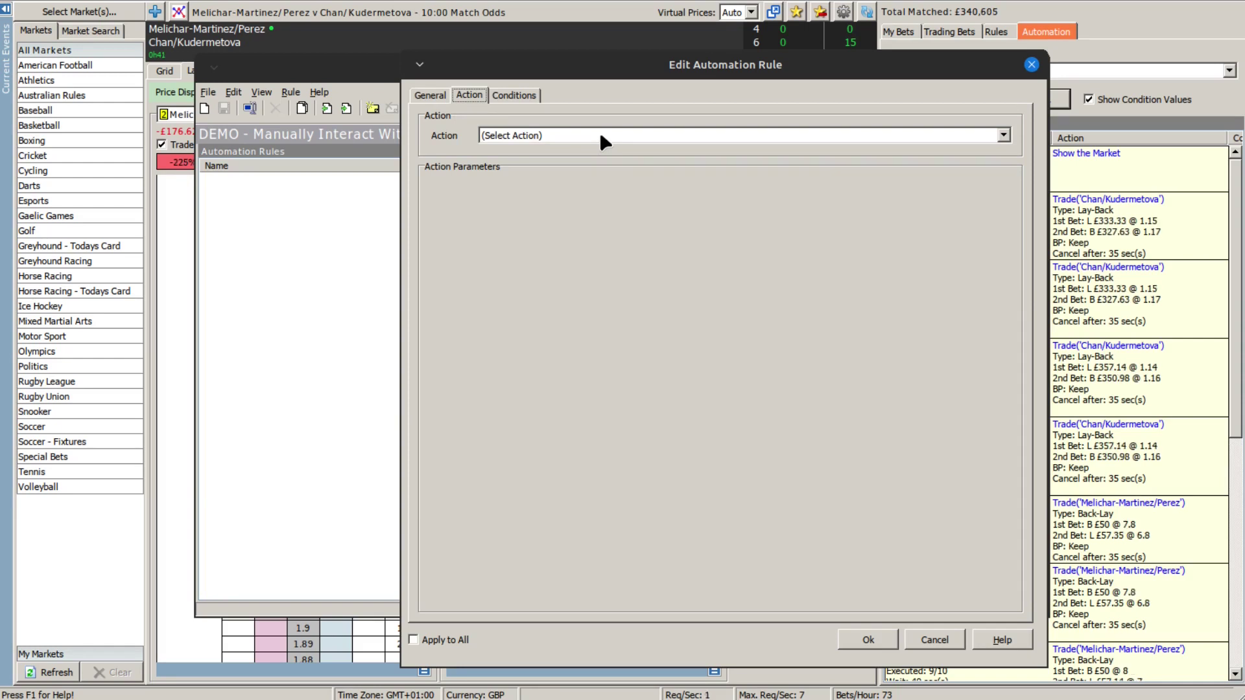
{"action": "left_click", "coordinate": [604, 134]}
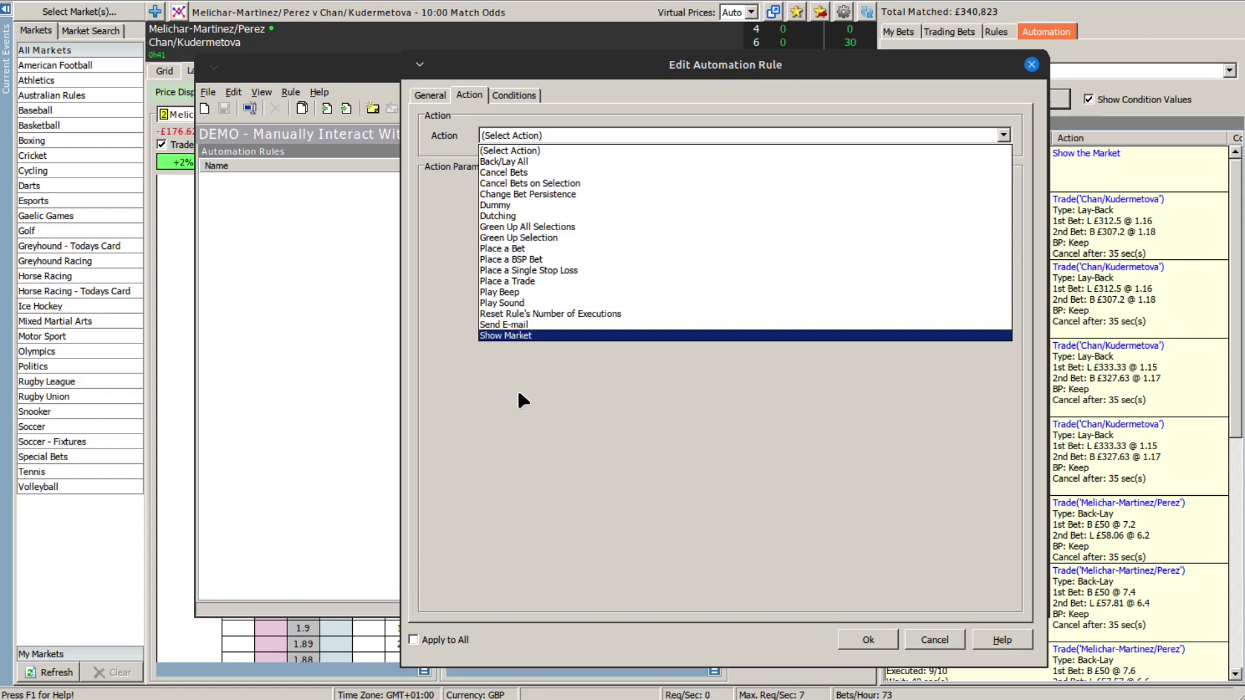
{"action": "left_click", "coordinate": [501, 303]}
{"action": "left_click", "coordinate": [959, 220]}
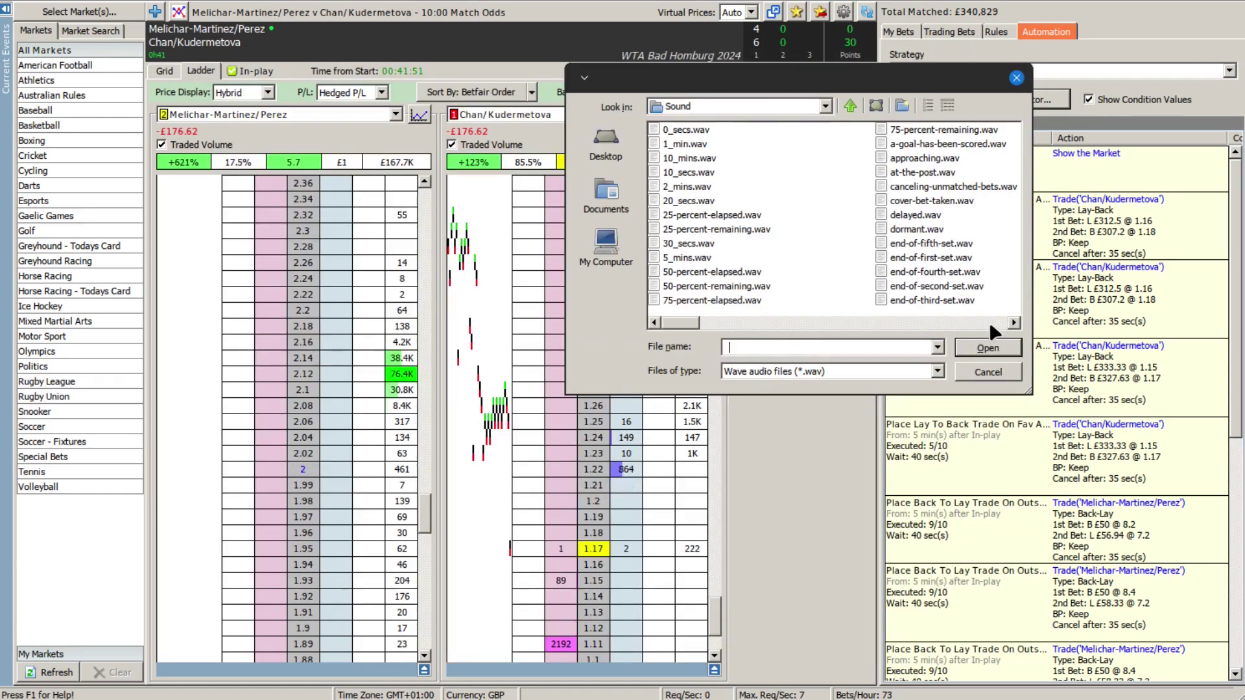
{"action": "left_click", "coordinate": [1014, 322]}
{"action": "left_click", "coordinate": [1014, 322]}
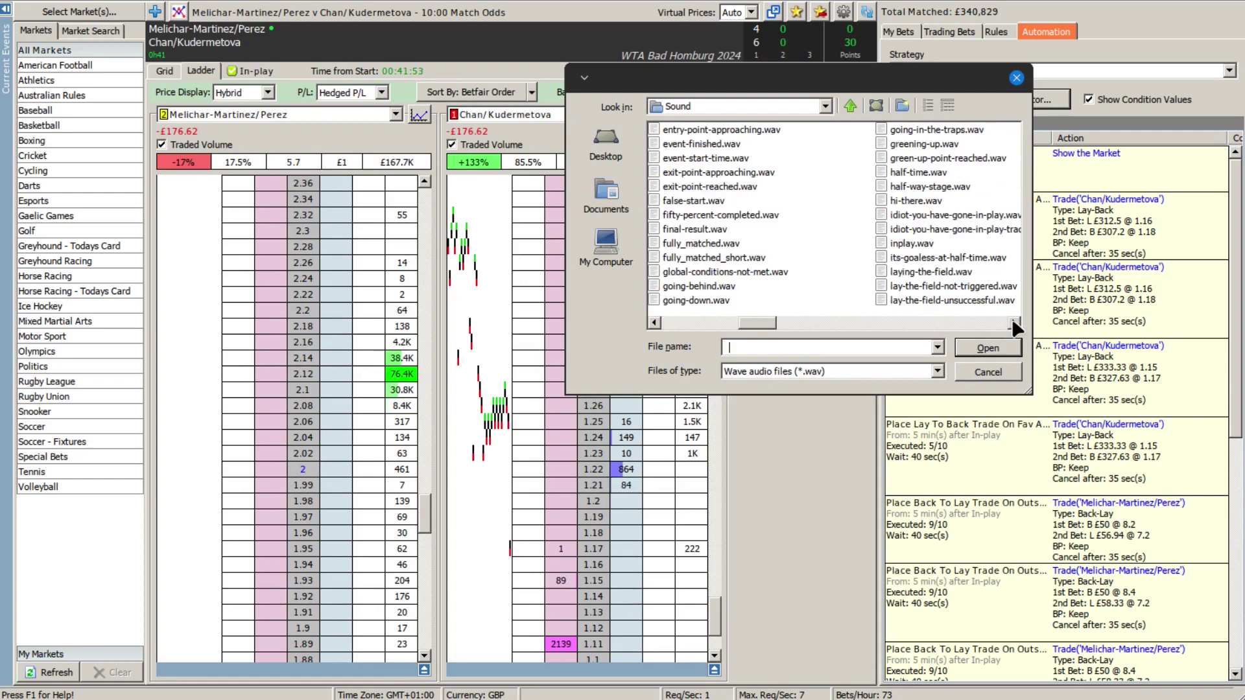
{"action": "left_click", "coordinate": [915, 200]}
{"action": "left_click", "coordinate": [981, 351]}
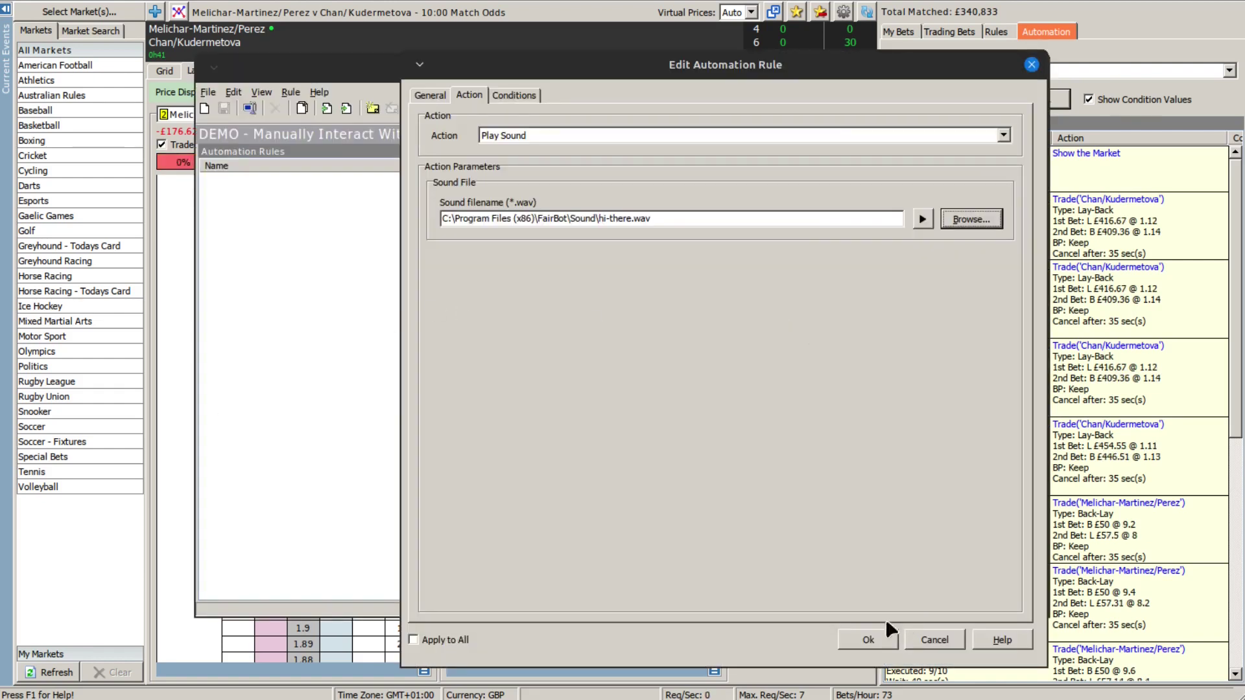
- Add a Selection Fixed Odds condition to the rule, with its selection chosen At Runtime
{"action": "left_click", "coordinate": [509, 97]}
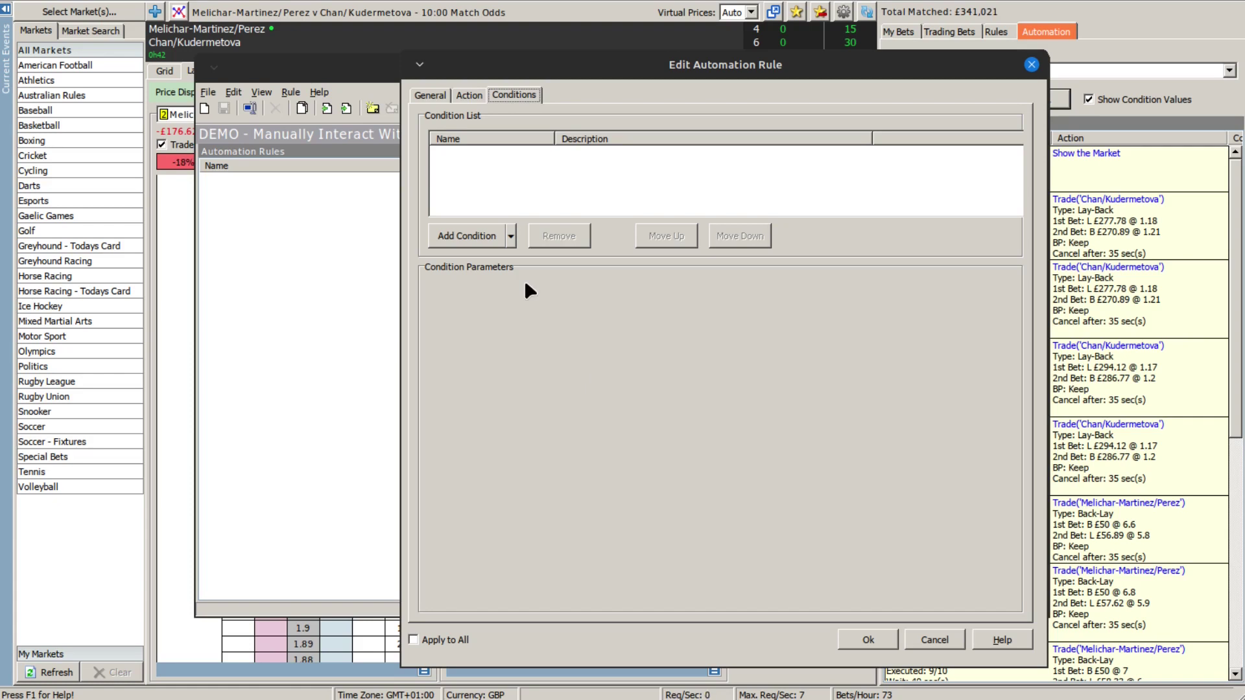
{"action": "left_click", "coordinate": [512, 237]}
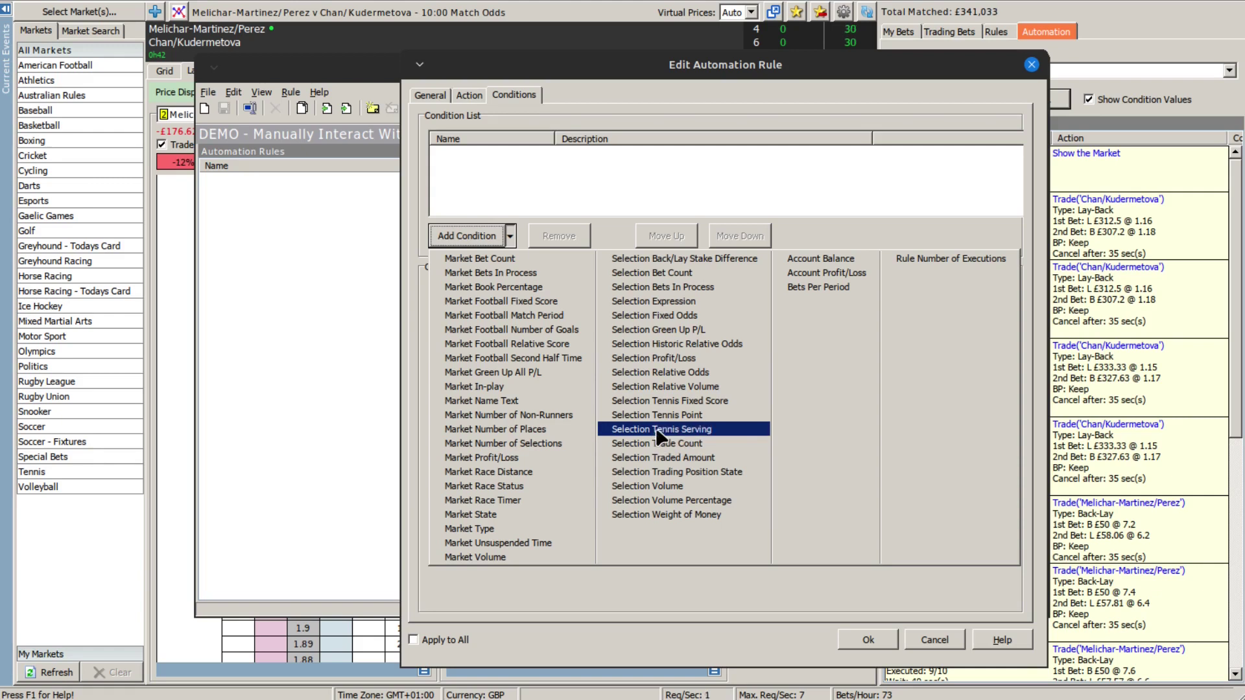
{"action": "left_click", "coordinate": [650, 316]}
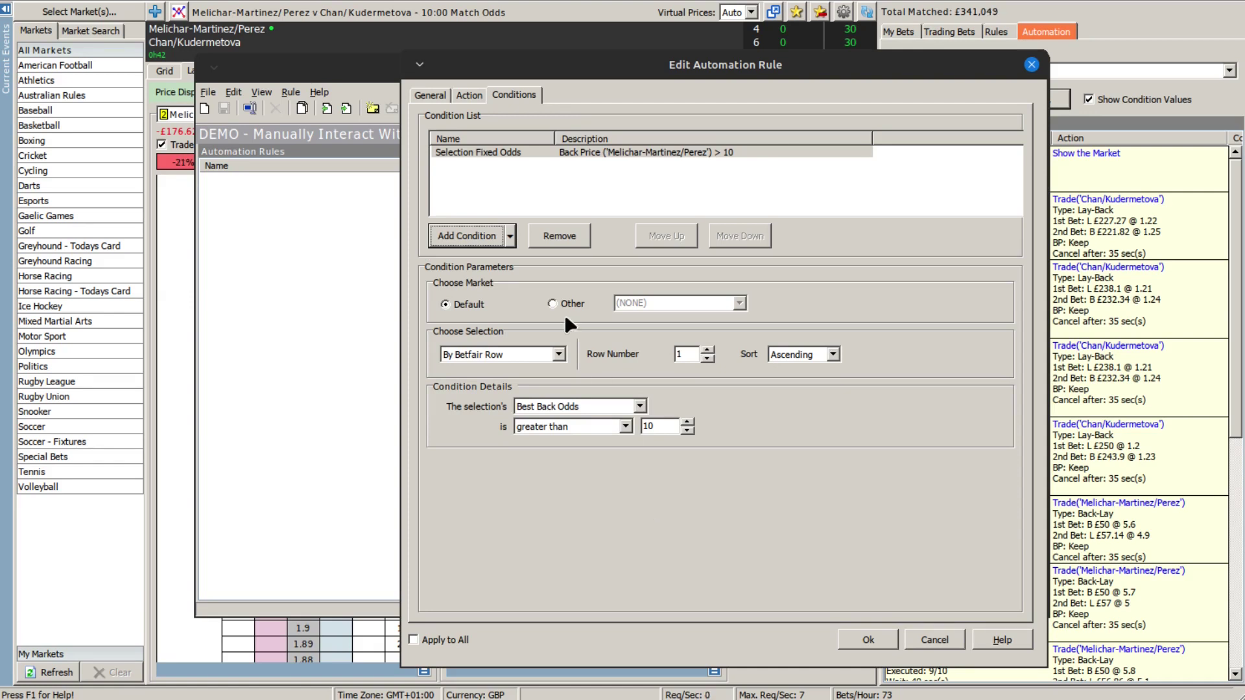
{"action": "left_click", "coordinate": [558, 354]}
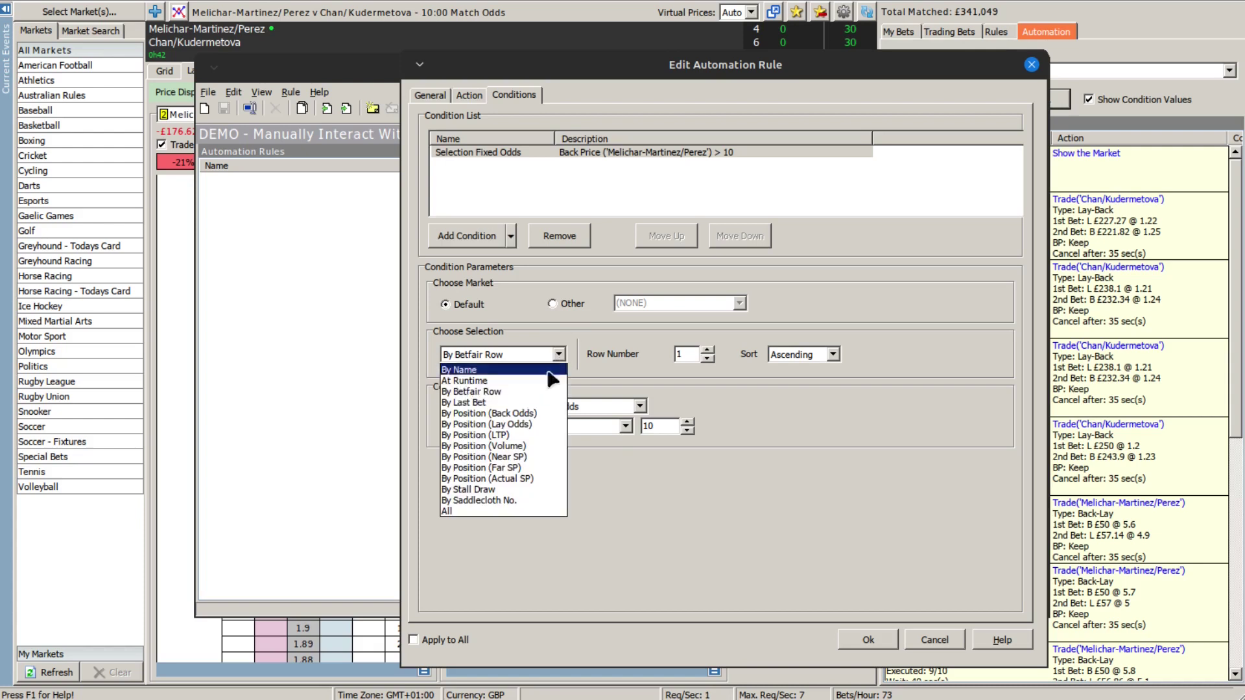
{"action": "left_click", "coordinate": [494, 382]}
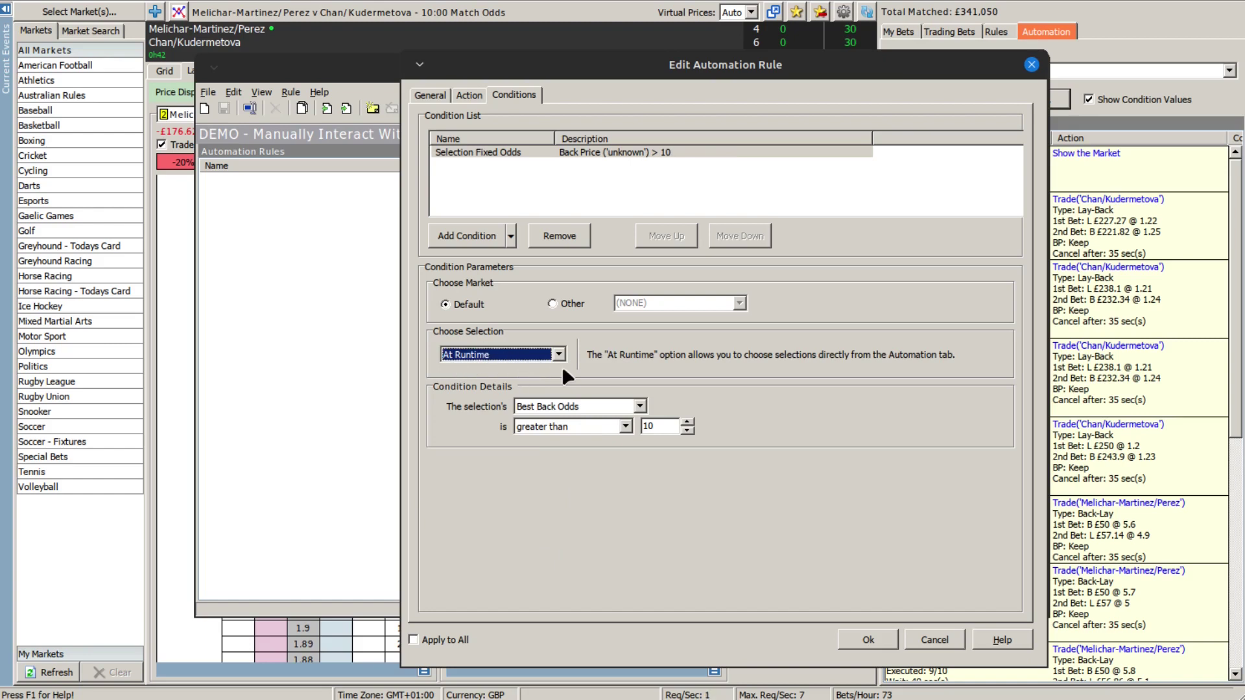
- Require best back odds greater than or equal to 1.01, and save the strategy with the completed rule
{"action": "left_click", "coordinate": [575, 426]}
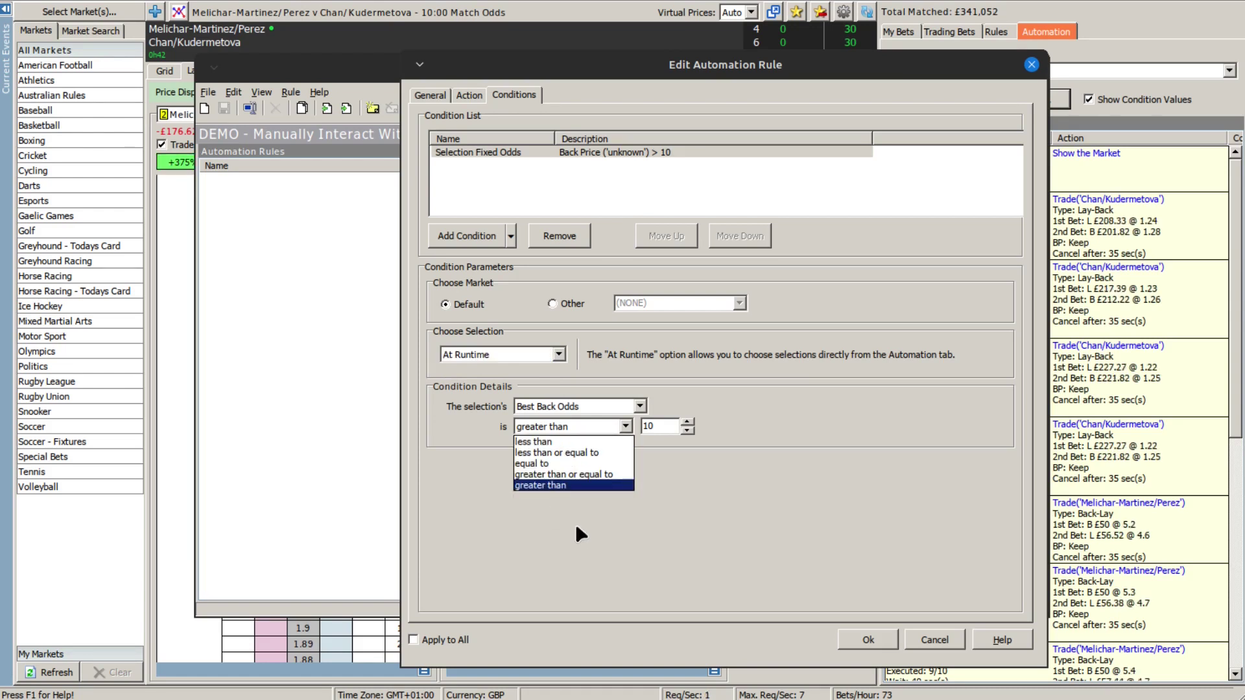
{"action": "left_click", "coordinate": [571, 475]}
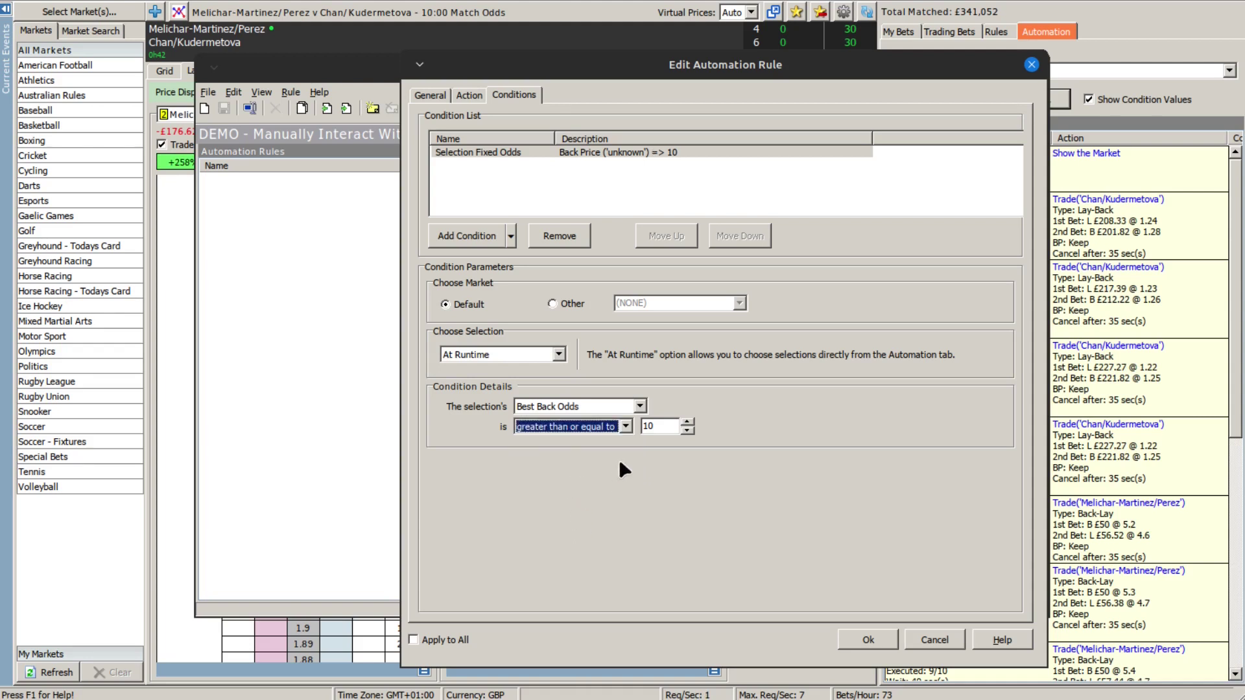
{"action": "key", "text": "Tab"}
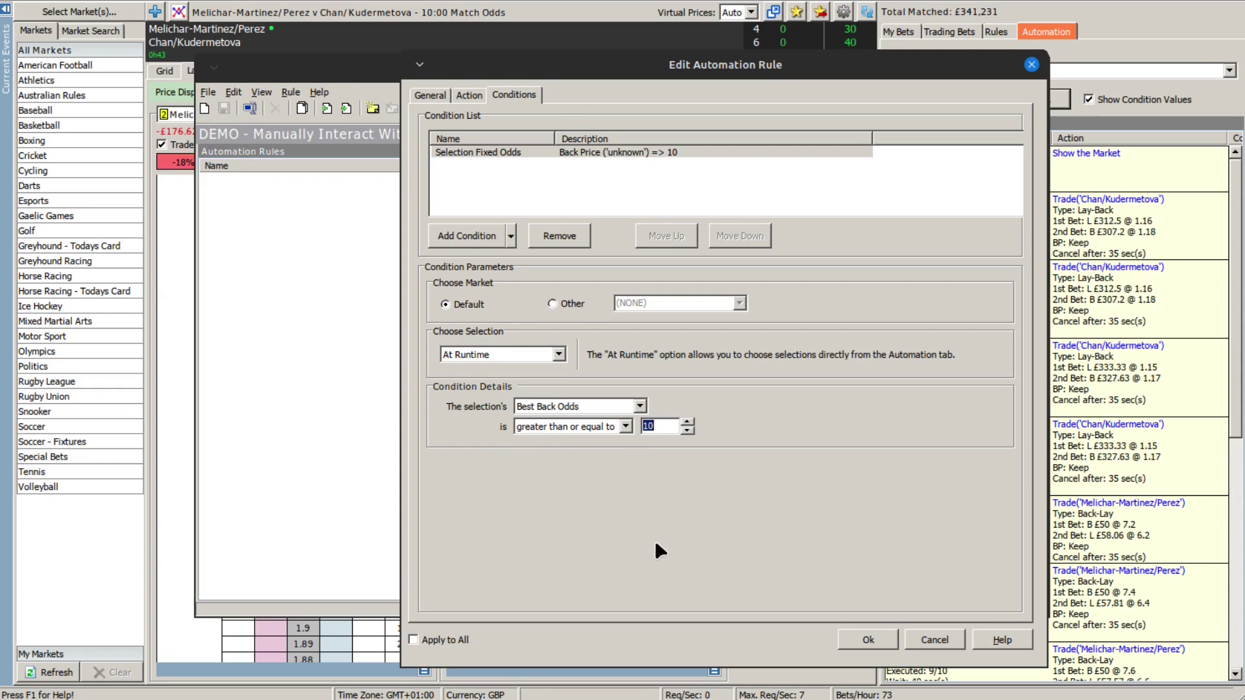
{"action": "type", "text": "1.01"}
{"action": "left_click", "coordinate": [866, 638]}
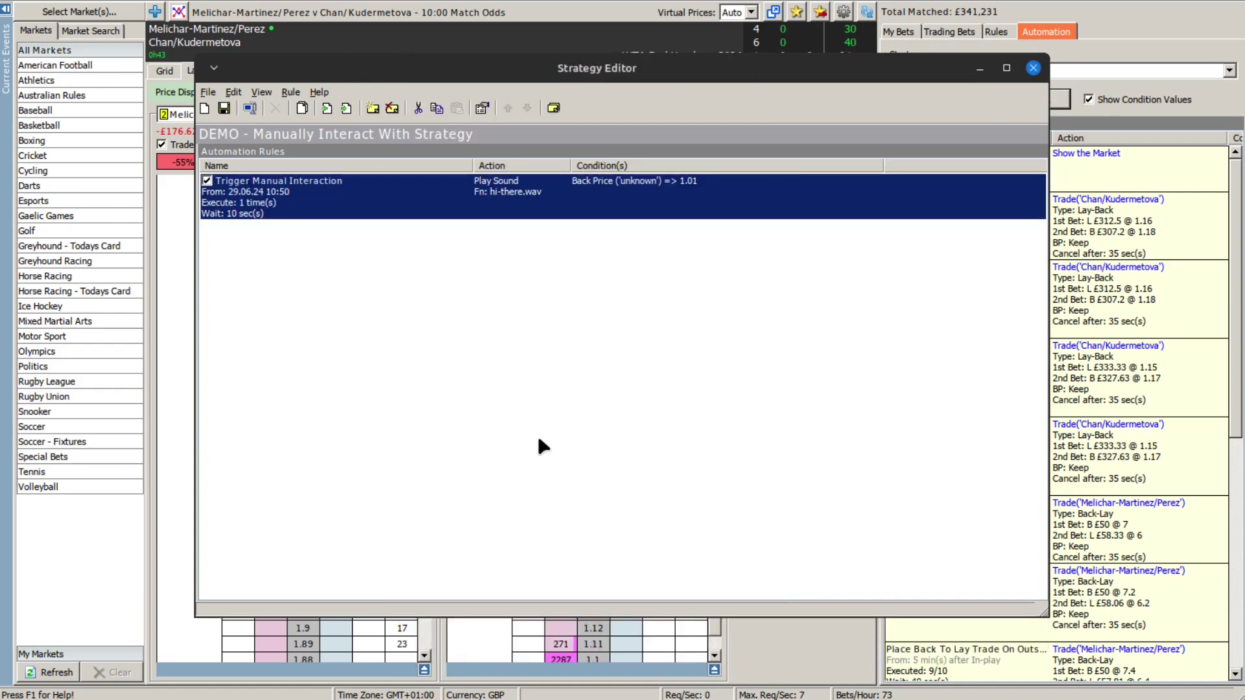
{"action": "left_click", "coordinate": [464, 393]}
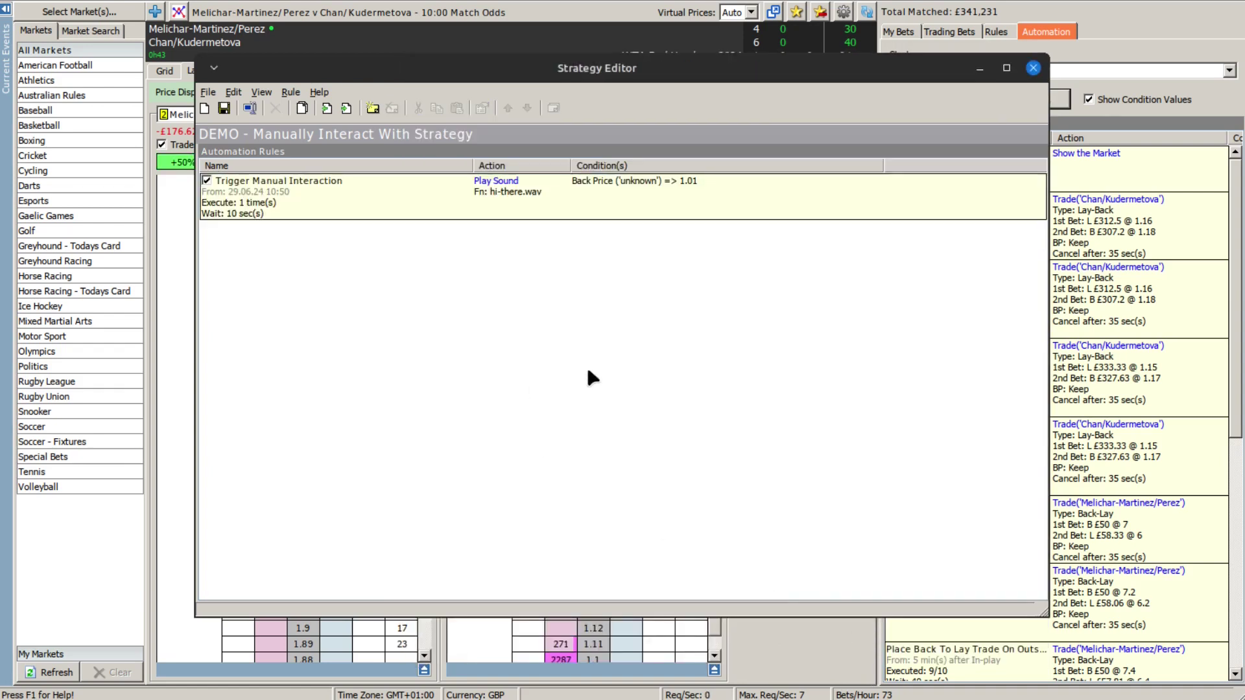
{"action": "left_click", "coordinate": [223, 110]}
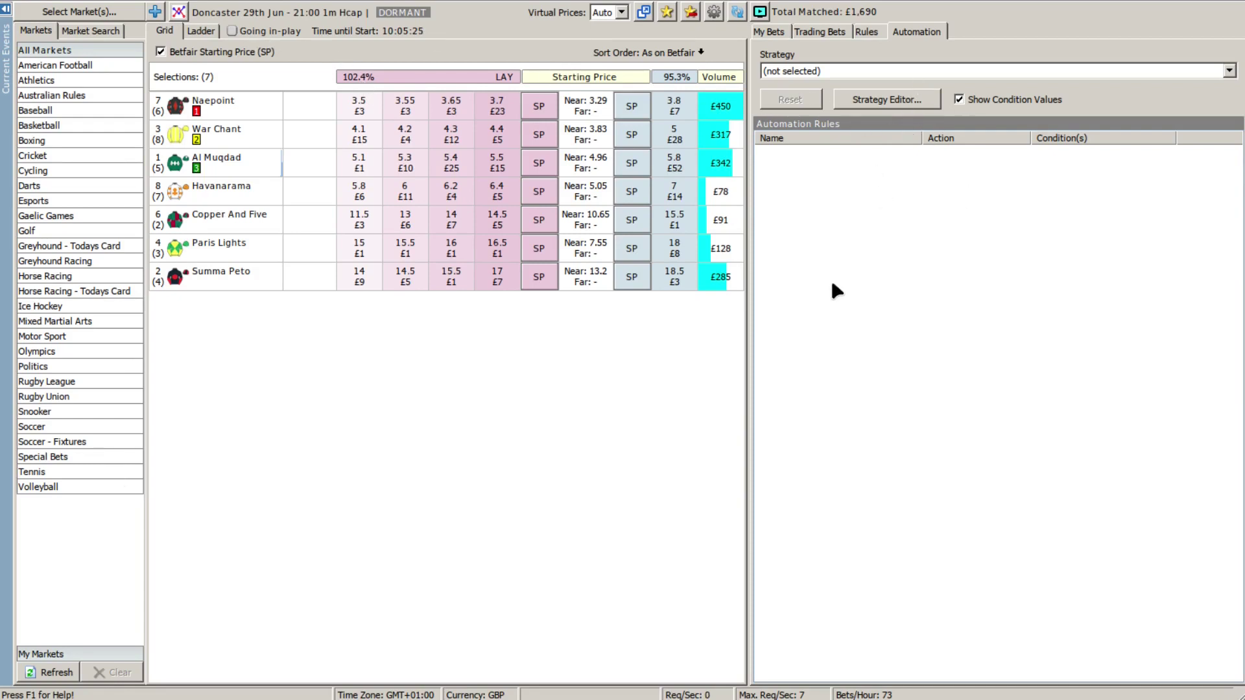
- Load the DEMO - Manually Interact With Strategy on the Doncaster market and choose War Chant as the trigger rule's runtime selection
{"action": "left_click", "coordinate": [855, 71]}
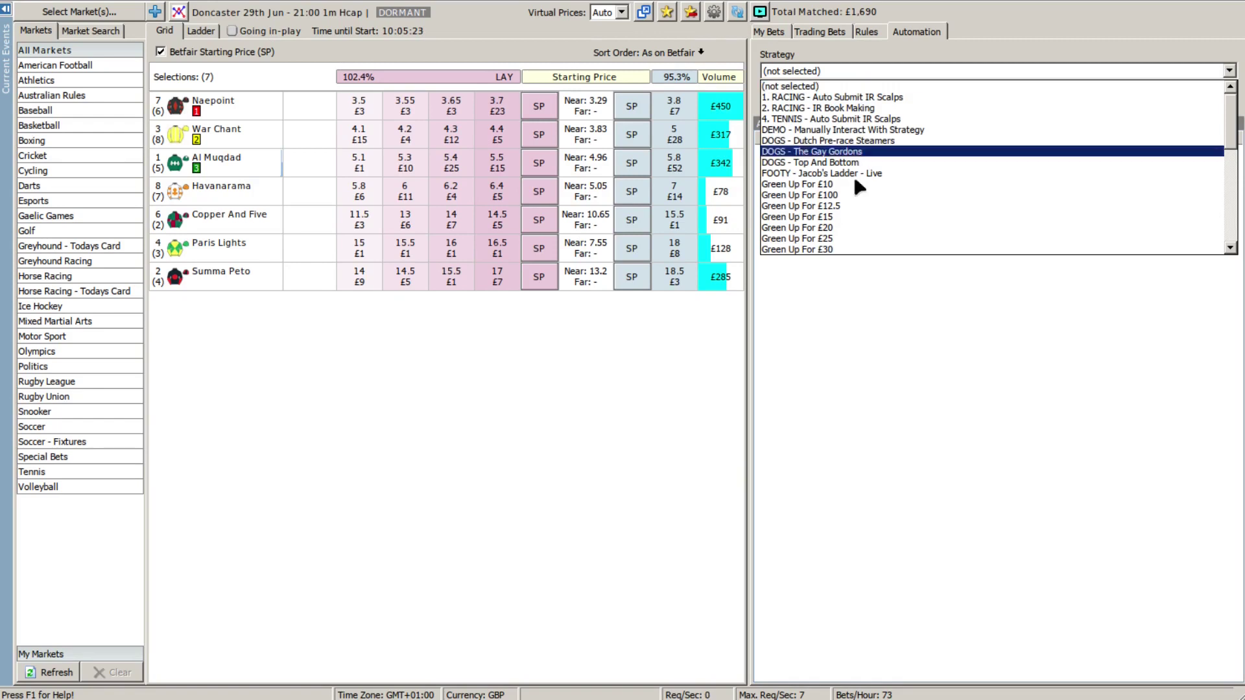
{"action": "left_click", "coordinate": [847, 132]}
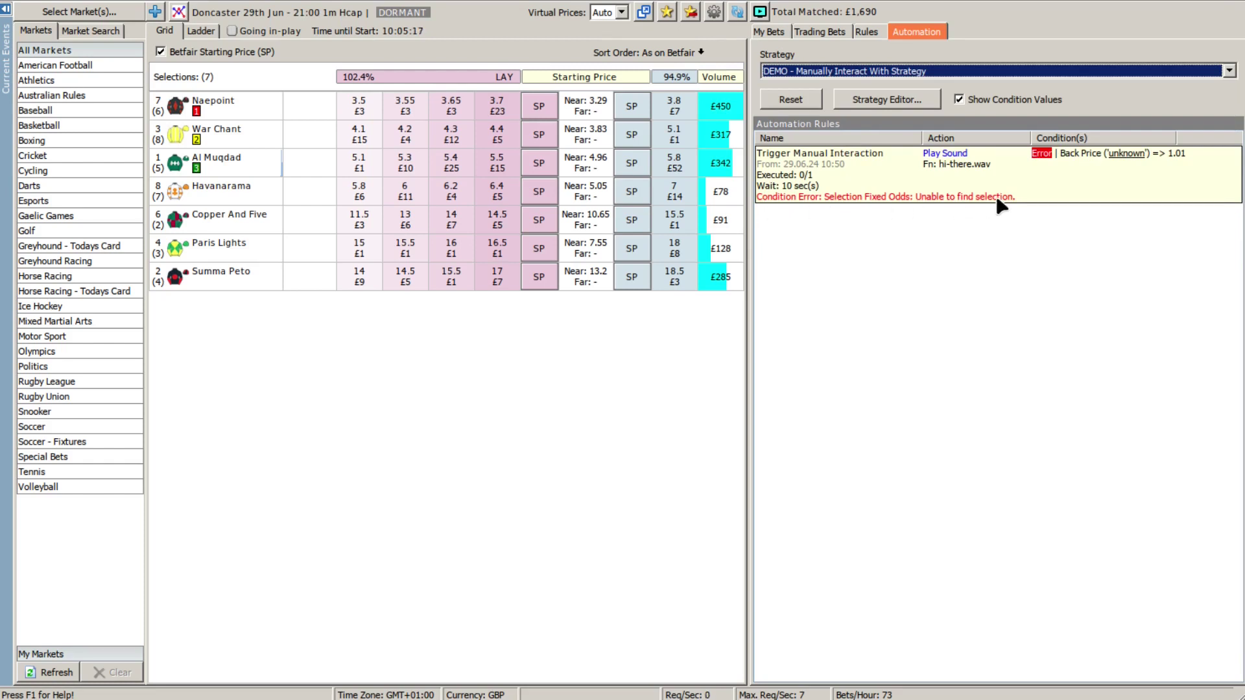
{"action": "left_click", "coordinate": [1124, 153]}
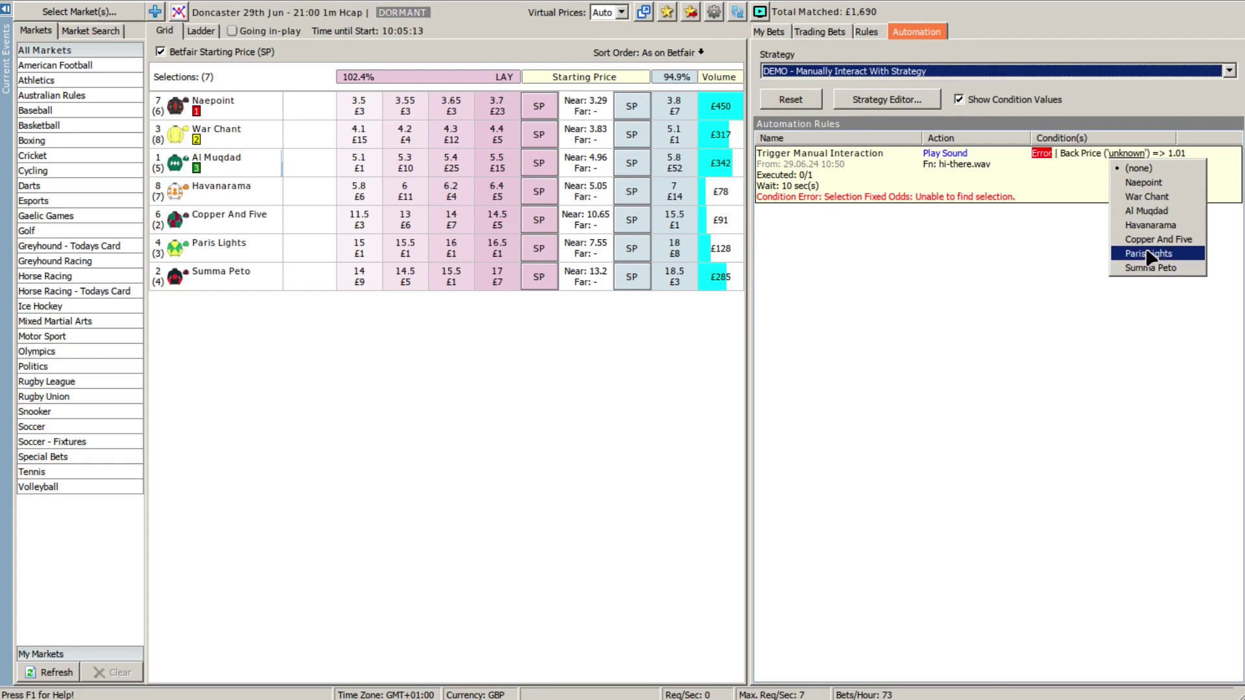
{"action": "left_click", "coordinate": [989, 277]}
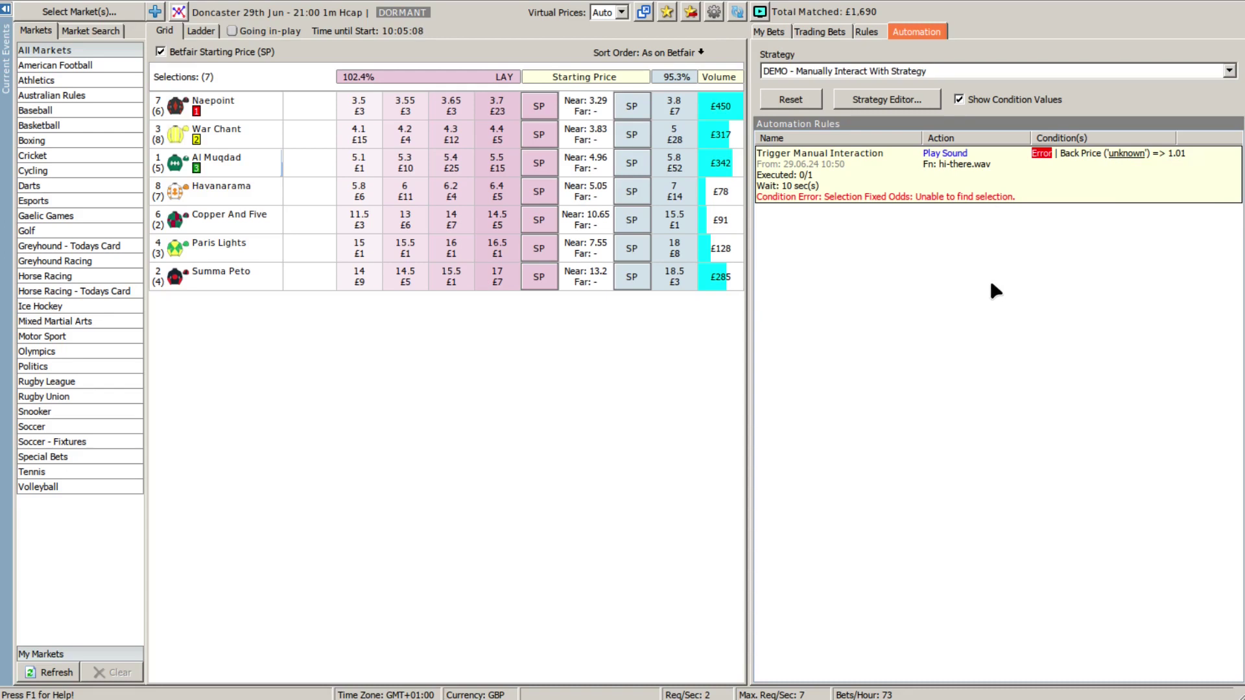
{"action": "left_click", "coordinate": [1131, 158]}
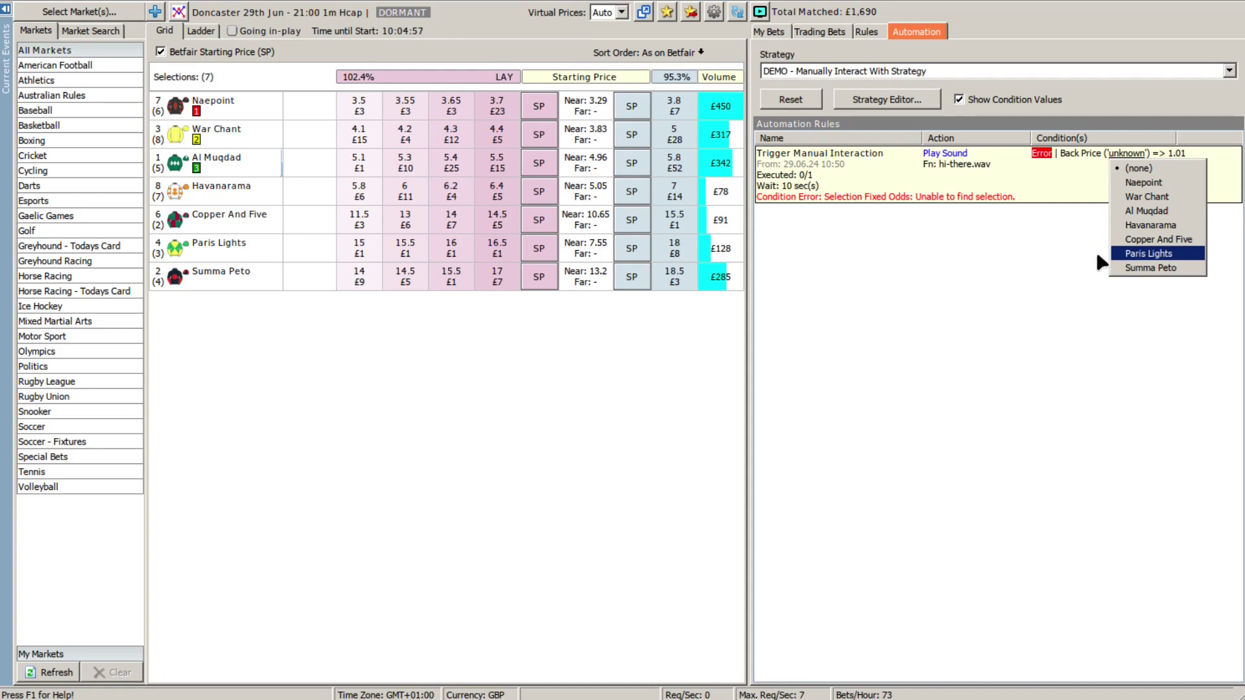
{"action": "left_click", "coordinate": [1150, 197]}
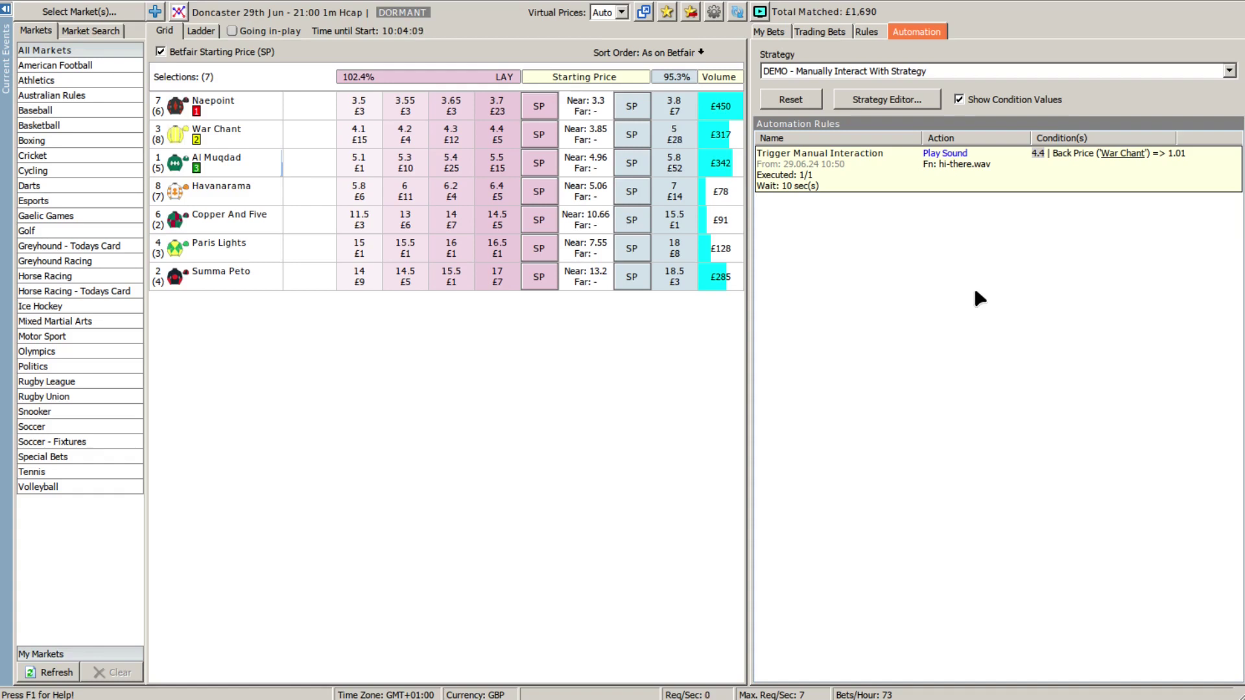
{"action": "left_click", "coordinate": [1116, 155]}
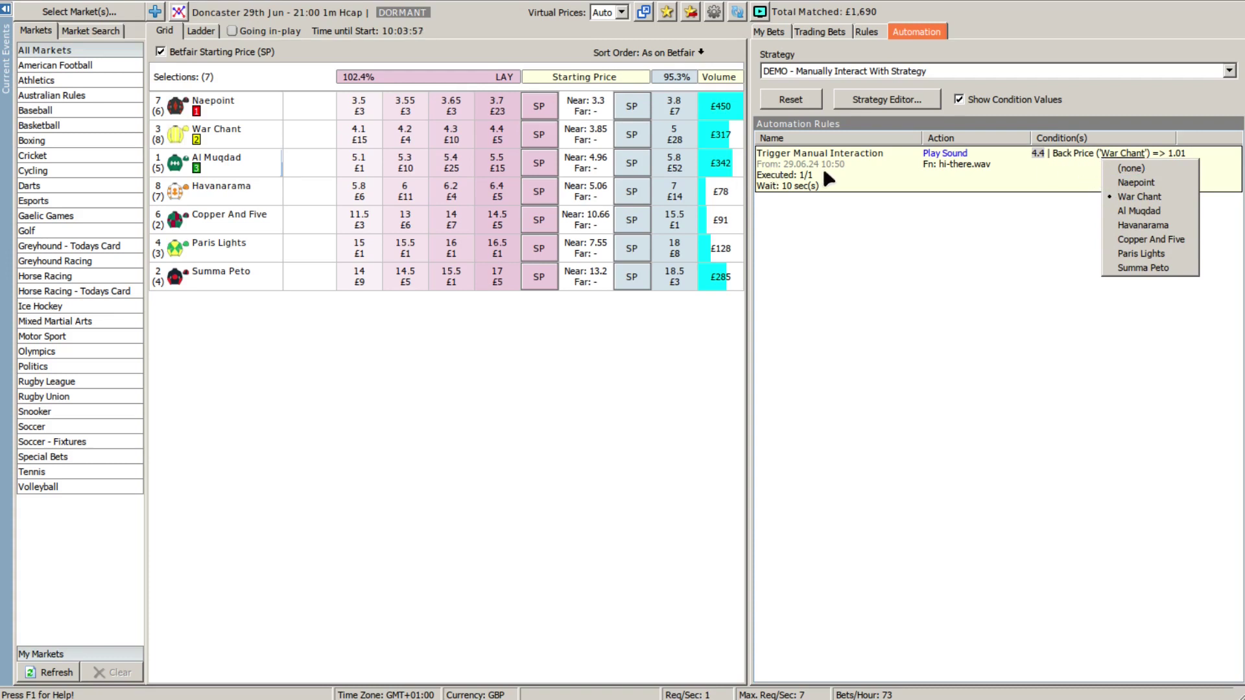
{"action": "left_click", "coordinate": [851, 332]}
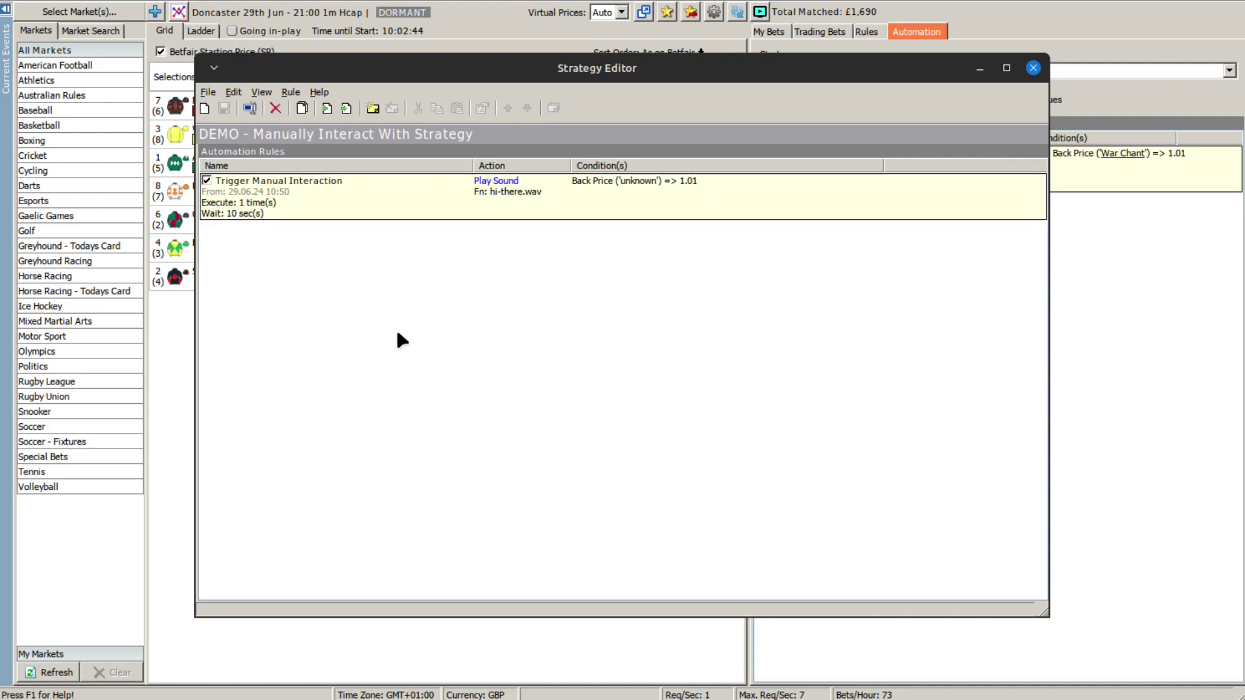
- Add a second automation rule named "Reset Manual Trigger" to the demo strategy, with its fixed start time set to the current time
{"action": "double_click", "coordinate": [489, 298]}
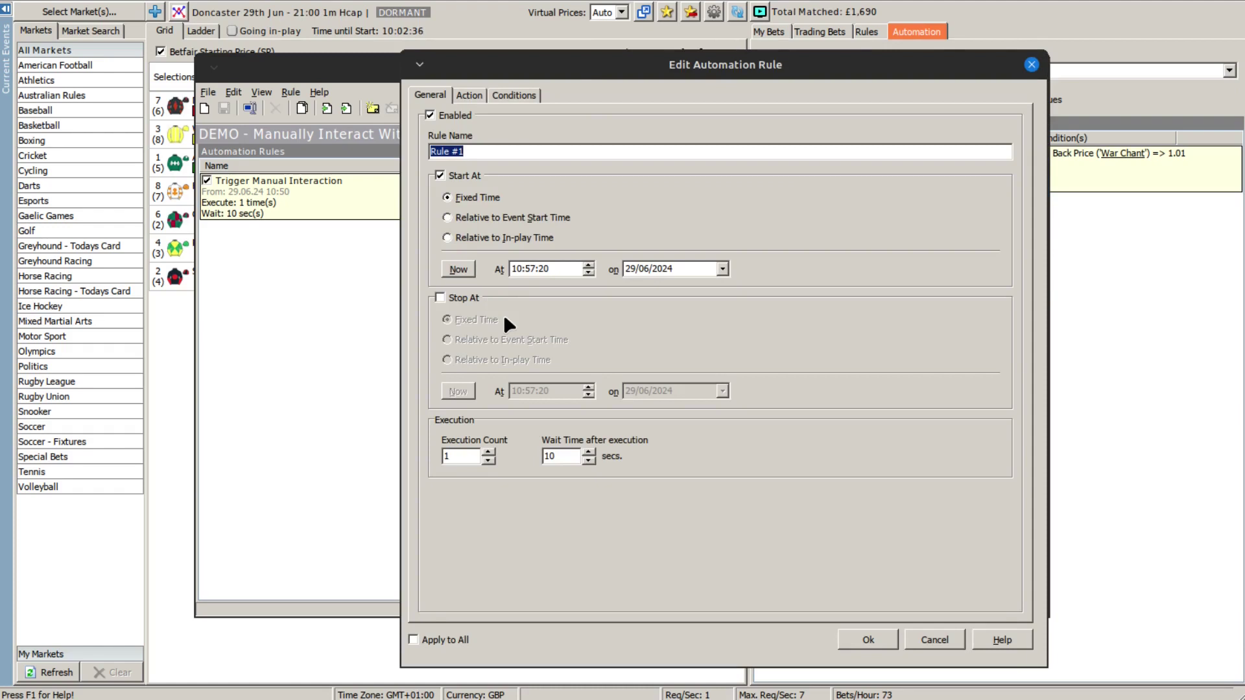
{"action": "type", "text": "REset"}
{"action": "key", "text": "BackSpace"}
{"action": "key", "text": "BackSpace"}
{"action": "key", "text": "BackSpace"}
{"action": "key", "text": "BackSpace"}
{"action": "type", "text": "eset Manual Trigger"}
{"action": "left_click", "coordinate": [459, 269]}
- Set the new rule's action to Reset Rule's Number of Executions, targeting the Trigger Manual Interaction rule
{"action": "left_click", "coordinate": [465, 98]}
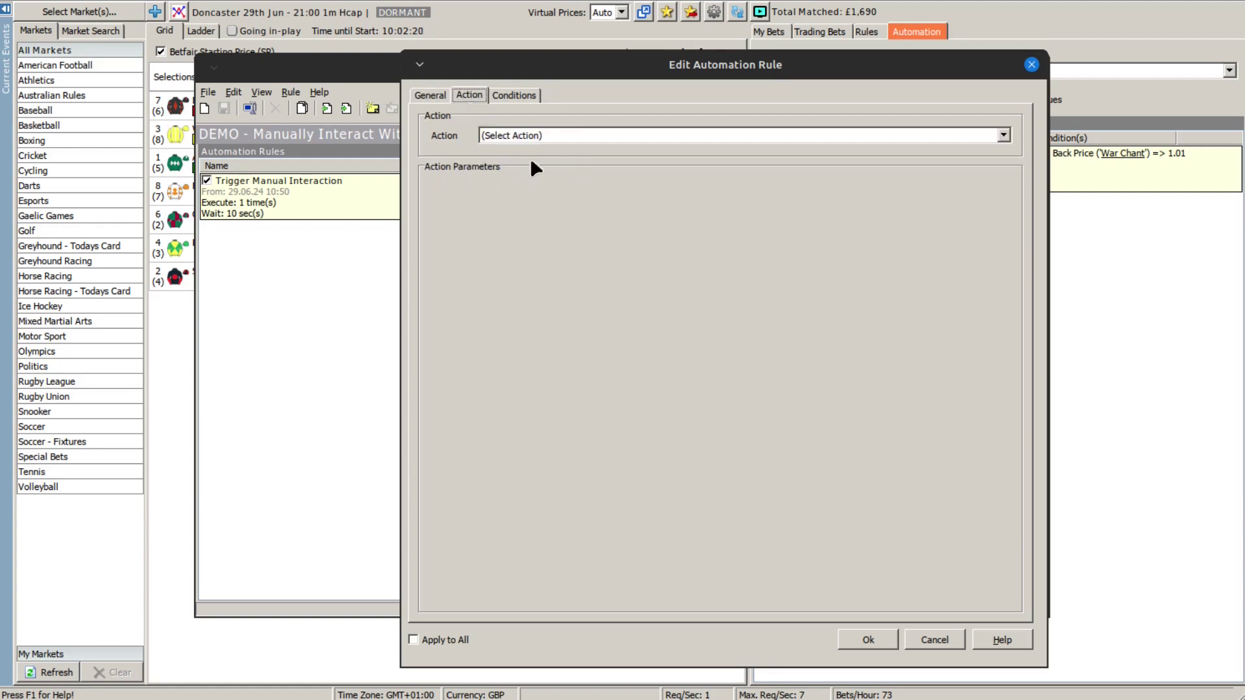
{"action": "left_click", "coordinate": [570, 135]}
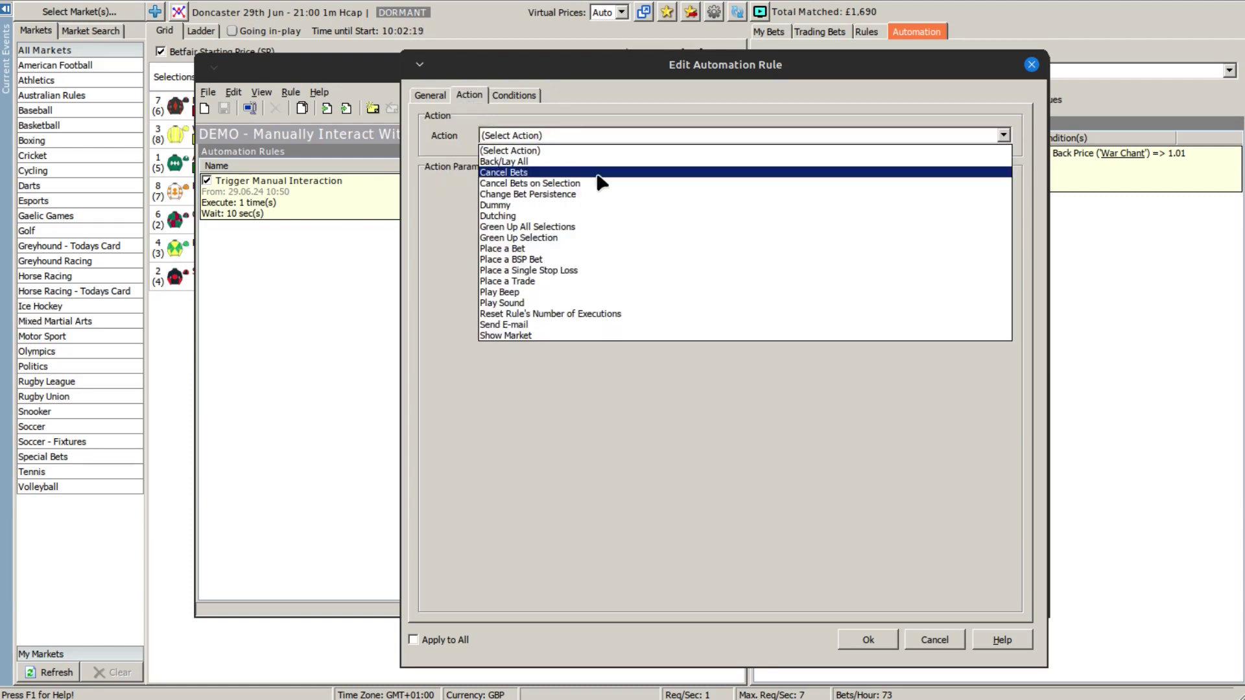
{"action": "left_click", "coordinate": [570, 315]}
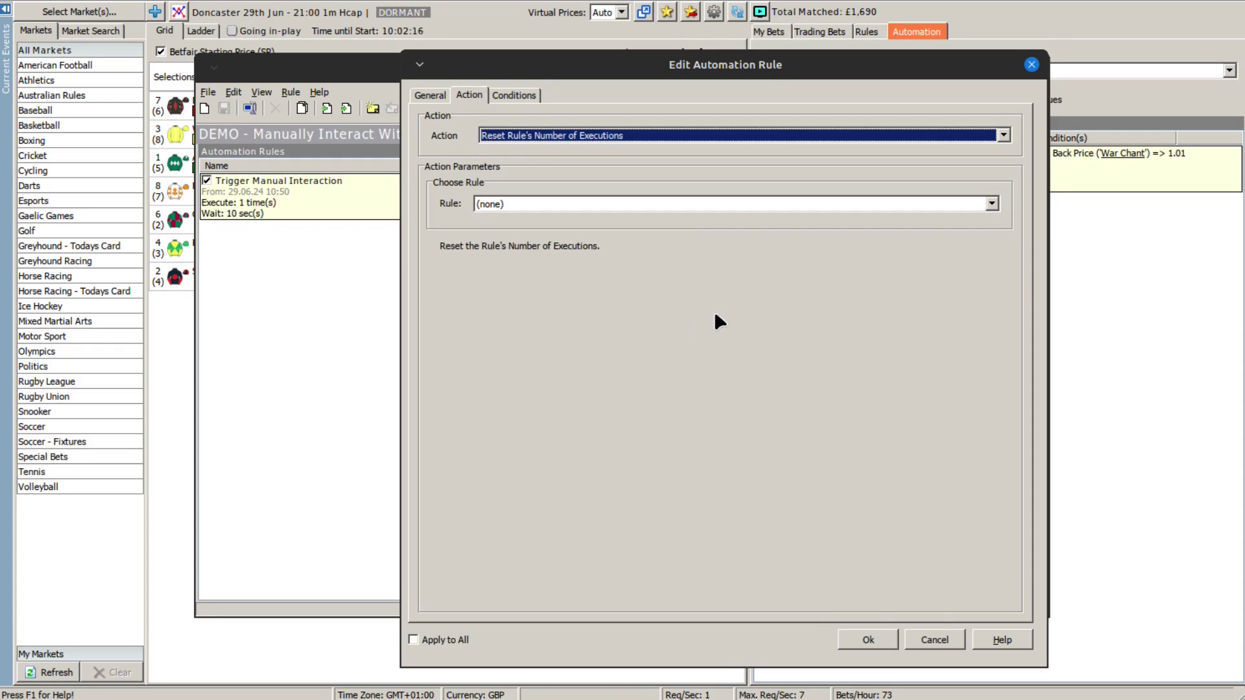
{"action": "left_click", "coordinate": [990, 205]}
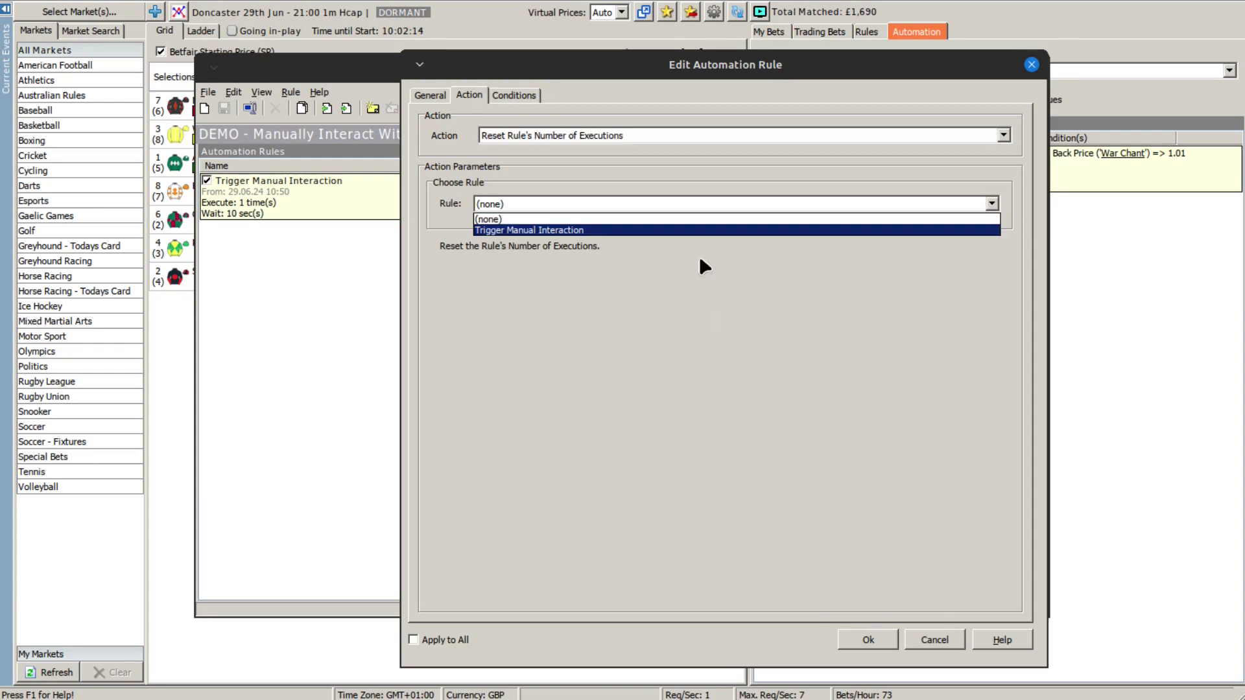
{"action": "left_click", "coordinate": [609, 231]}
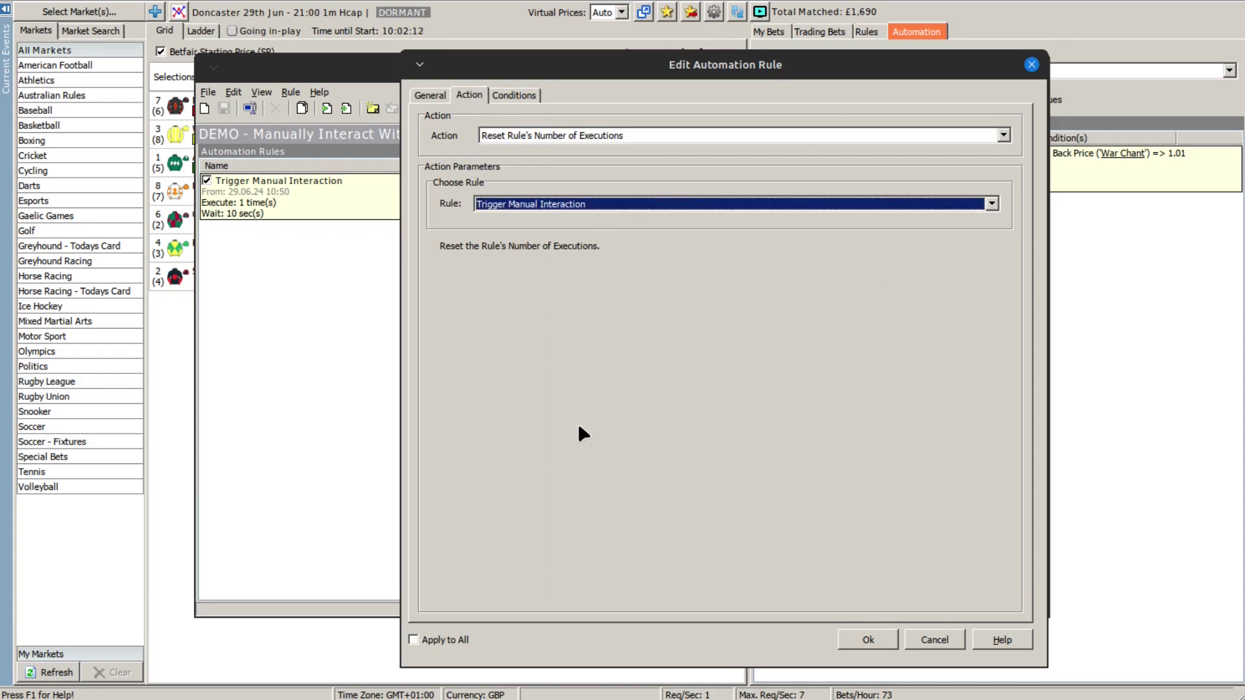
- Add a Rule Number of Executions condition requiring Trigger Manual Interaction's executions to be equal to 1, and accept the rule
{"action": "left_click", "coordinate": [517, 96]}
{"action": "left_click", "coordinate": [510, 234]}
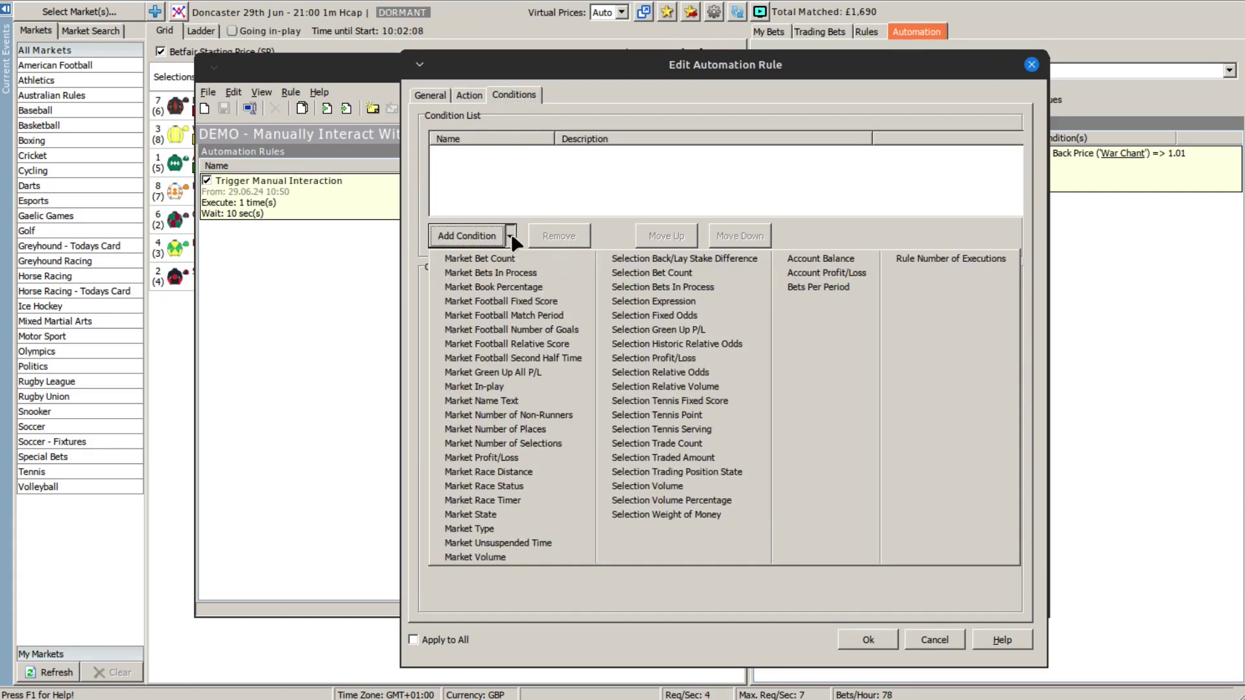
{"action": "left_click", "coordinate": [921, 261]}
{"action": "left_click", "coordinate": [545, 305]}
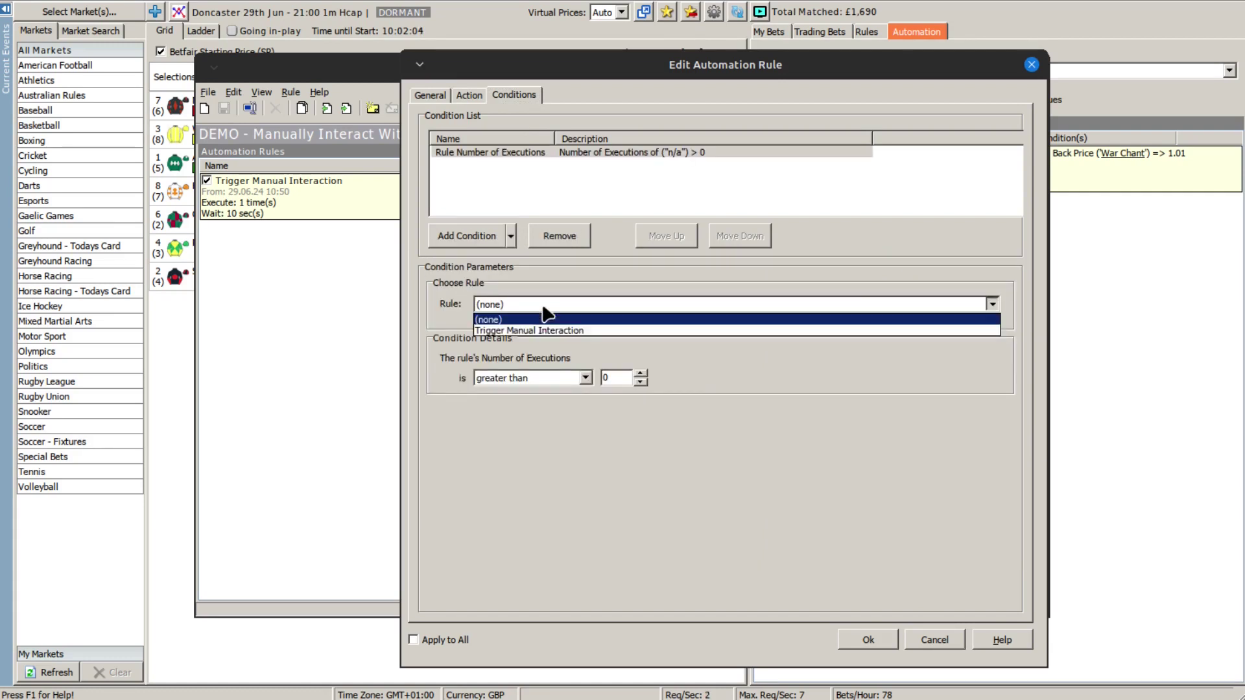
{"action": "left_click", "coordinate": [548, 327]}
{"action": "left_click", "coordinate": [542, 378]}
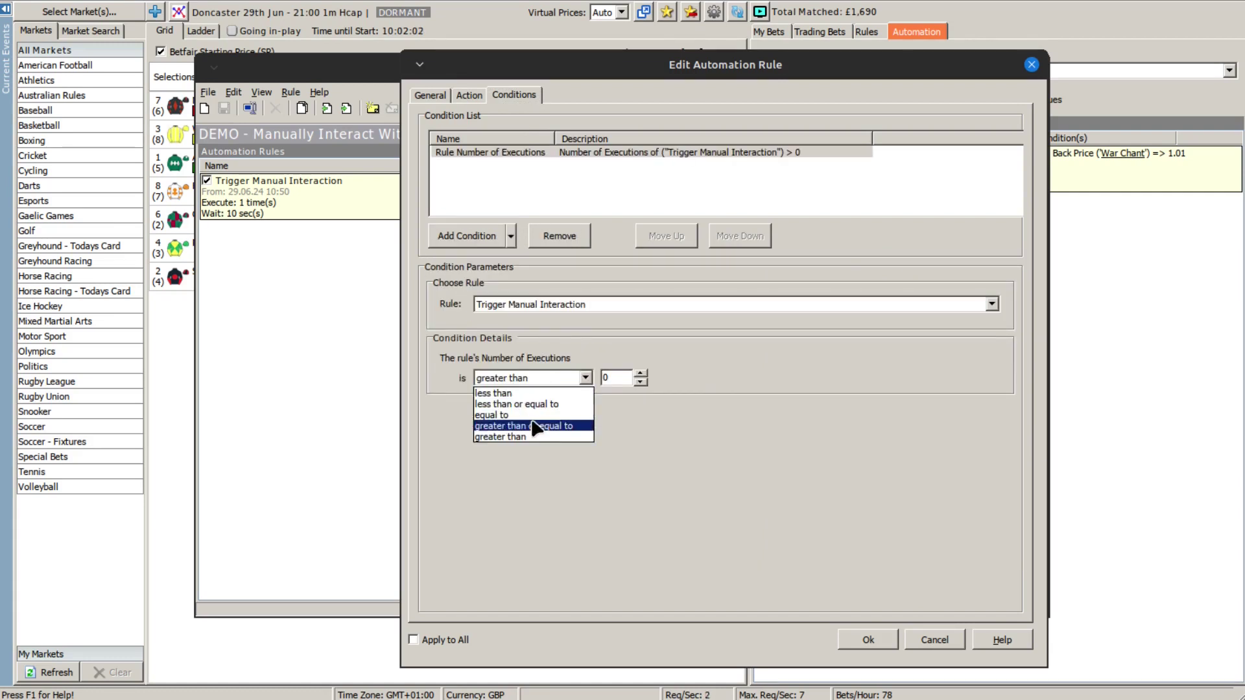
{"action": "left_click", "coordinate": [551, 415]}
{"action": "left_click", "coordinate": [640, 373]}
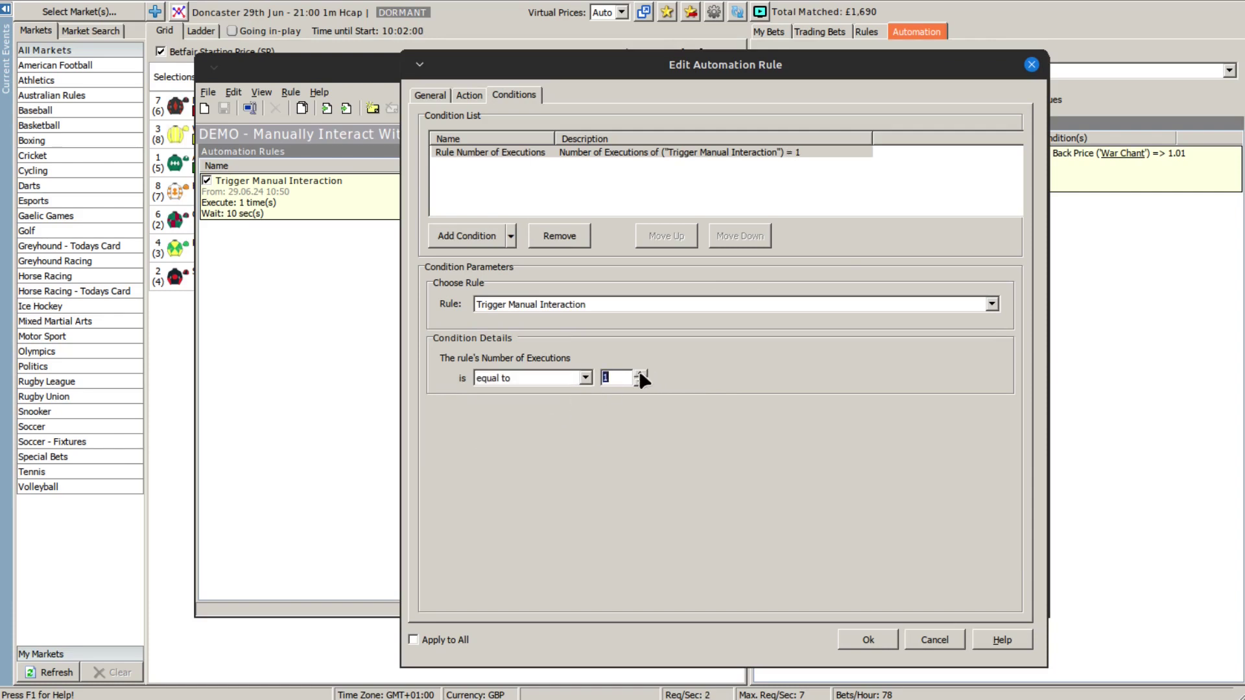
{"action": "left_click", "coordinate": [868, 640]}
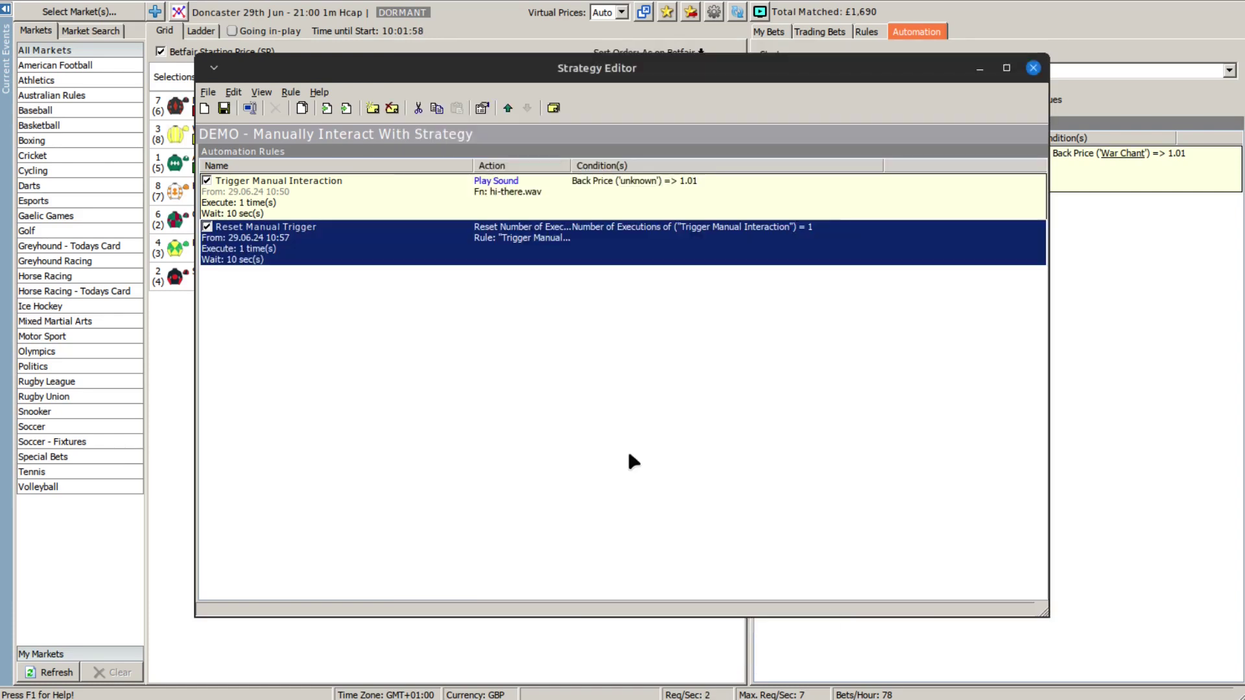
- Save the demo strategy with both rules and close the strategy editor
{"action": "left_click", "coordinate": [595, 440]}
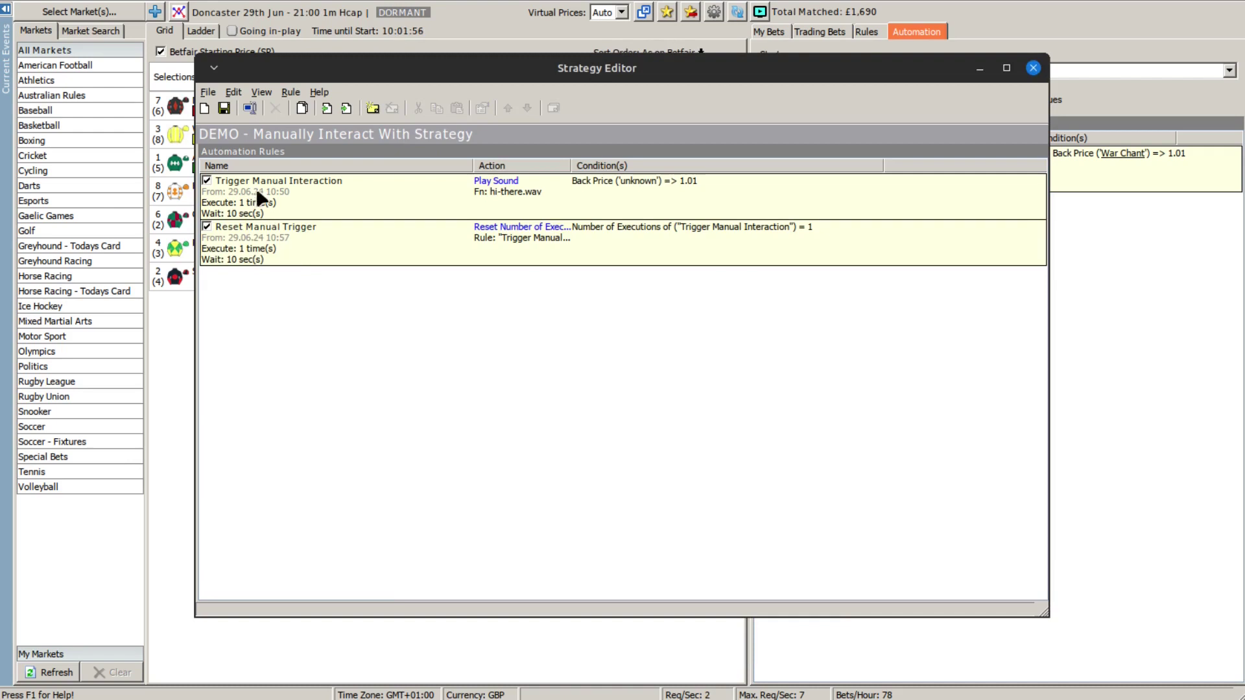
{"action": "left_click", "coordinate": [225, 108]}
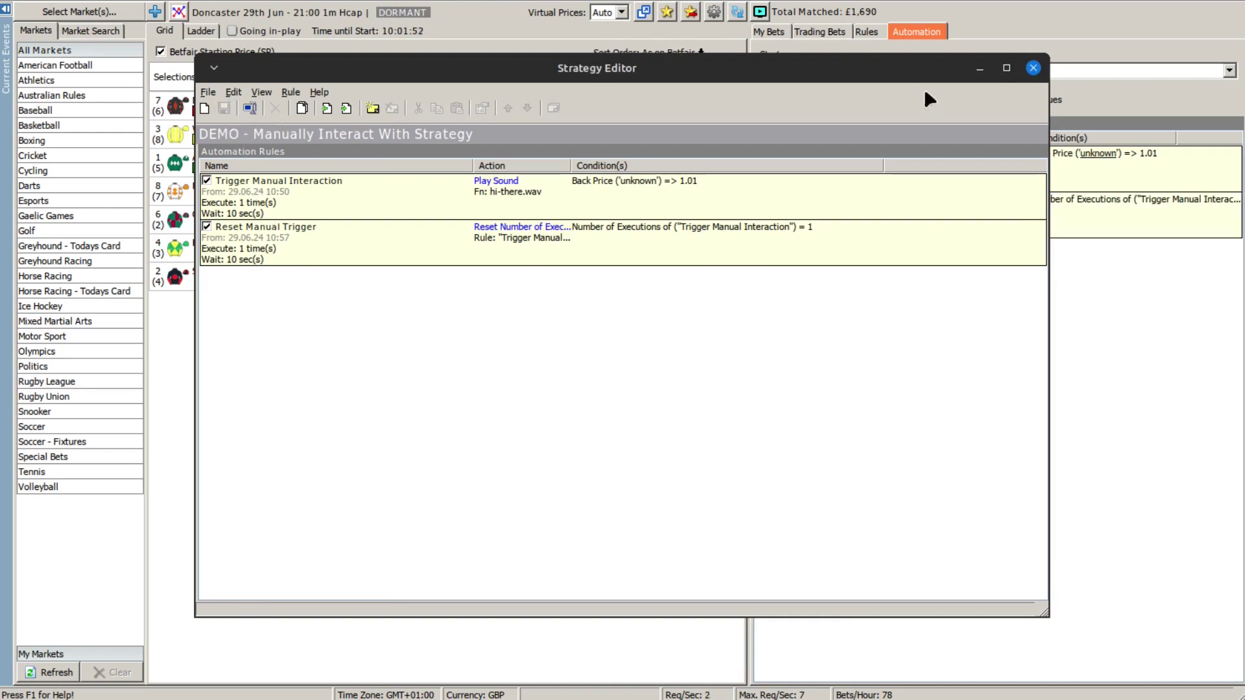
{"action": "left_click", "coordinate": [1034, 68]}
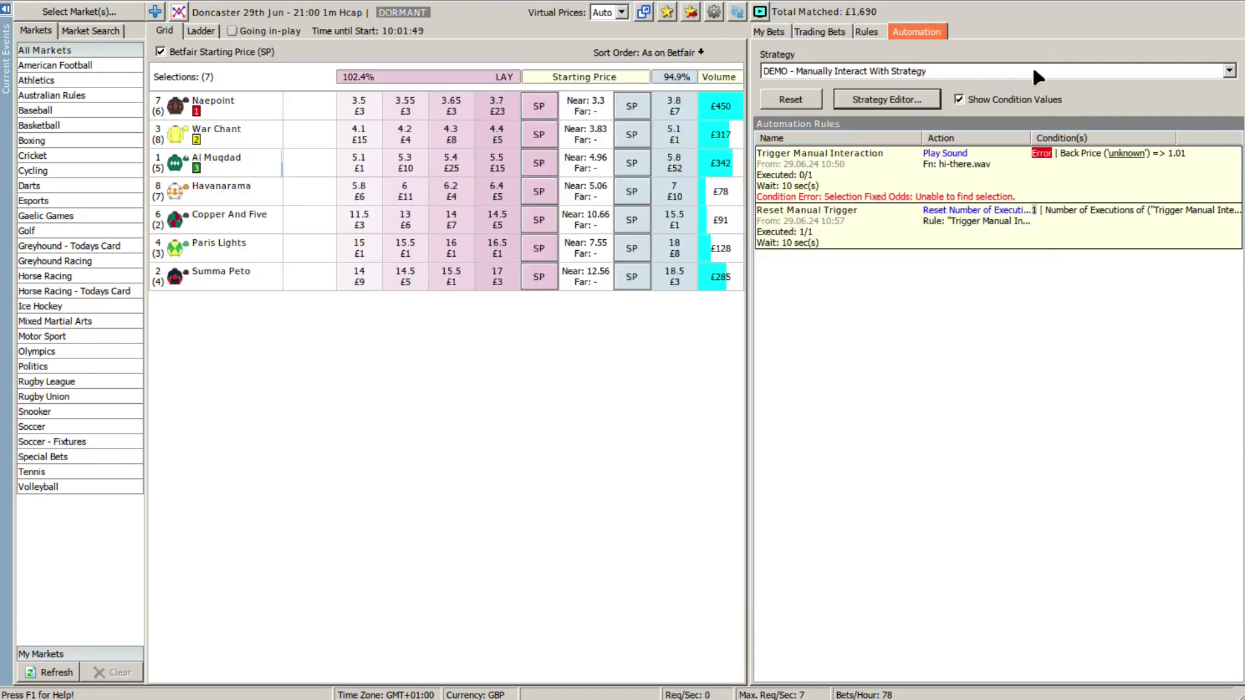
- Reset the automation, reload DEMO - Manually Interact With Strategy, and choose Naepoint as the trigger rule's runtime selection
{"action": "left_click", "coordinate": [789, 99]}
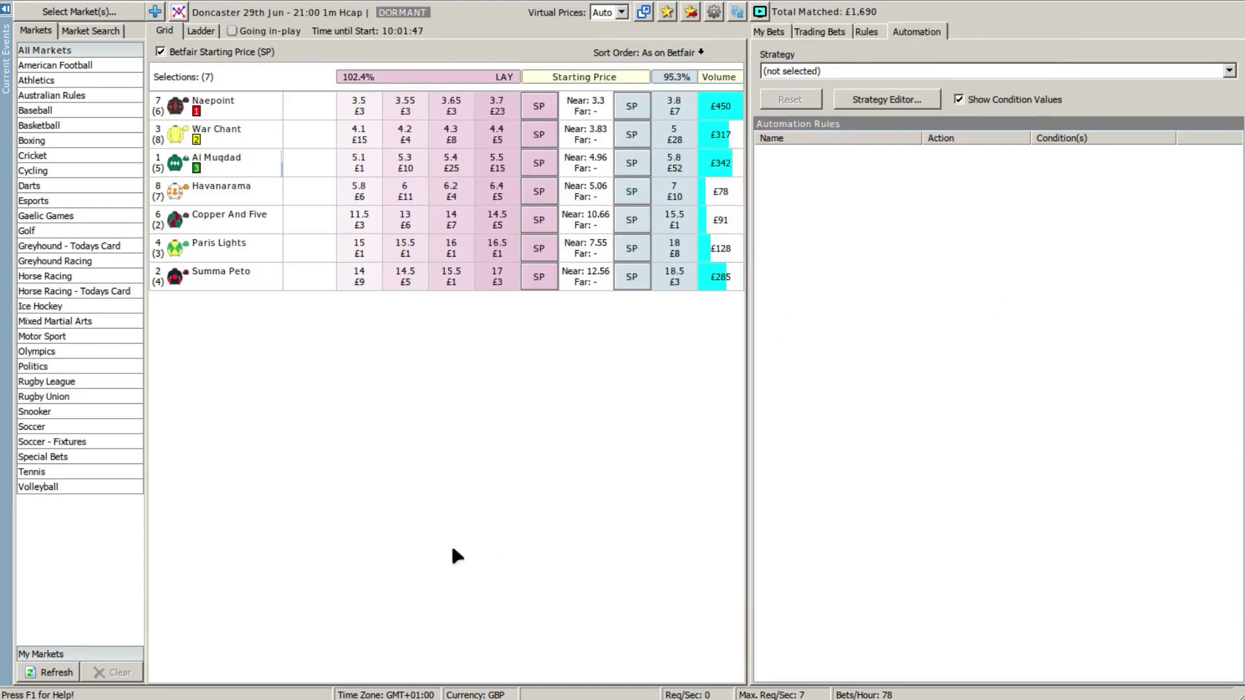
{"action": "left_click", "coordinate": [881, 69]}
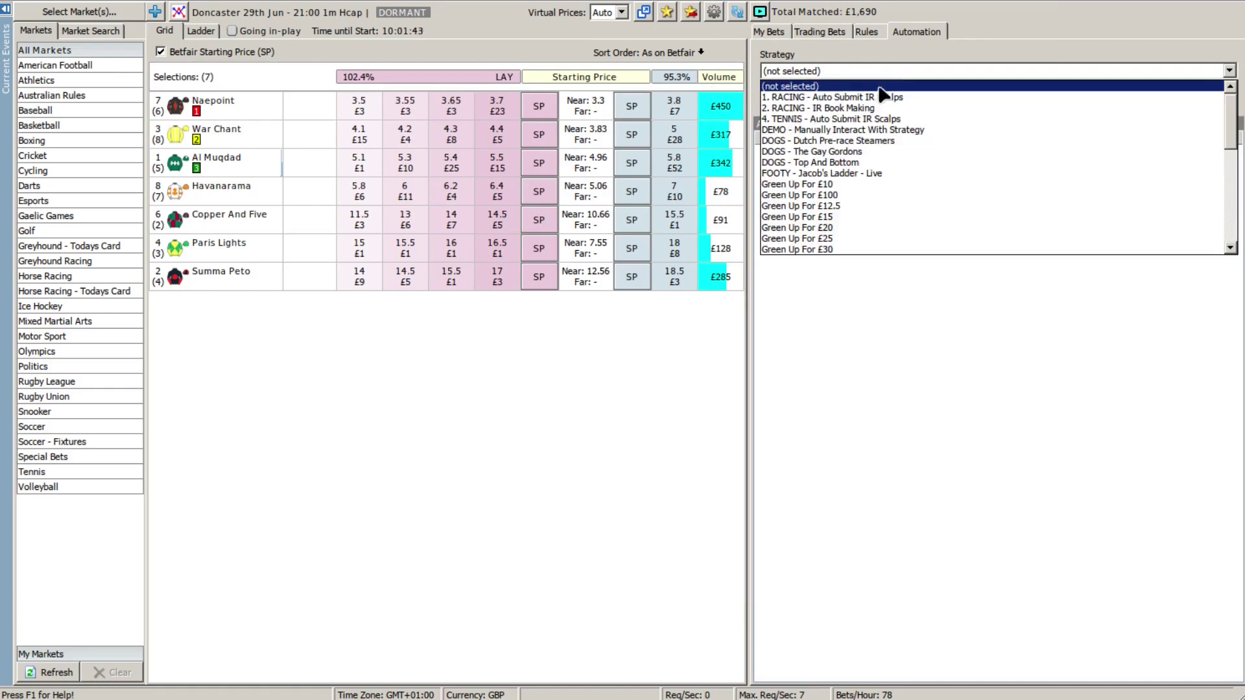
{"action": "left_click", "coordinate": [863, 130]}
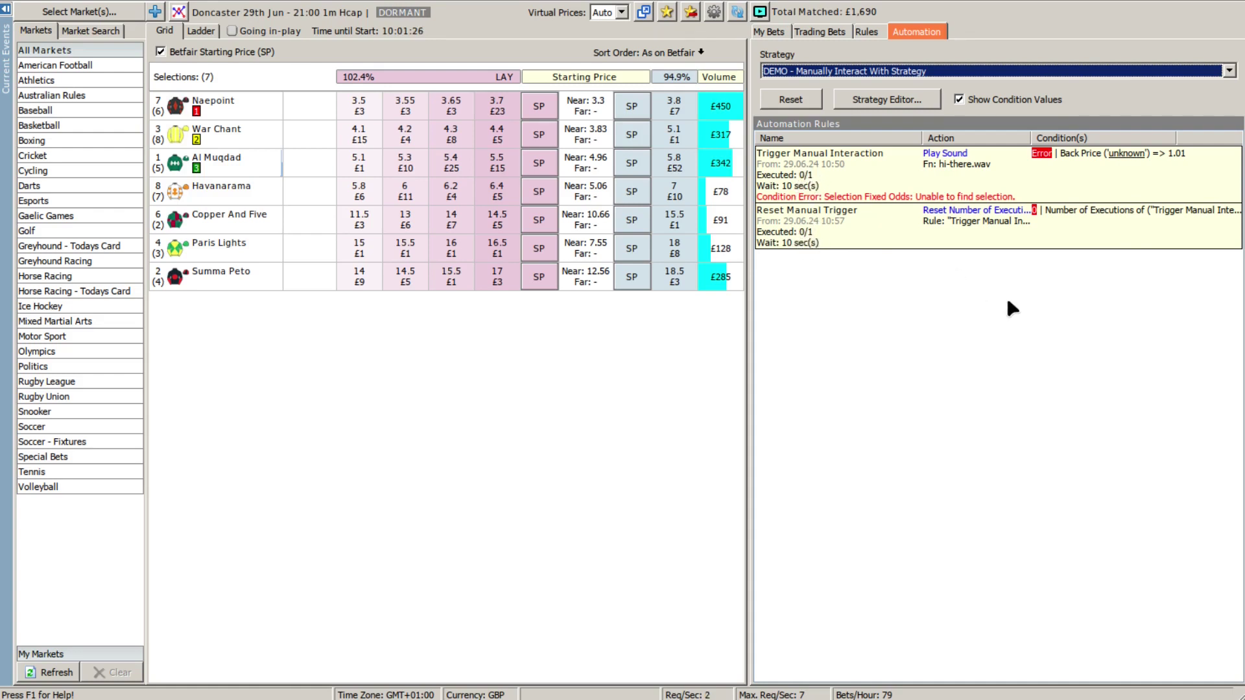
{"action": "left_click", "coordinate": [1125, 153]}
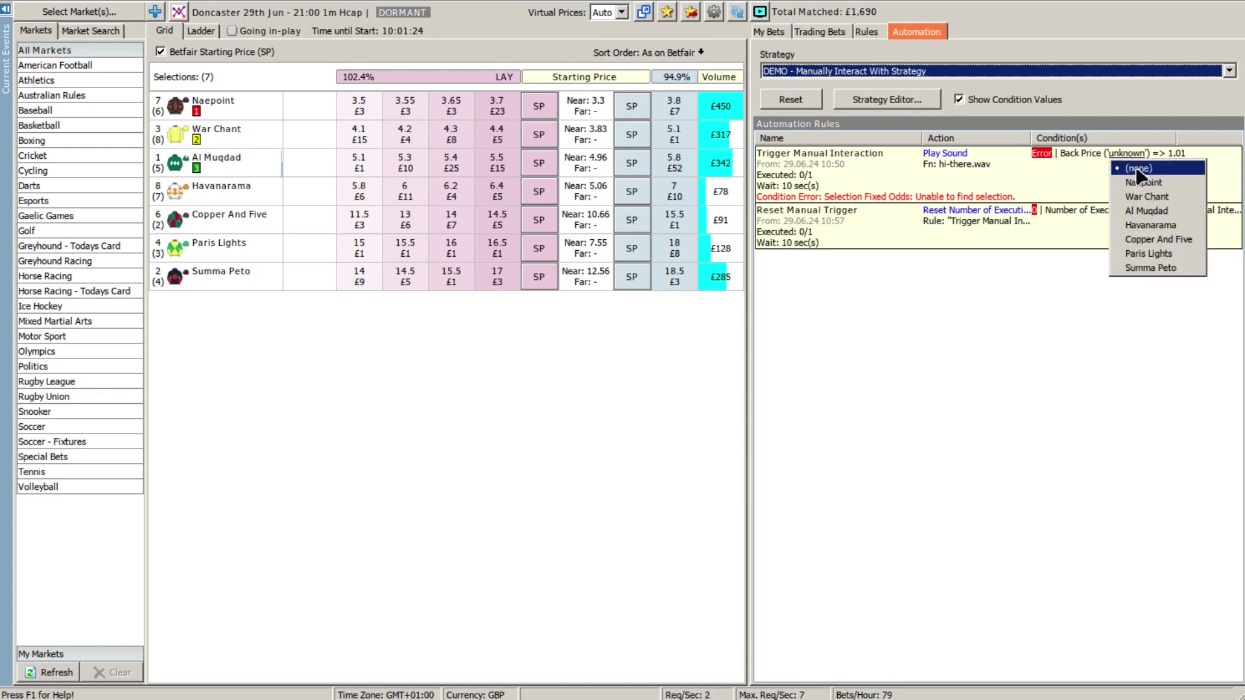
{"action": "left_click", "coordinate": [1138, 183]}
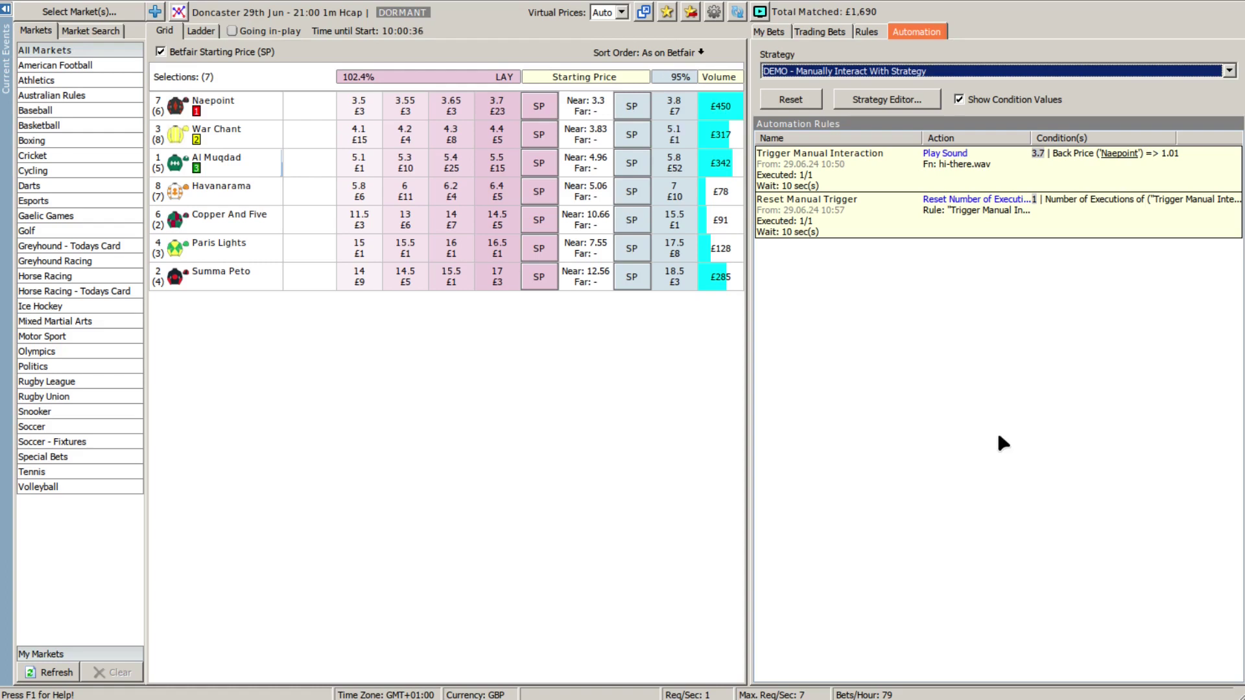
- Reset the automation on the market and load DEMO - Manually Interact With Strategy again
{"action": "left_click", "coordinate": [791, 99]}
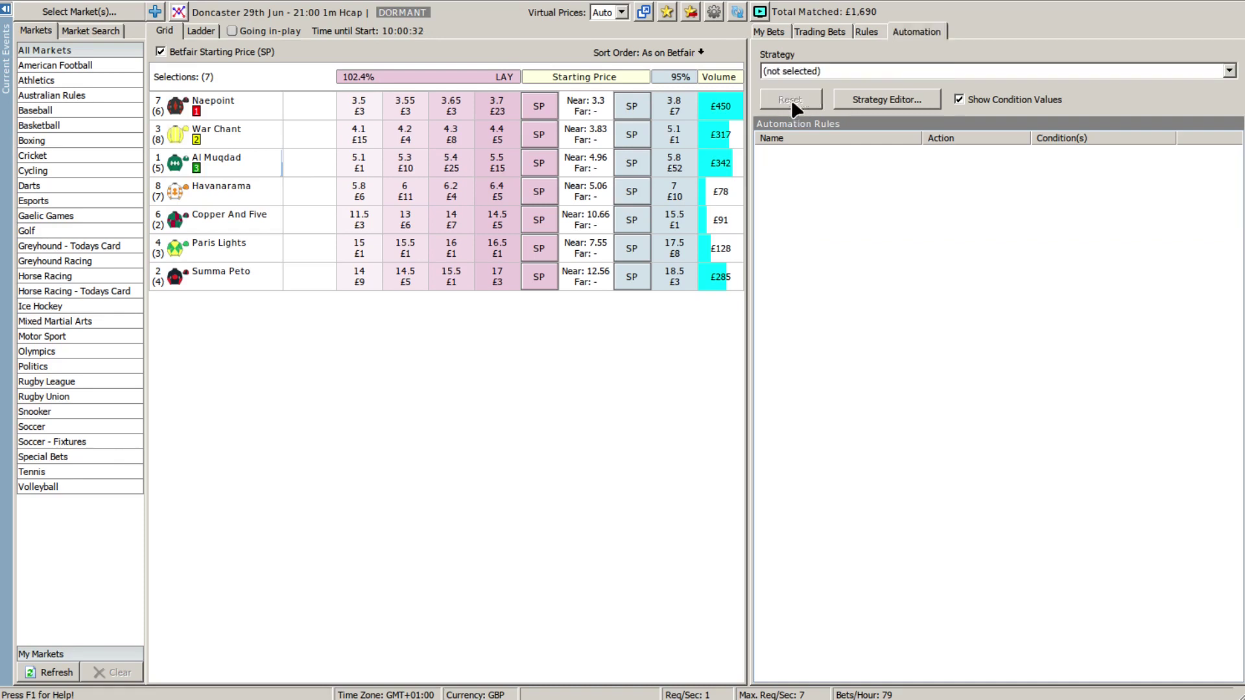
{"action": "left_click", "coordinate": [942, 68]}
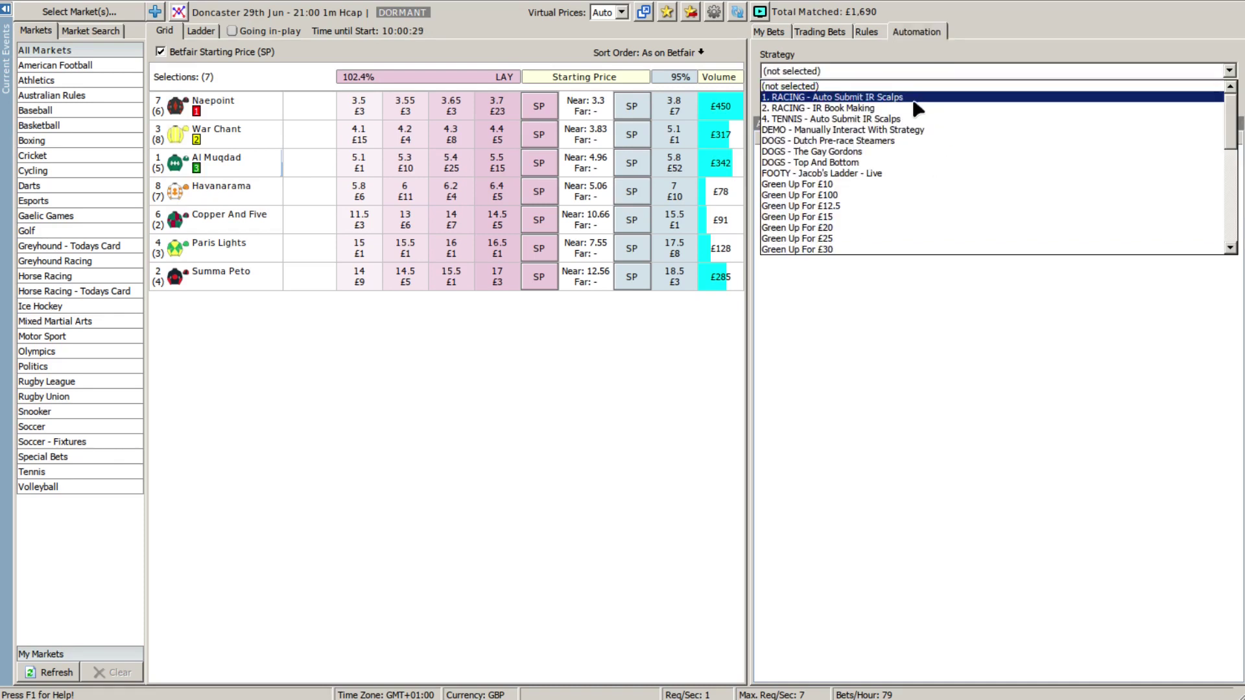
{"action": "left_click", "coordinate": [846, 129]}
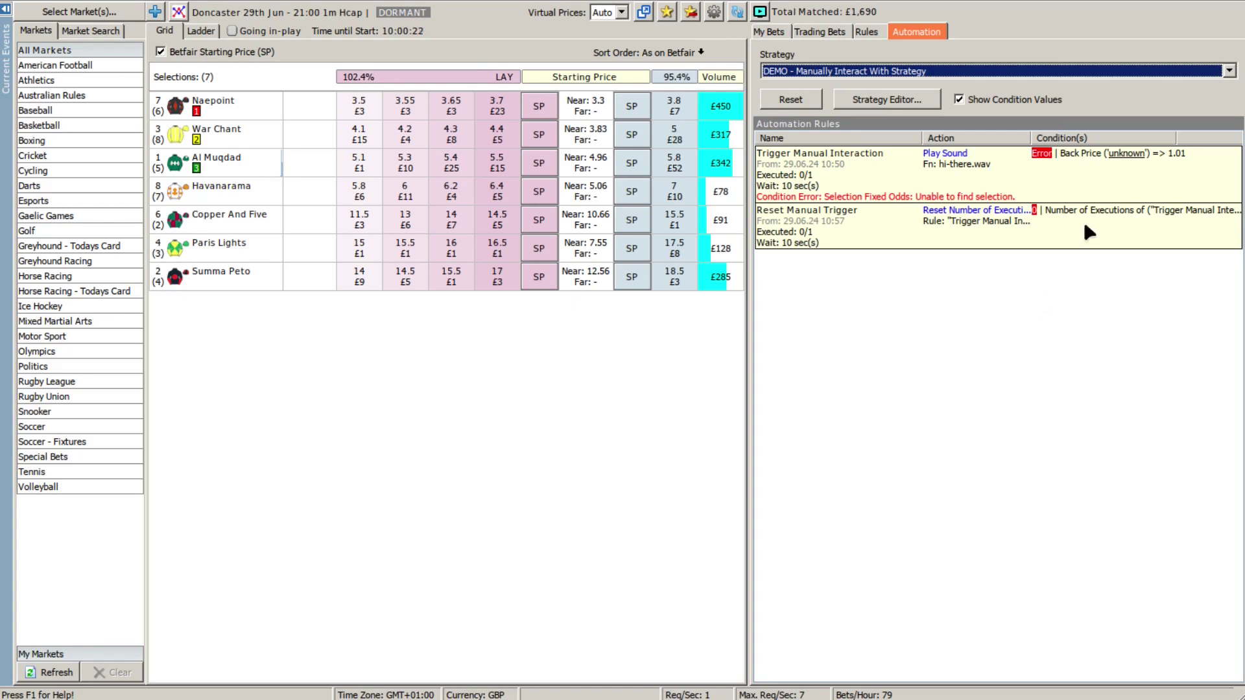
- Choose Al Muqdad as the trigger rule's runtime selection, and set the selection back to (none)
{"action": "left_click", "coordinate": [1123, 158]}
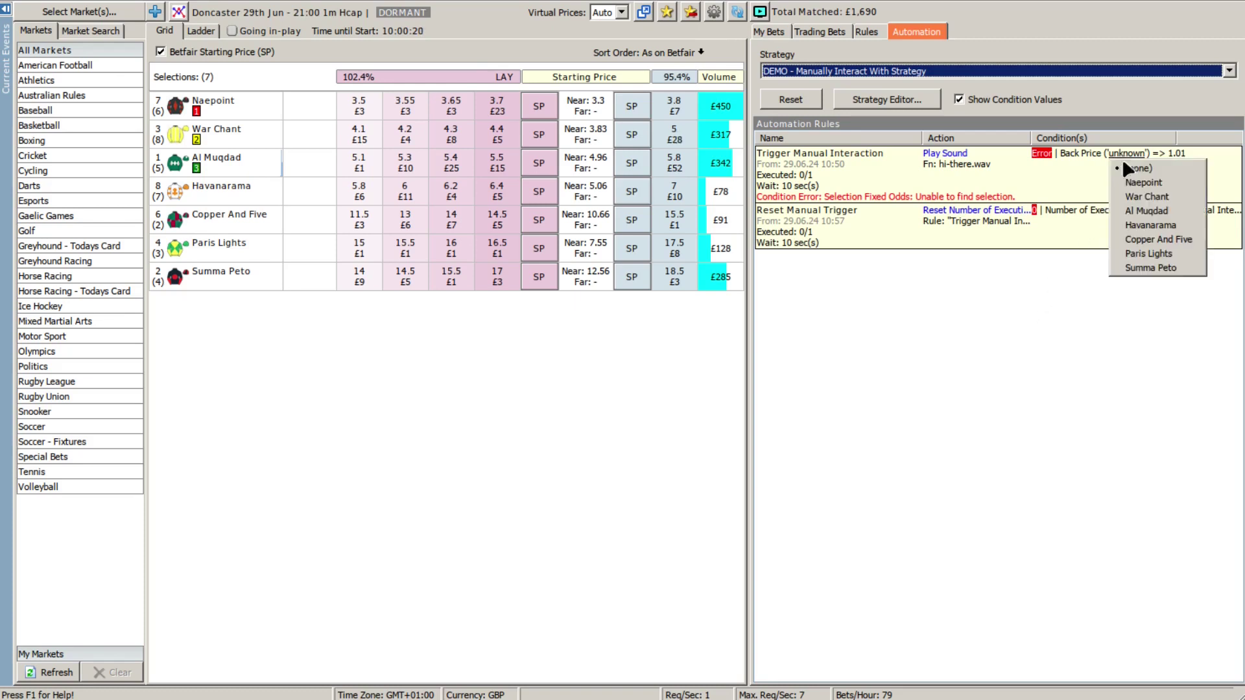
{"action": "left_click", "coordinate": [1141, 210]}
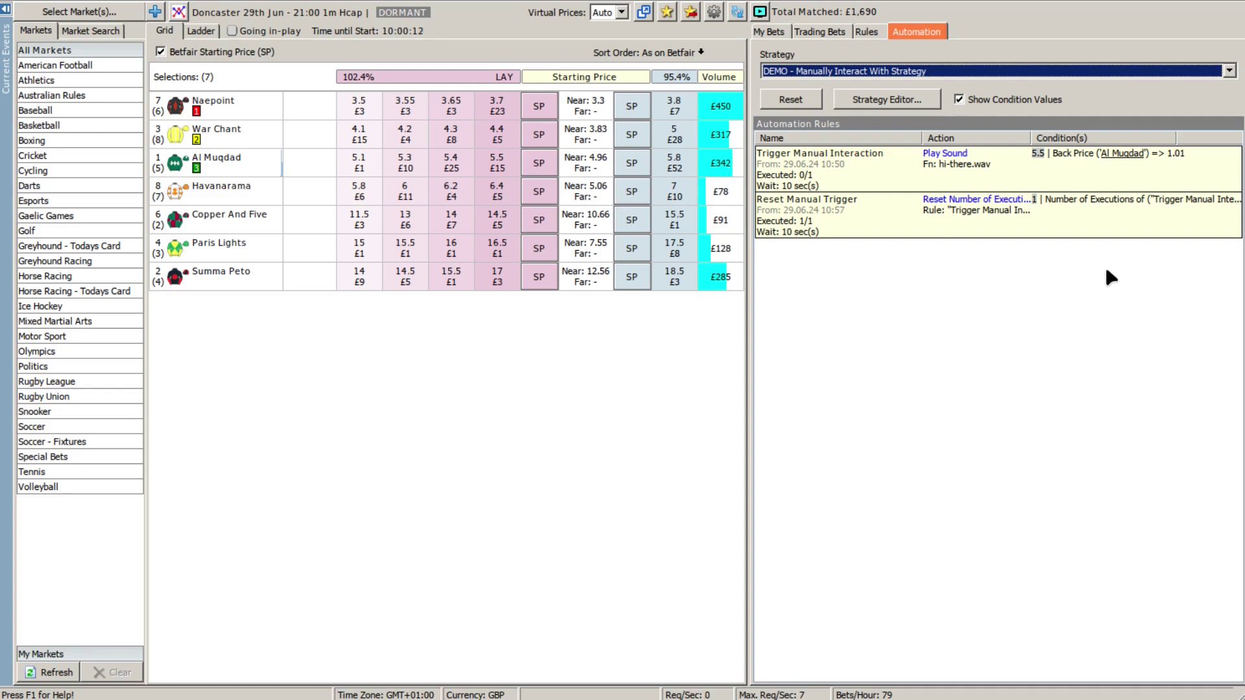
{"action": "left_click", "coordinate": [1113, 156]}
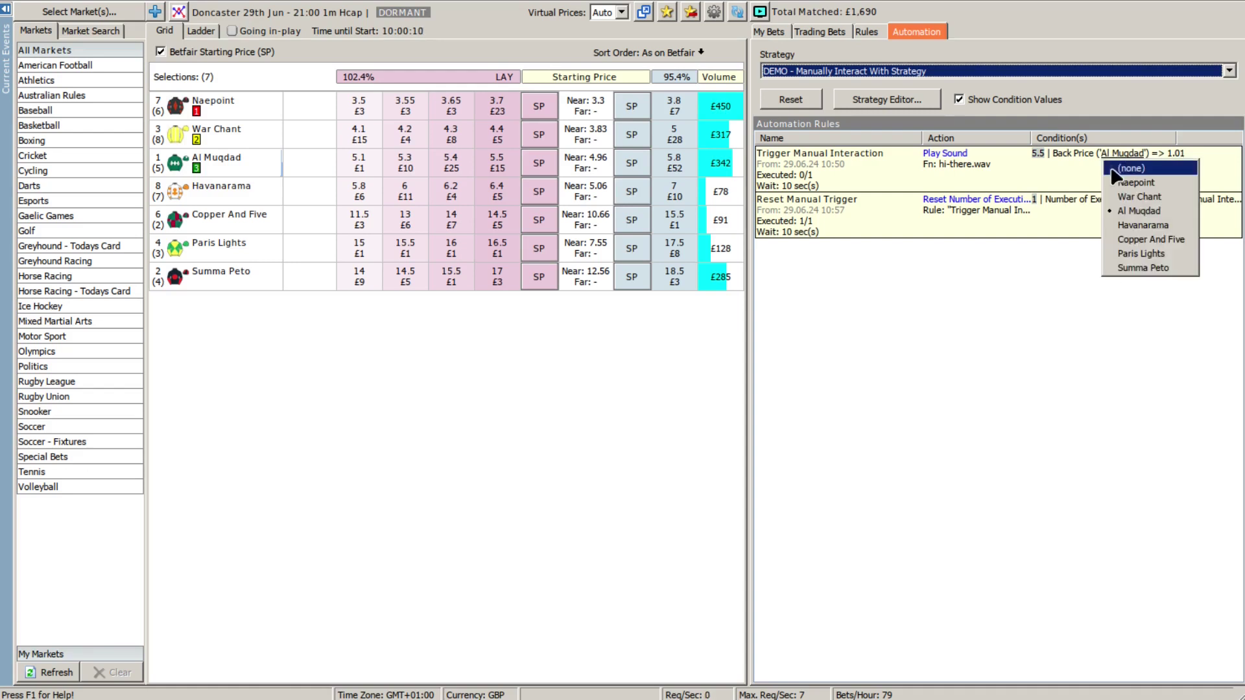
{"action": "left_click", "coordinate": [1129, 168]}
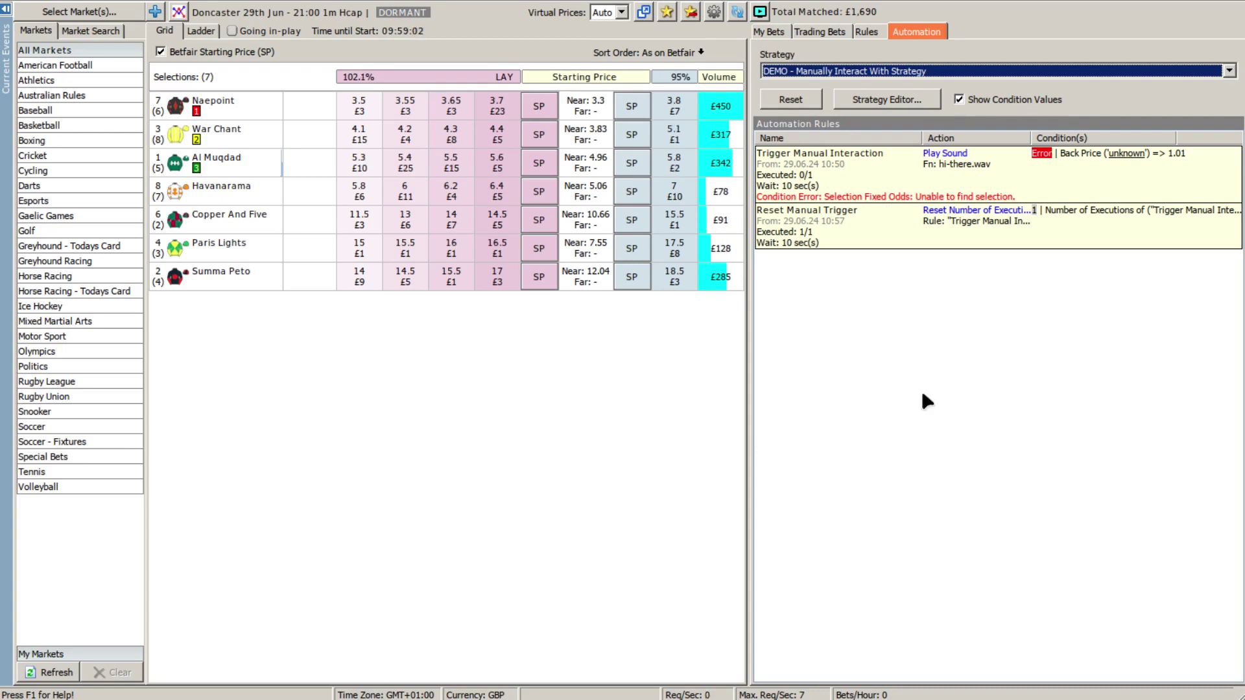
- Reset the automation on the Doncaster market and reload DEMO - Manually Interact With Strategy
{"action": "left_click", "coordinate": [783, 92]}
{"action": "left_click", "coordinate": [893, 72]}
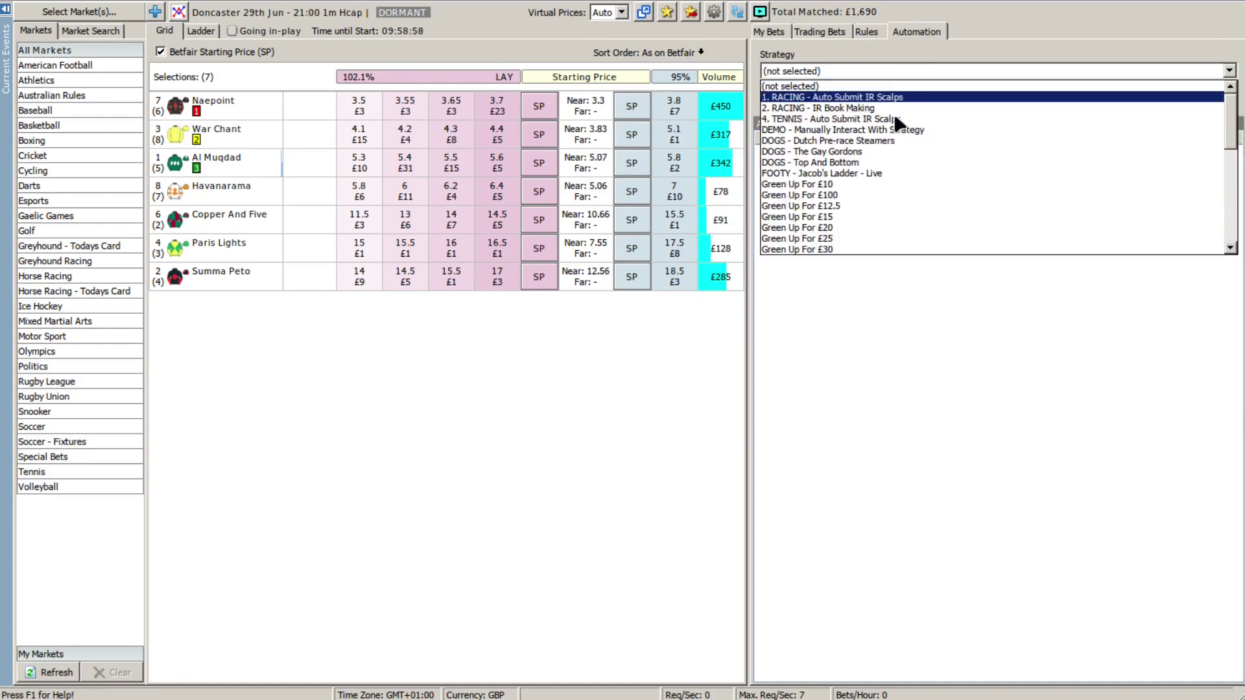
{"action": "left_click", "coordinate": [869, 130]}
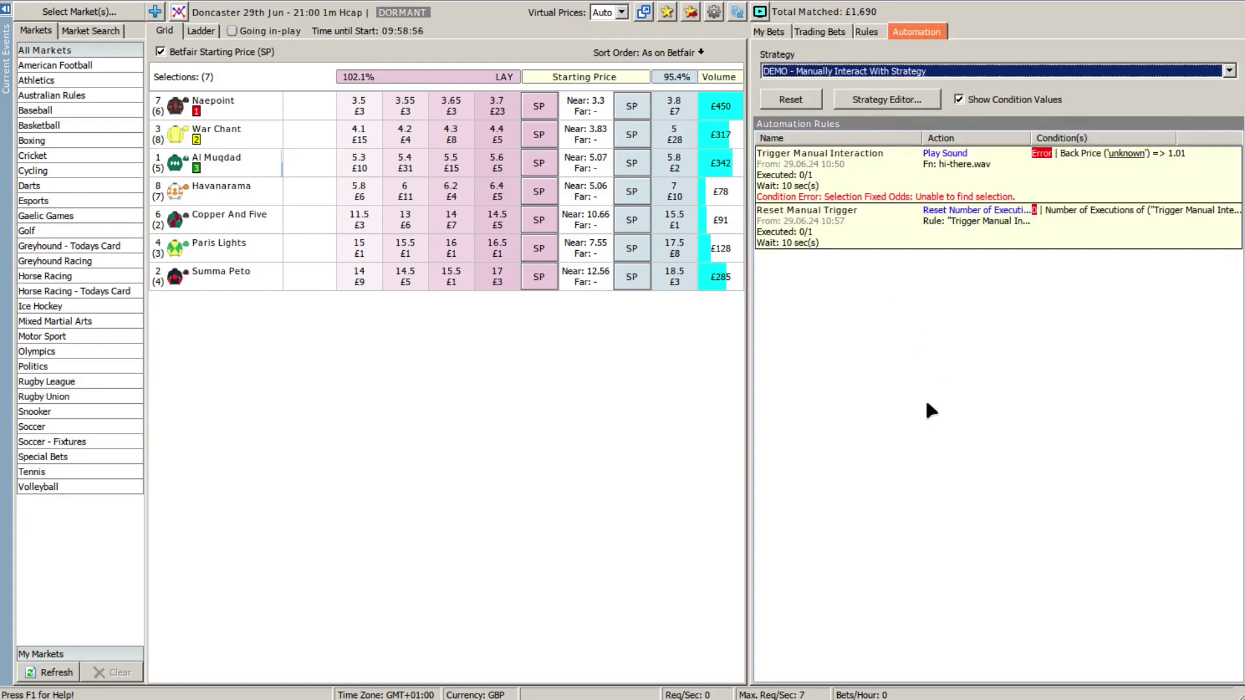
- Choose War Chant as the trigger rule's runtime selection, and set the selection back to (none)
{"action": "left_click", "coordinate": [1116, 156]}
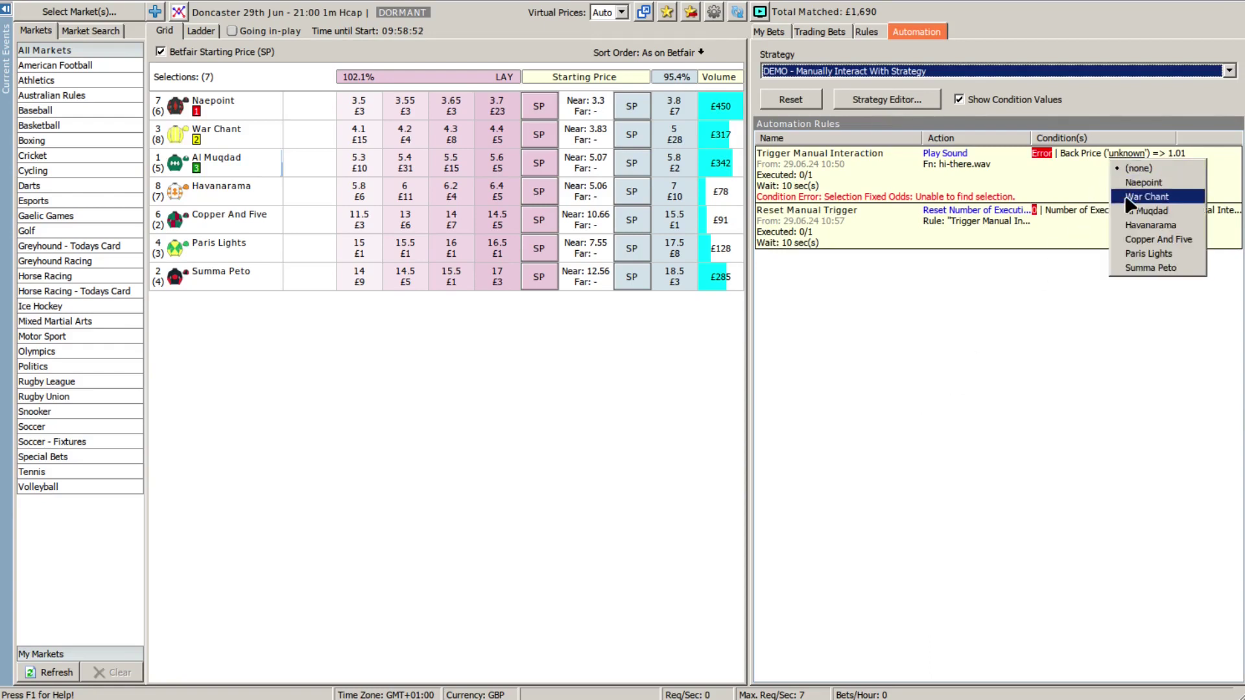
{"action": "left_click", "coordinate": [1145, 197]}
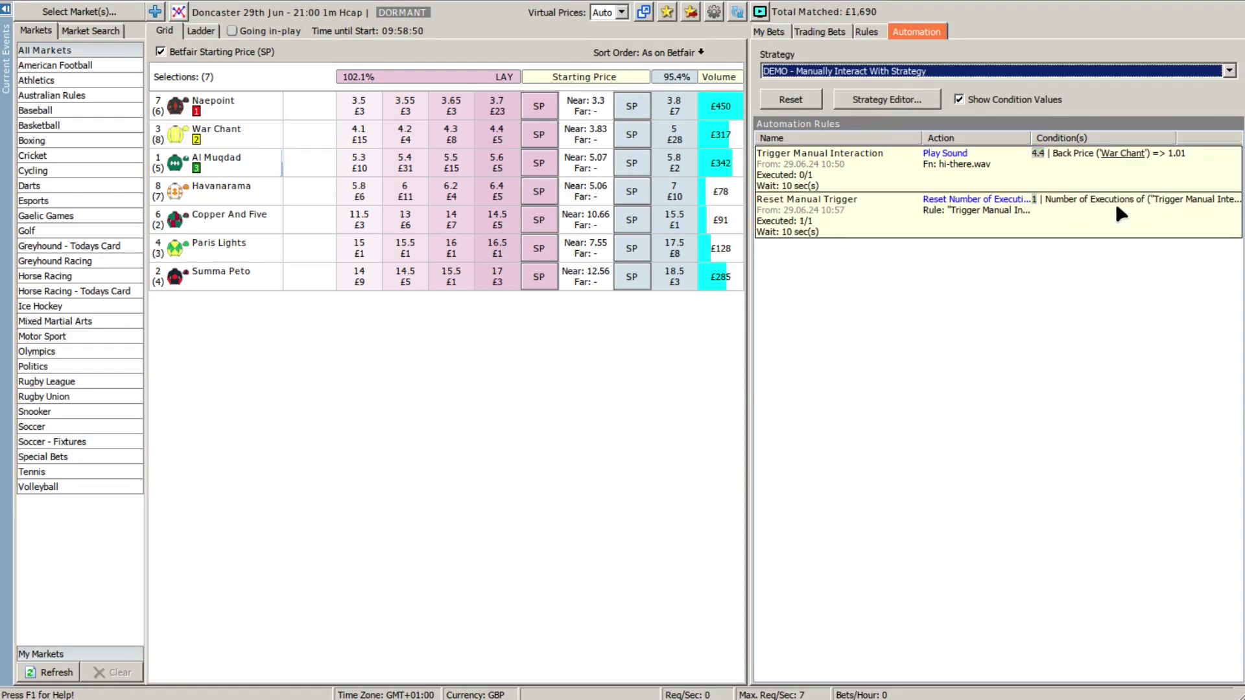
{"action": "left_click", "coordinate": [1118, 156]}
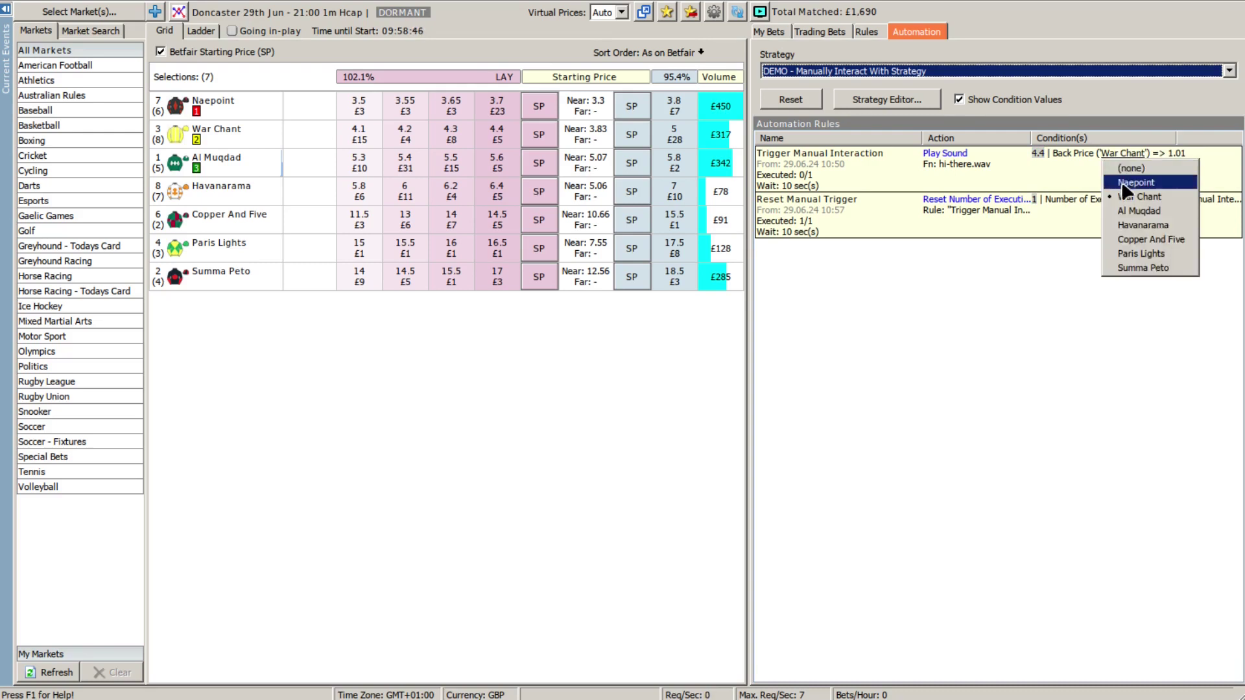
{"action": "left_click", "coordinate": [1128, 169]}
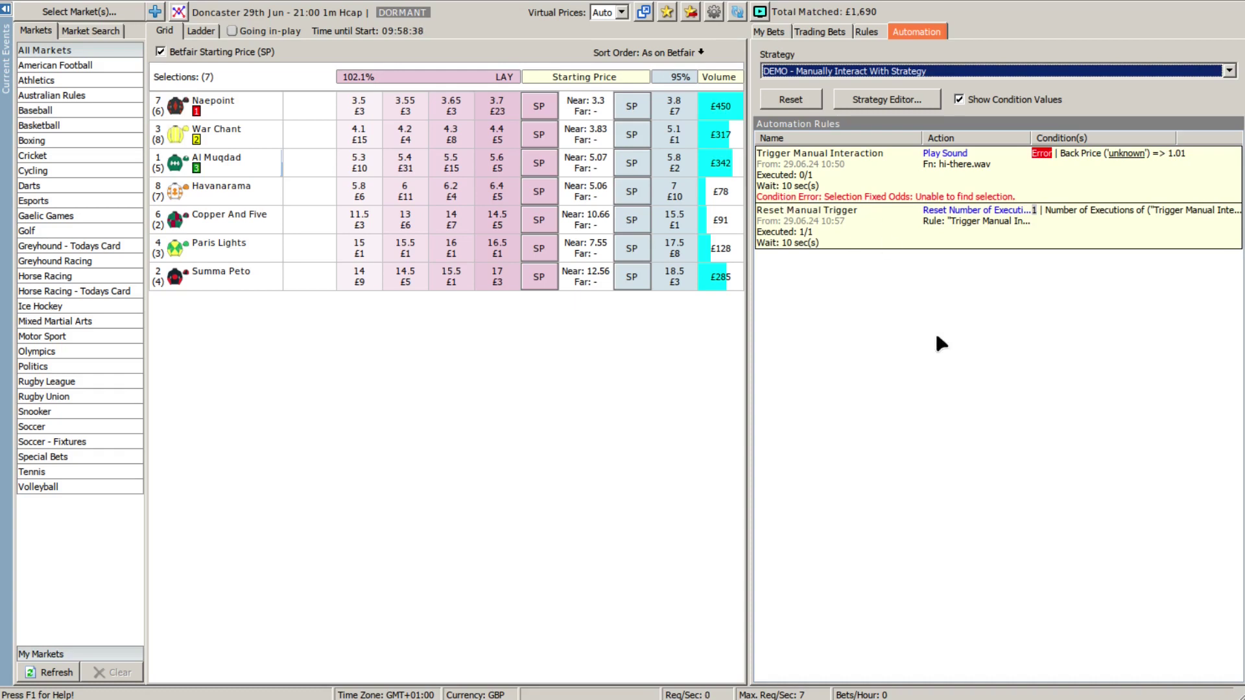
- Choose Copper And Five as the trigger rule's runtime selection, and set it back to (none)
{"action": "left_click", "coordinate": [1123, 154]}
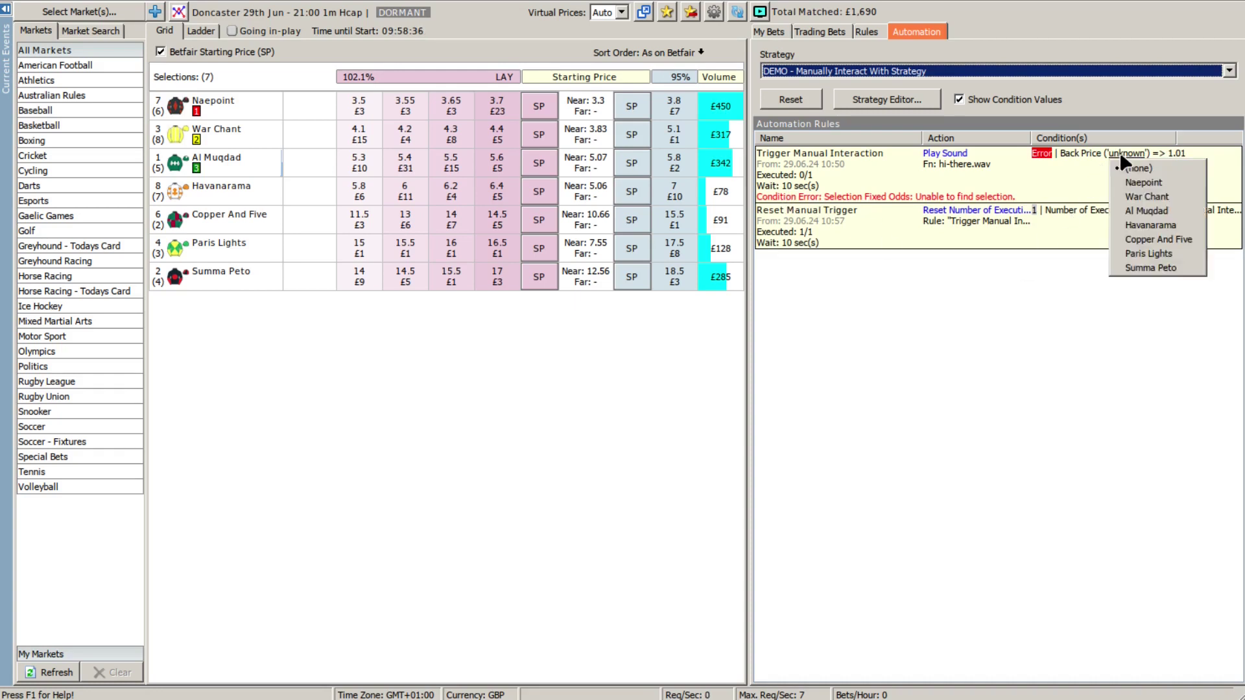
{"action": "left_click", "coordinate": [1136, 240]}
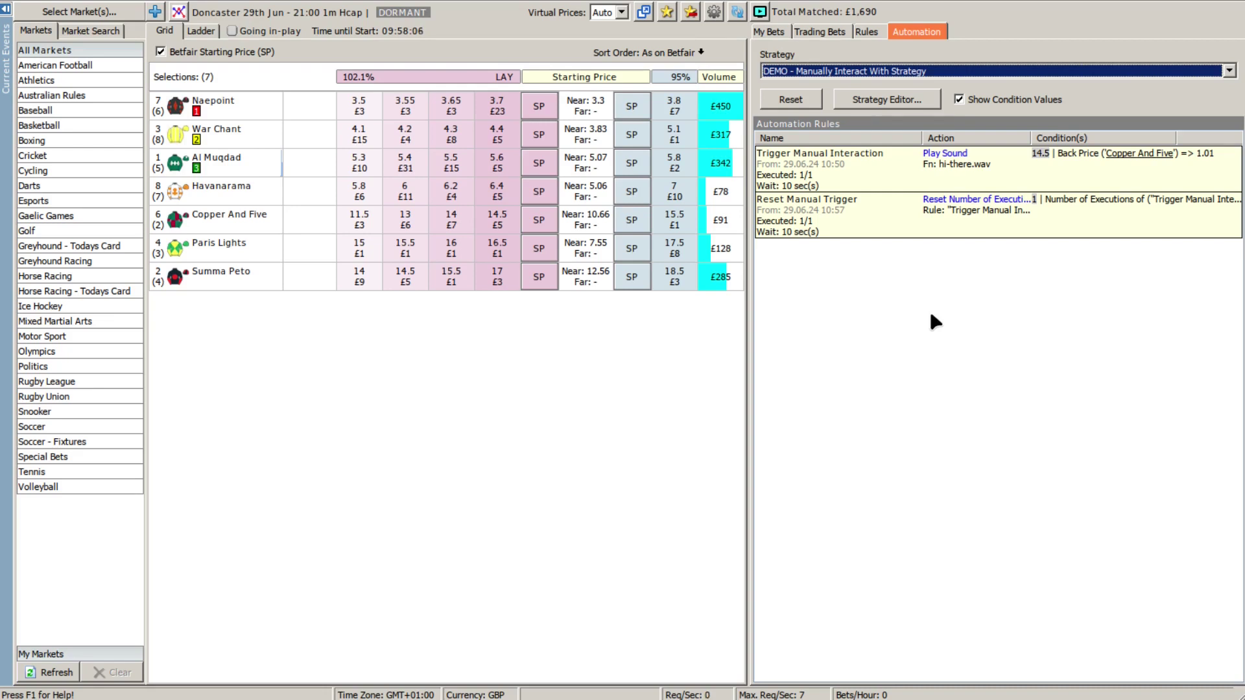
{"action": "left_click", "coordinate": [1124, 156]}
{"action": "left_click", "coordinate": [1136, 168]}
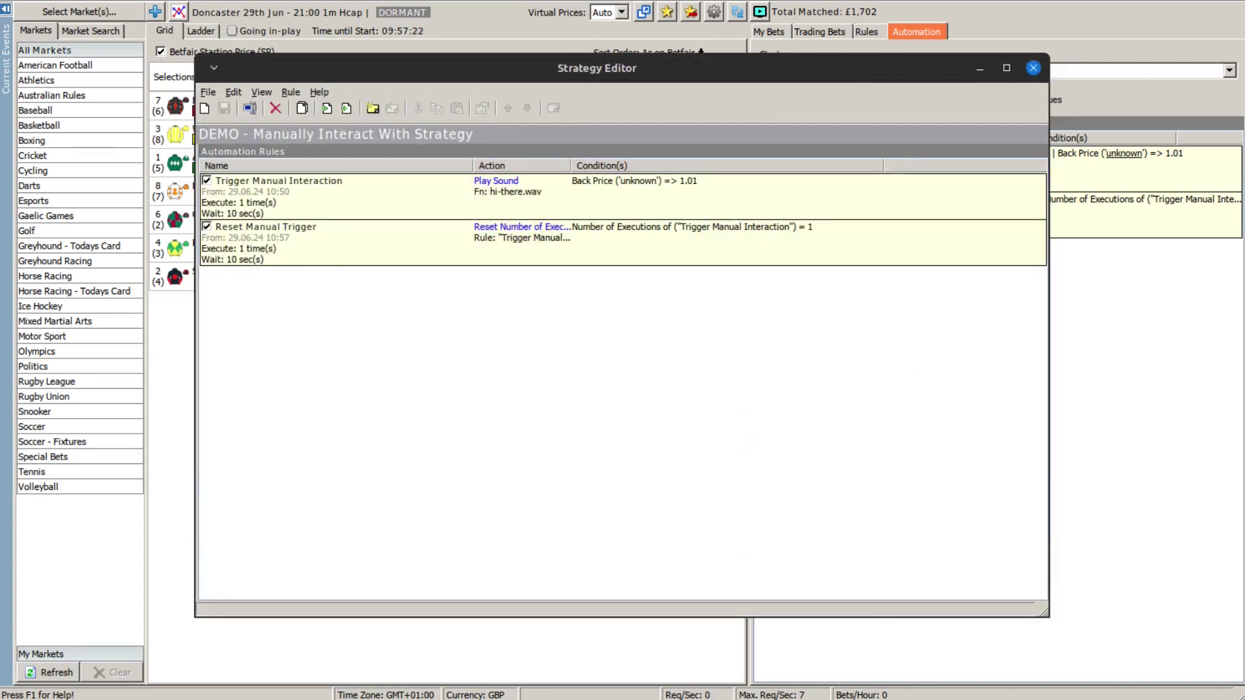
- Set the Reset Manual Trigger rule's execution count to 10, save the strategy and minimize the strategy editor
{"action": "left_click", "coordinate": [308, 244]}
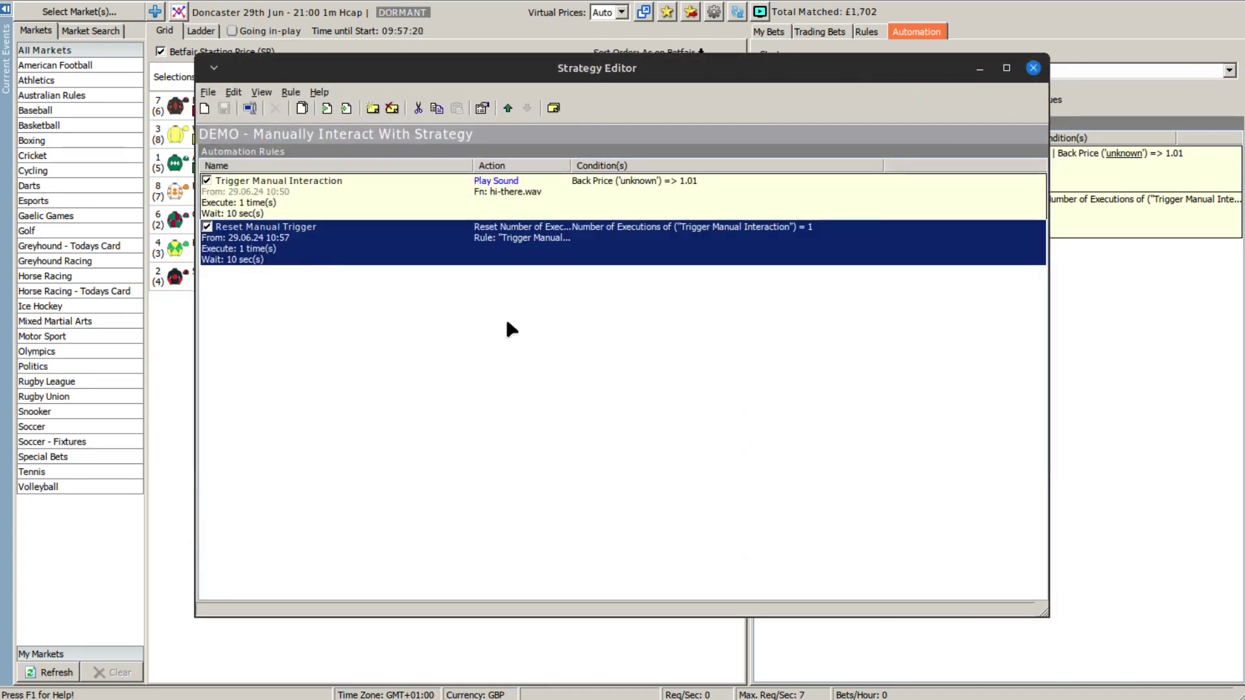
{"action": "key", "text": "Return"}
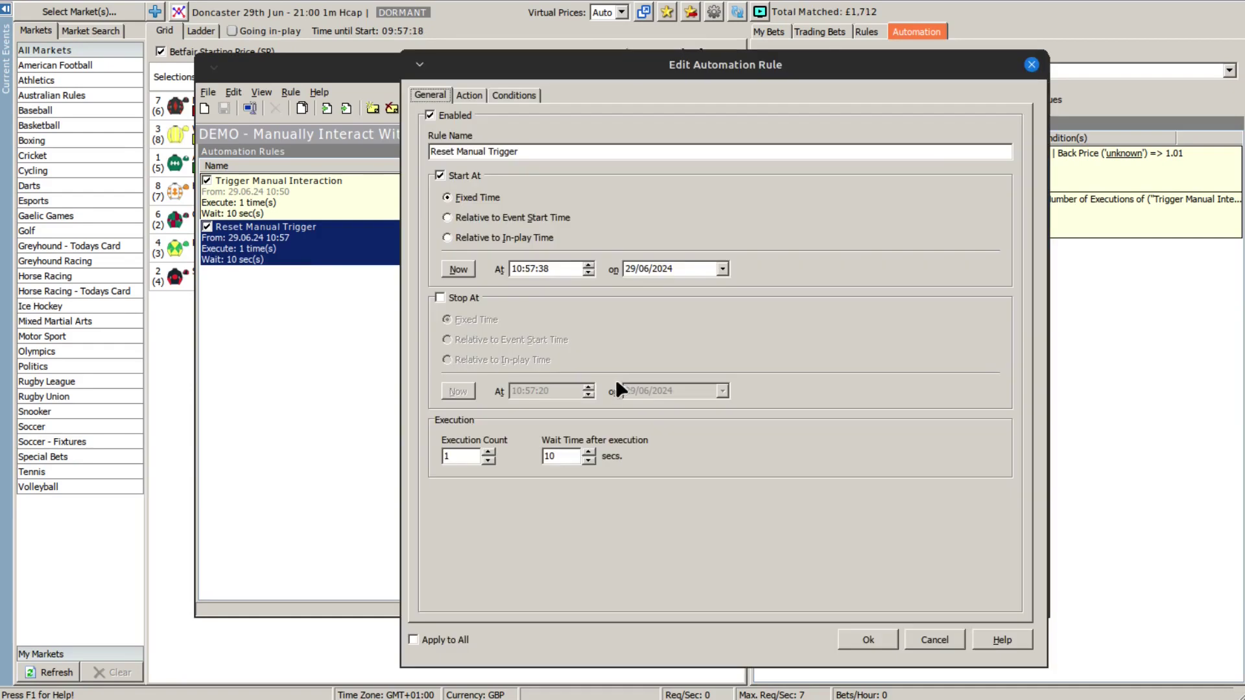
{"action": "double_click", "coordinate": [462, 456]}
{"action": "type", "text": "10"}
{"action": "left_click", "coordinate": [863, 635]}
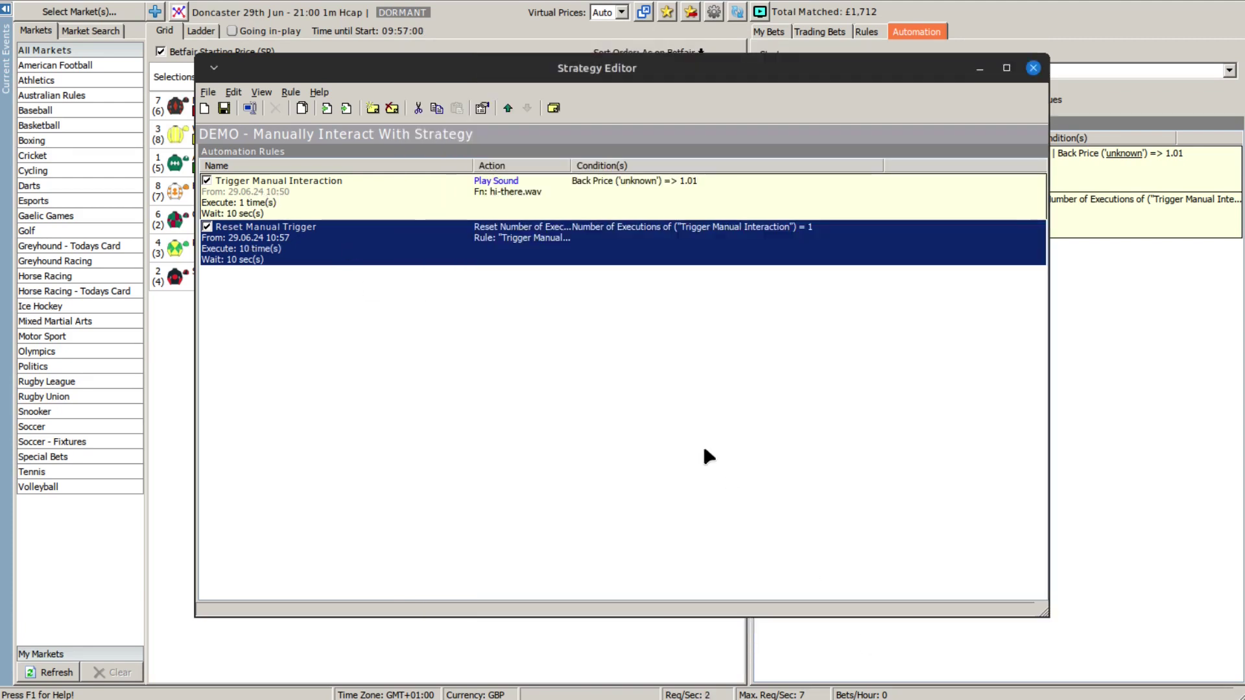
{"action": "left_click", "coordinate": [224, 108]}
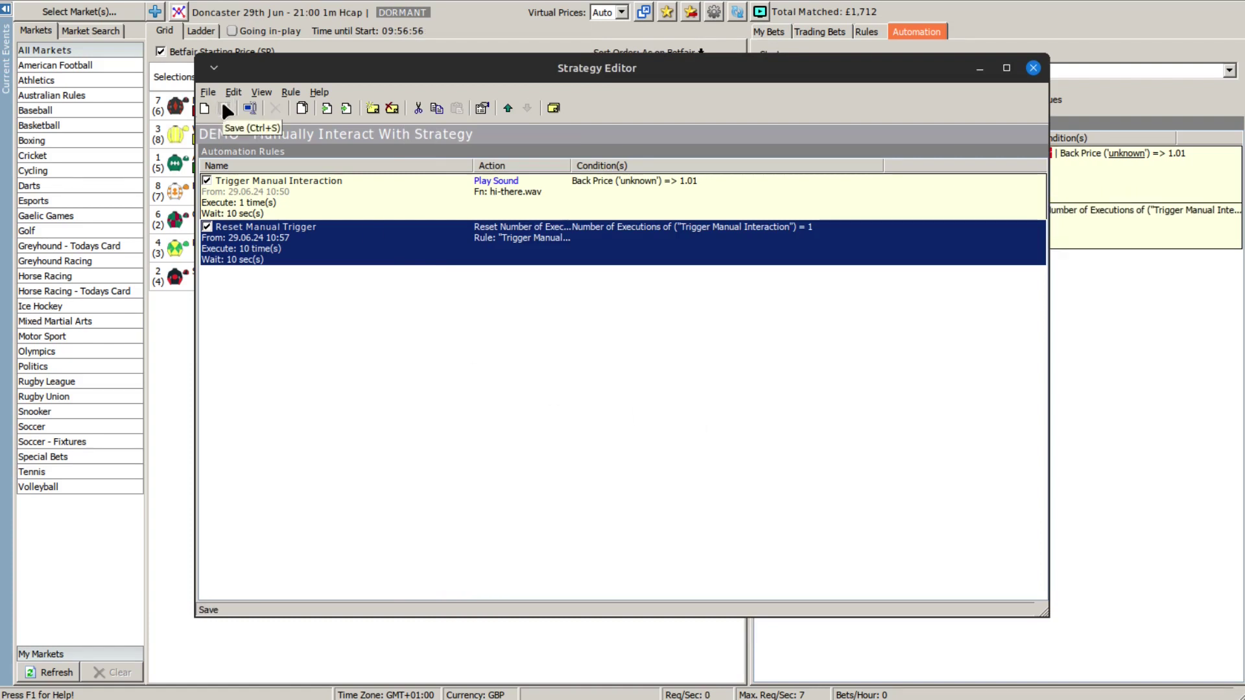
{"action": "left_click", "coordinate": [980, 70]}
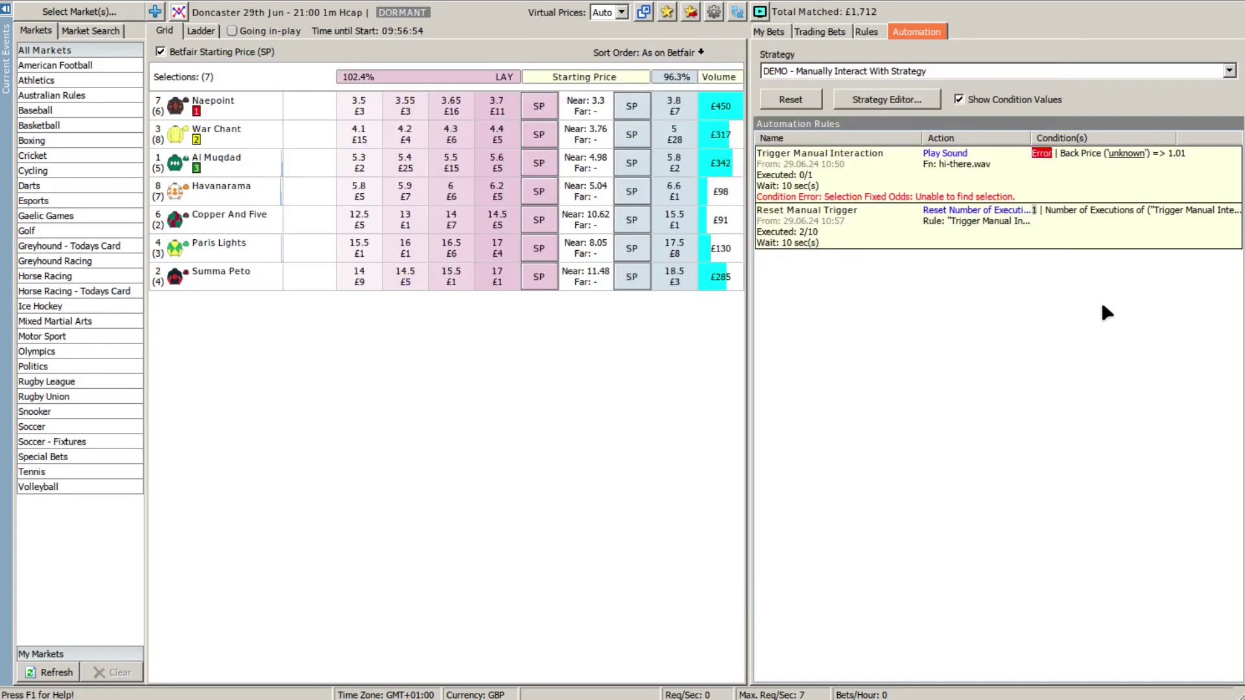
- Reset the market's automation and load the updated DEMO - Manually Interact With Strategy
{"action": "left_click", "coordinate": [798, 97]}
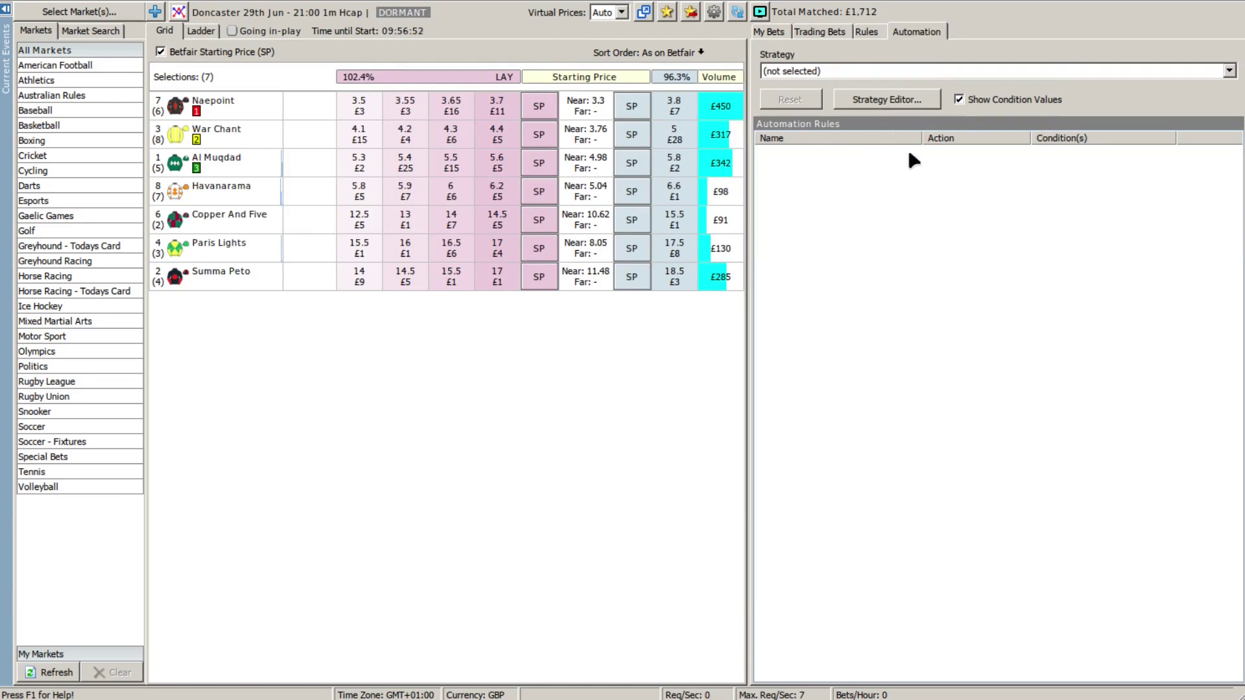
{"action": "left_click", "coordinate": [881, 64]}
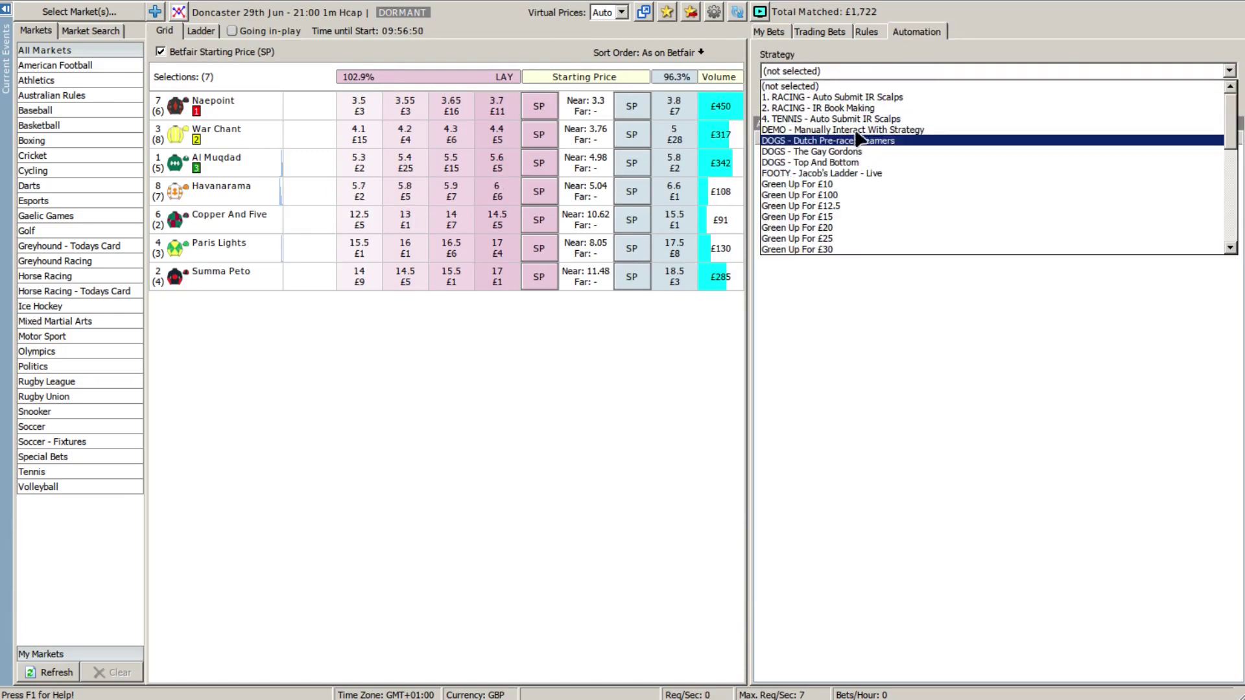
{"action": "left_click", "coordinate": [857, 130]}
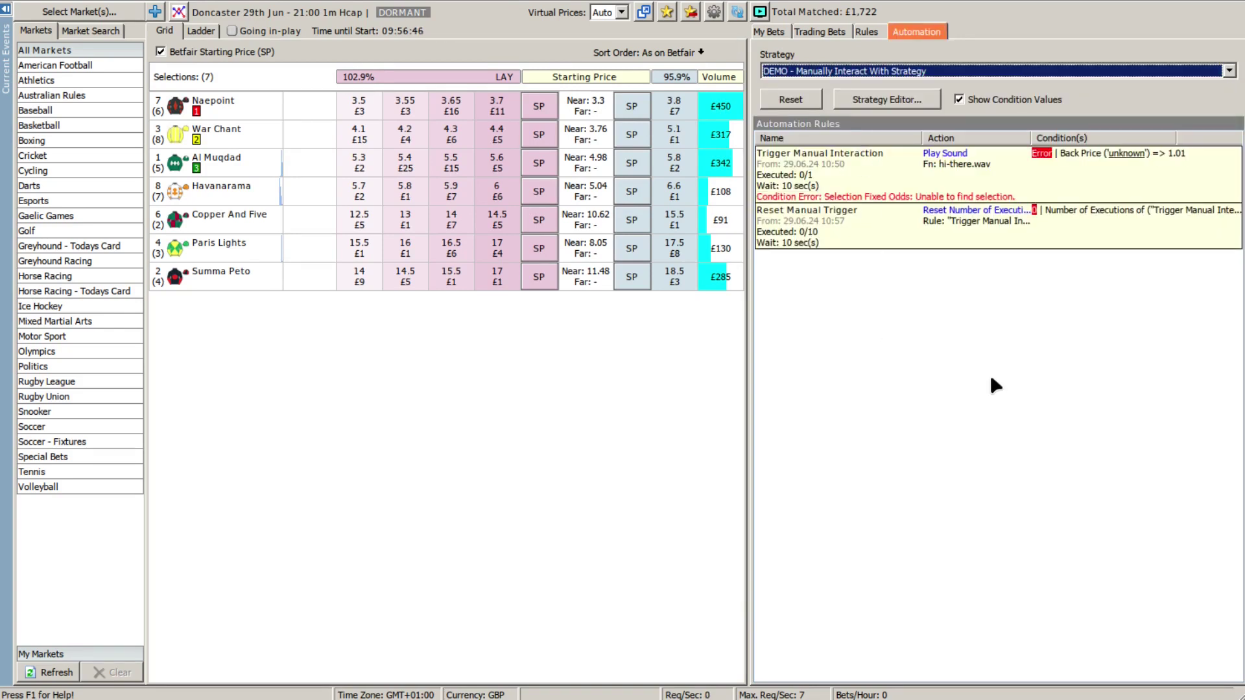
- Choose Naepoint as the trigger rule's runtime selection, and set the selection back to (none)
{"action": "left_click", "coordinate": [1128, 156]}
{"action": "left_click", "coordinate": [1142, 183]}
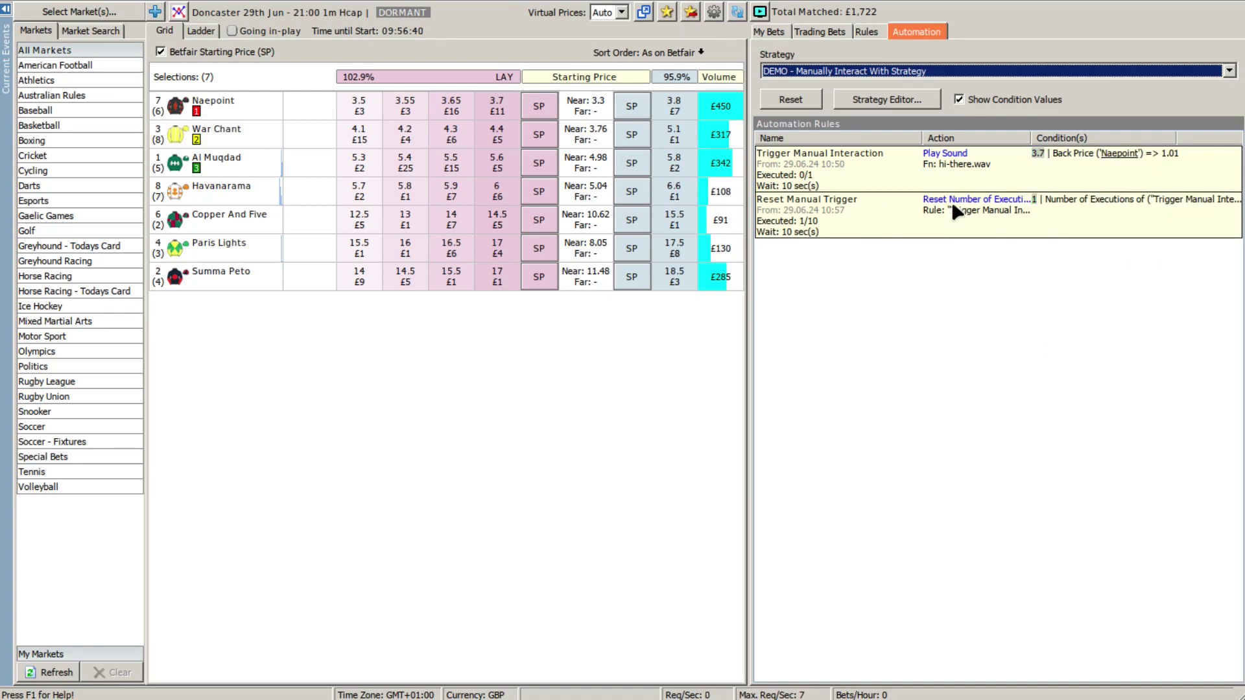
{"action": "left_click", "coordinate": [1121, 159]}
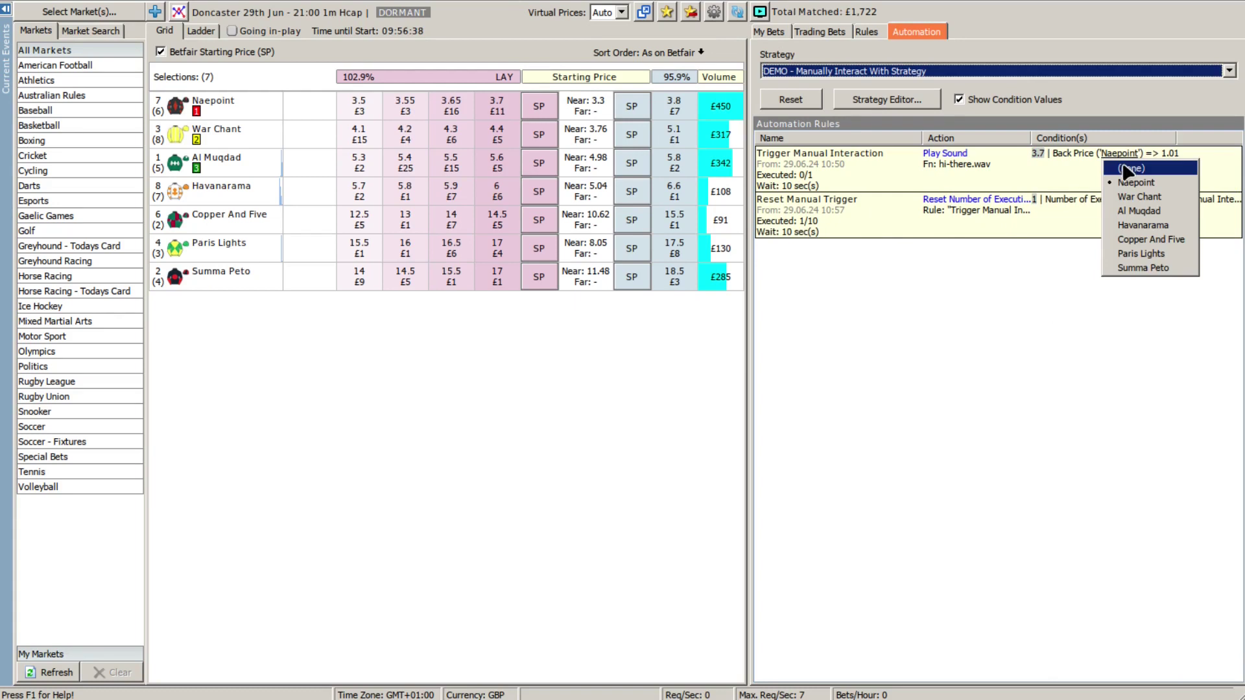
{"action": "left_click", "coordinate": [1127, 172]}
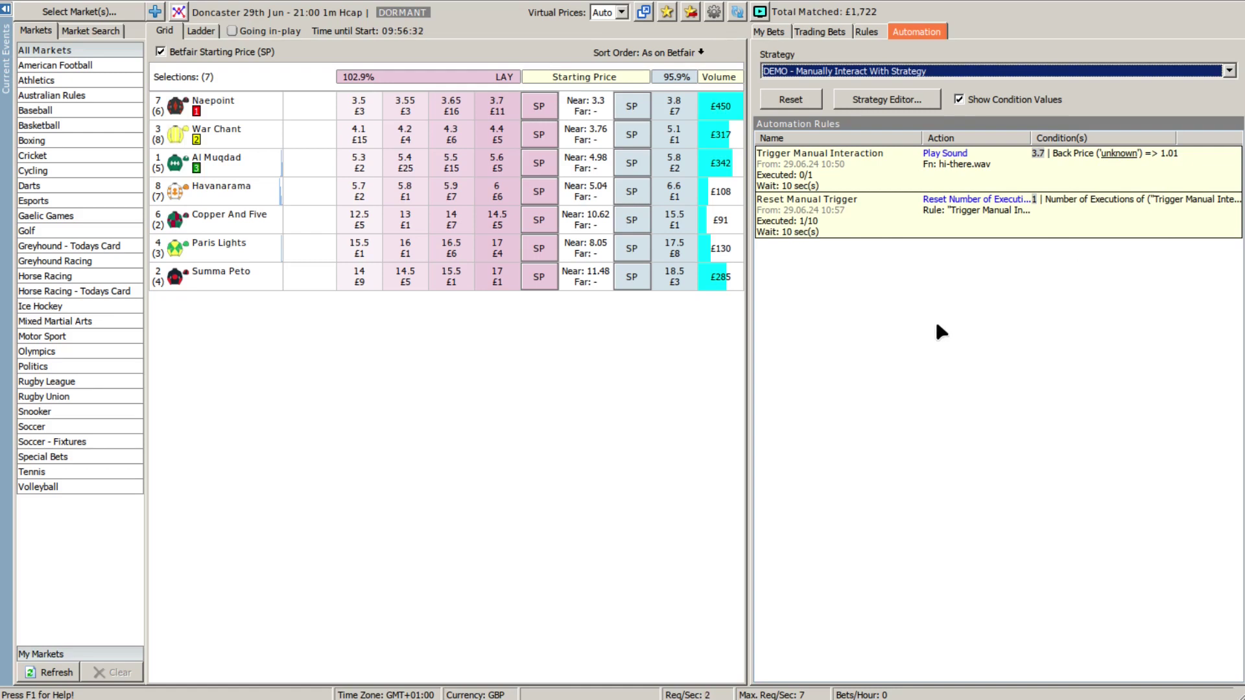
- Choose Havanarama as the trigger rule's runtime selection, and set the selection back to (none)
{"action": "left_click", "coordinate": [1127, 154]}
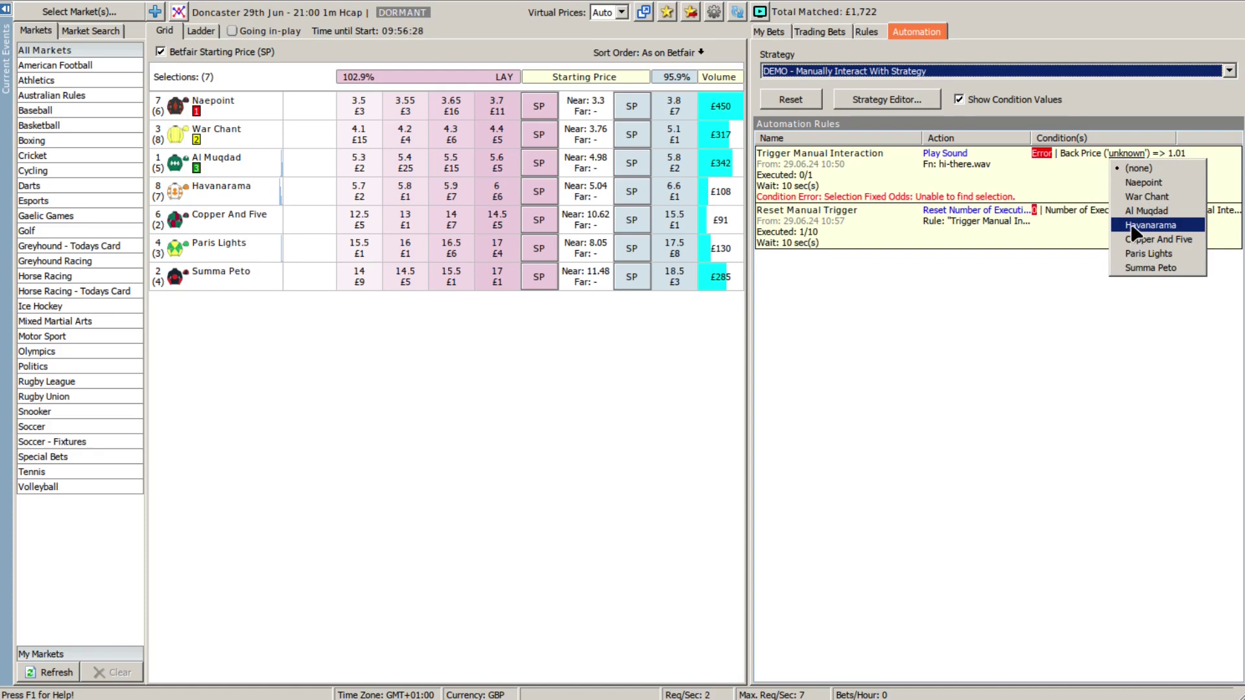
{"action": "left_click", "coordinate": [1150, 225]}
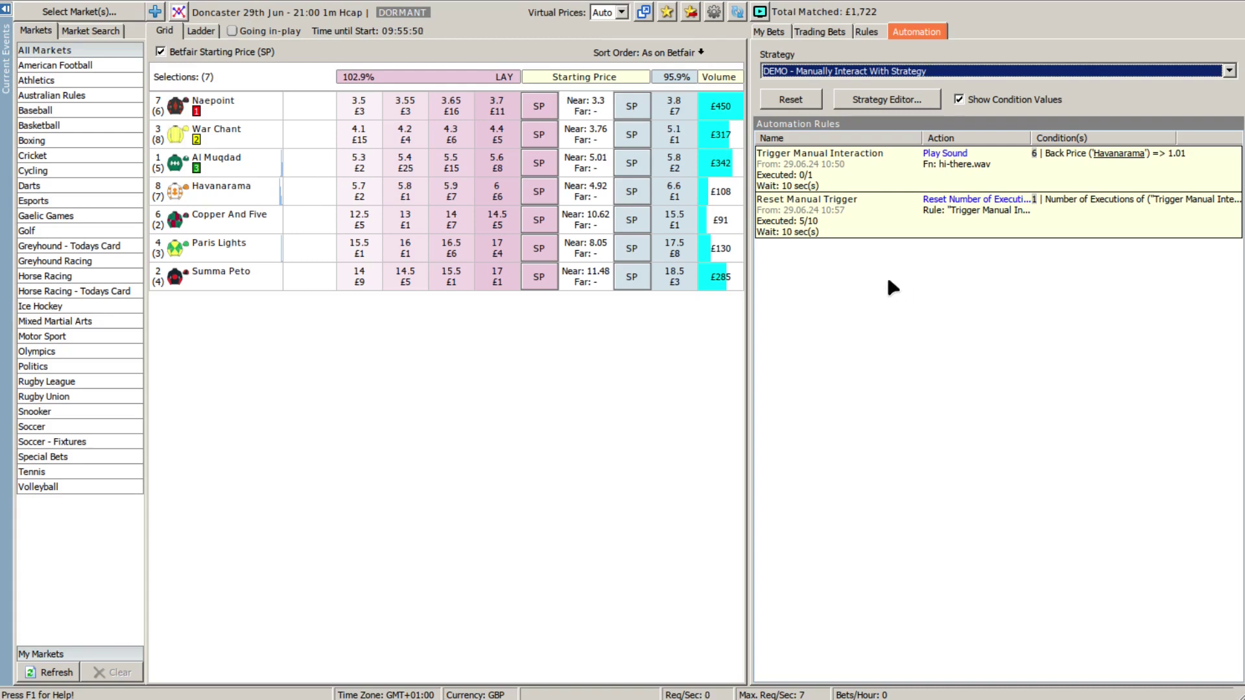
{"action": "left_click", "coordinate": [1116, 162]}
{"action": "left_click", "coordinate": [1118, 162]}
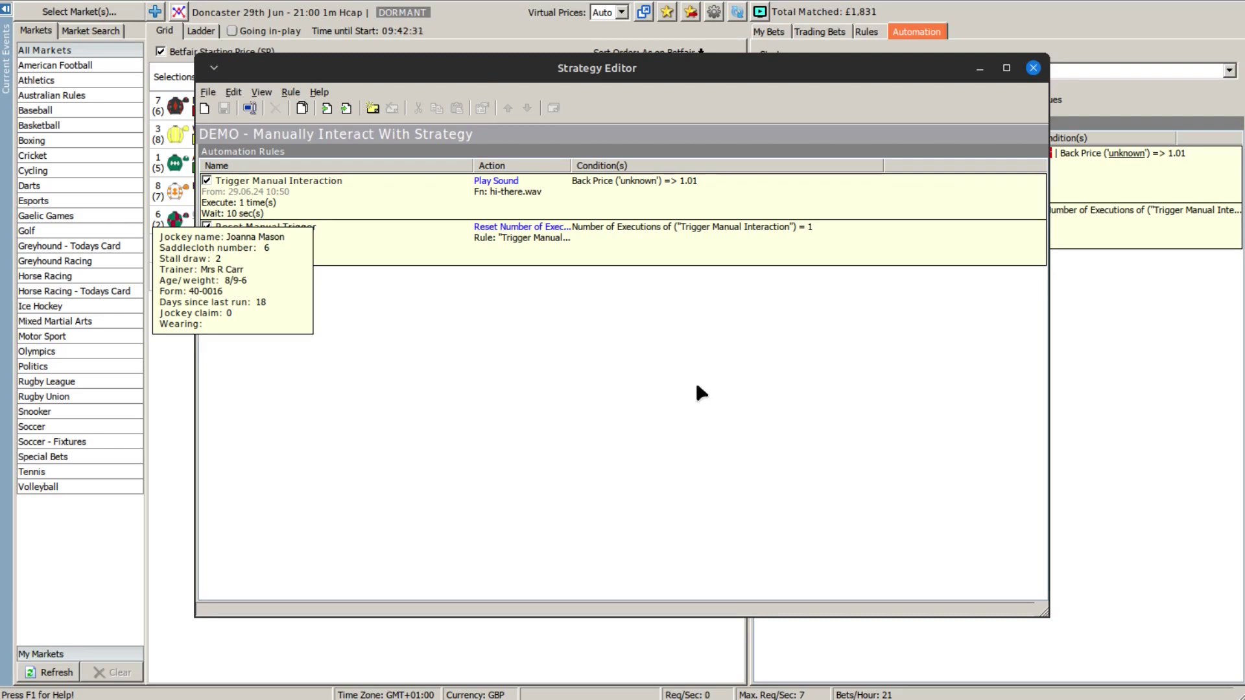
- Add a rule named Place LTF to the demo strategy, starting at the current time, with the Back/Lay All action
{"action": "double_click", "coordinate": [493, 304]}
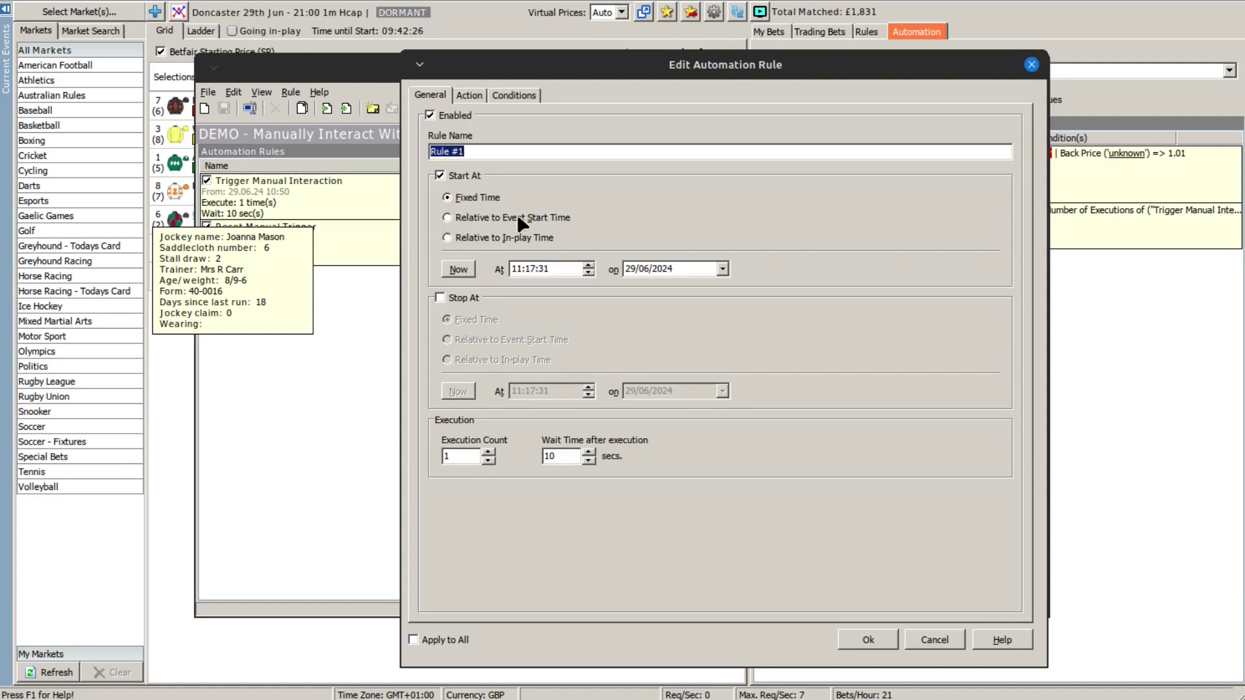
{"action": "type", "text": "Place LTF"}
{"action": "left_click", "coordinate": [459, 269]}
{"action": "left_click", "coordinate": [456, 95]}
{"action": "left_click", "coordinate": [502, 135]}
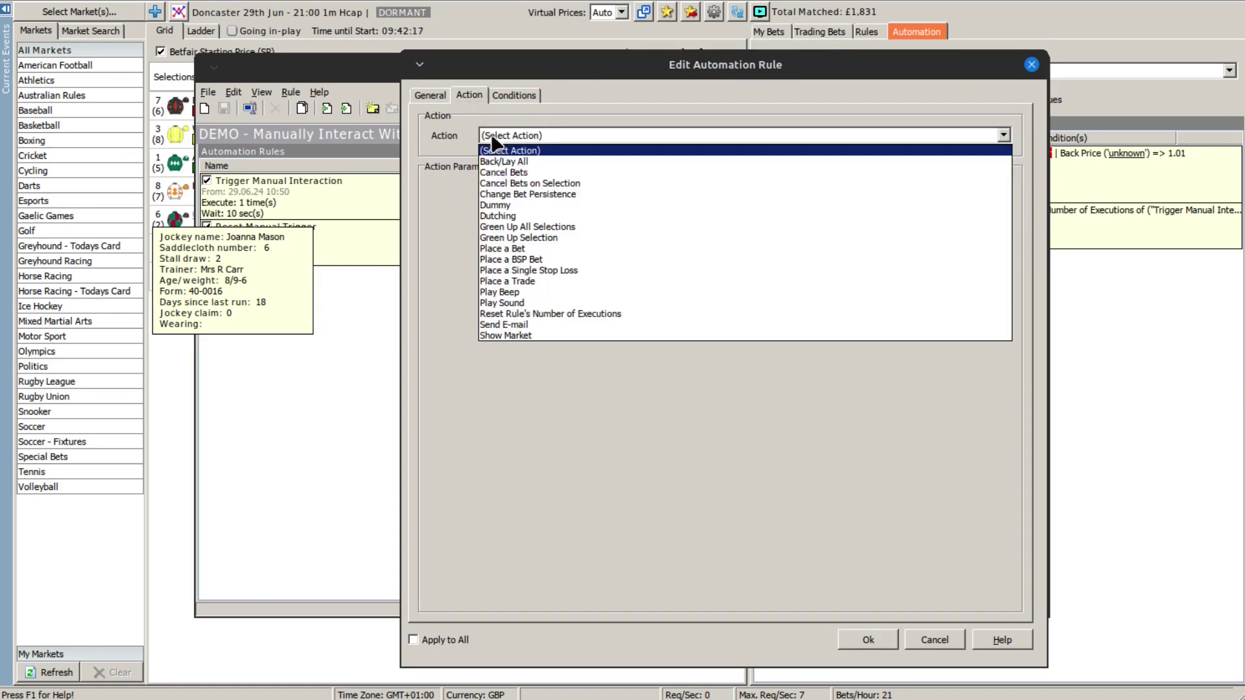
{"action": "left_click", "coordinate": [519, 162]}
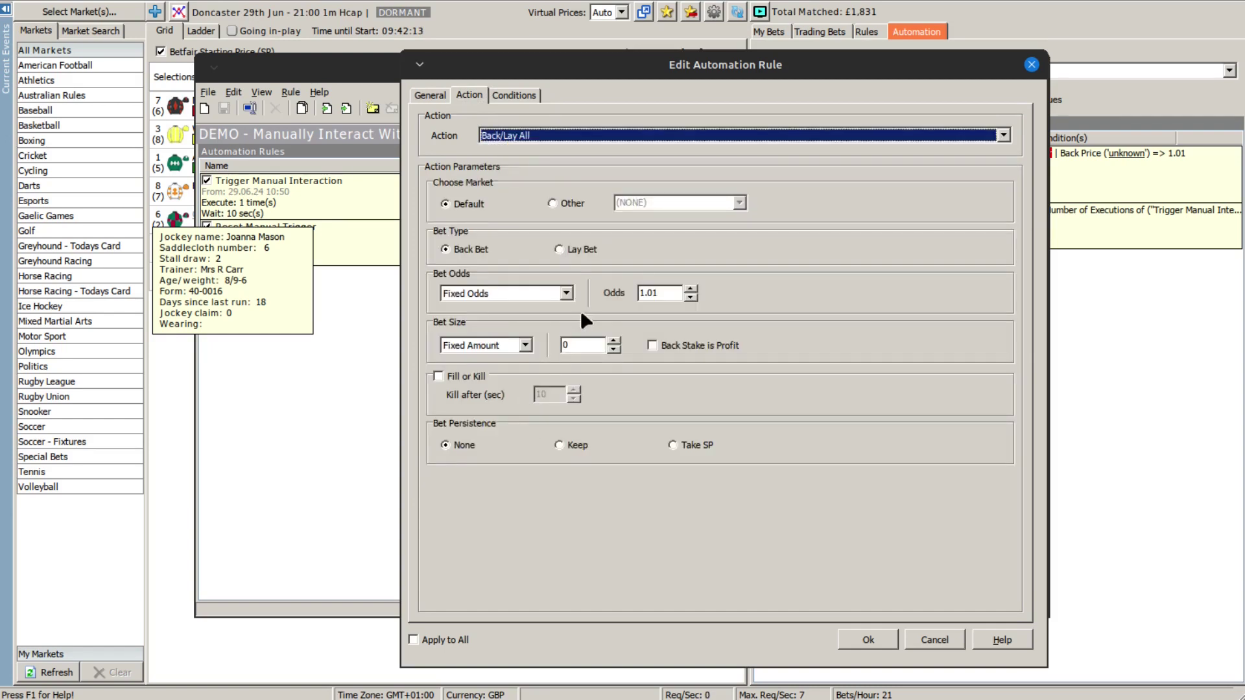
- Make the action a lay bet at fixed odds of 1.5 with a fixed £100 stake treated as liability
{"action": "left_click", "coordinate": [668, 289]}
{"action": "type", "text": "1.5"}
{"action": "left_click", "coordinate": [559, 249]}
{"action": "left_click", "coordinate": [652, 347]}
{"action": "left_click", "coordinate": [575, 345]}
{"action": "type", "text": "100"}
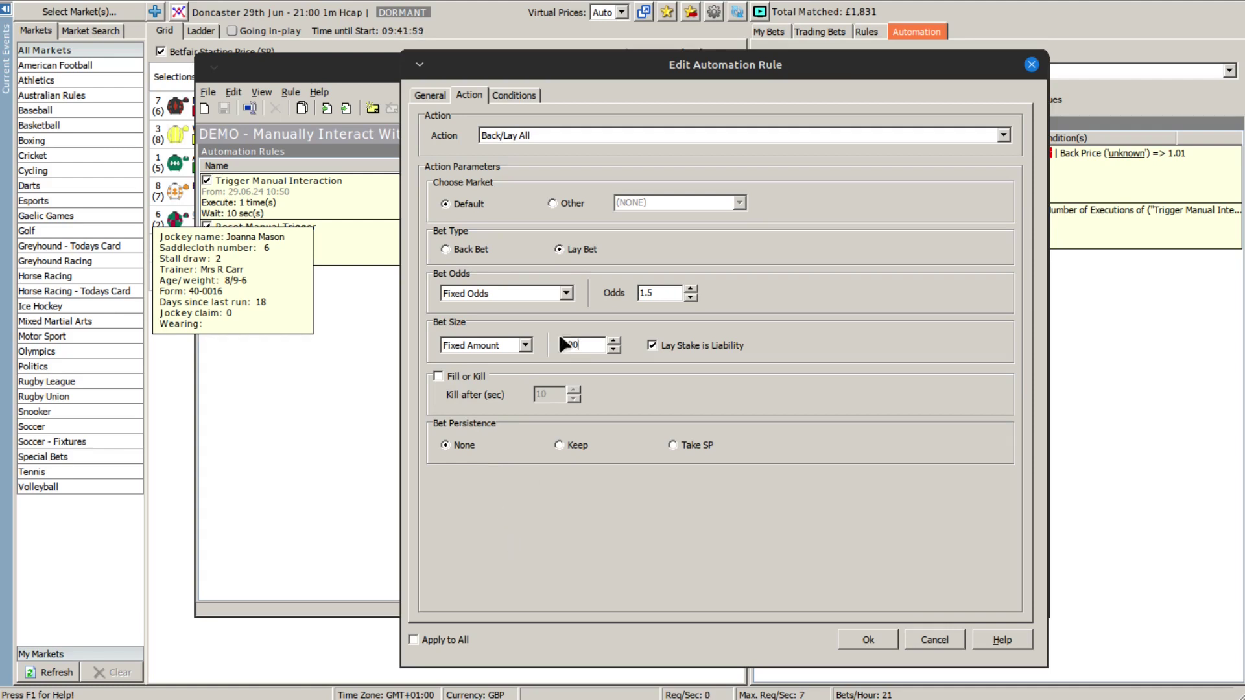
- Add a Rule Number of Executions condition requiring Trigger Manual Interaction's executions to equal 1, and accept the new rule
{"action": "left_click", "coordinate": [509, 96]}
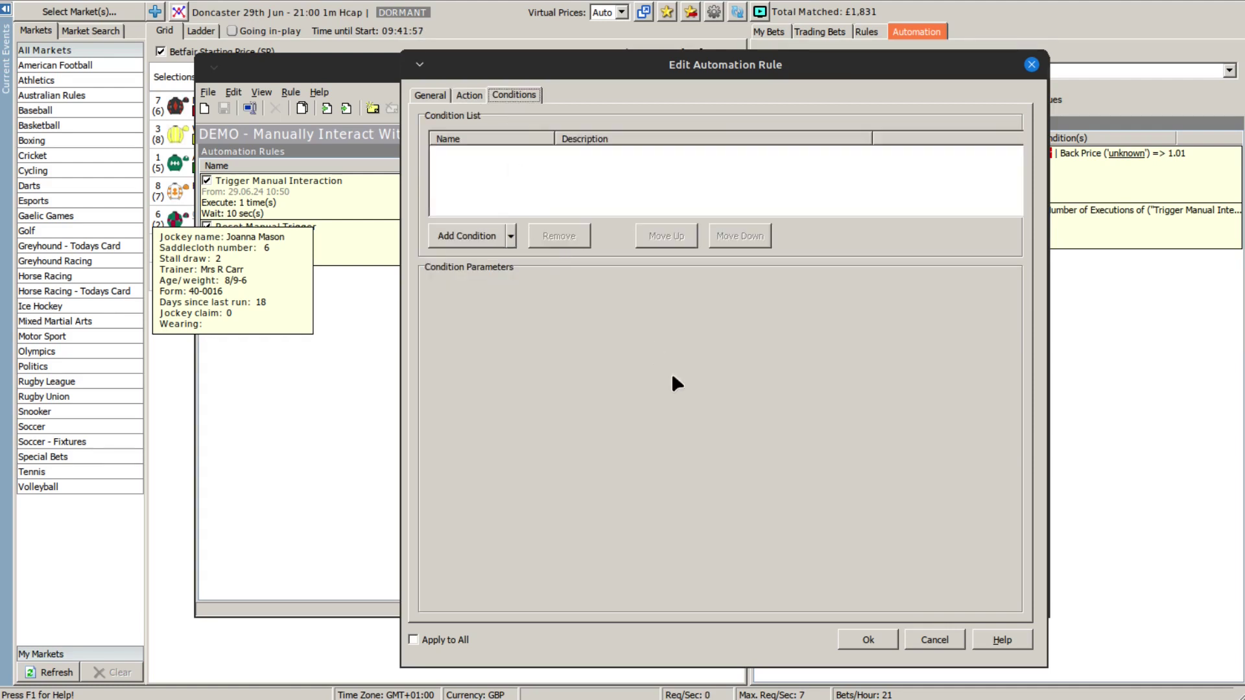
{"action": "left_click", "coordinate": [510, 237]}
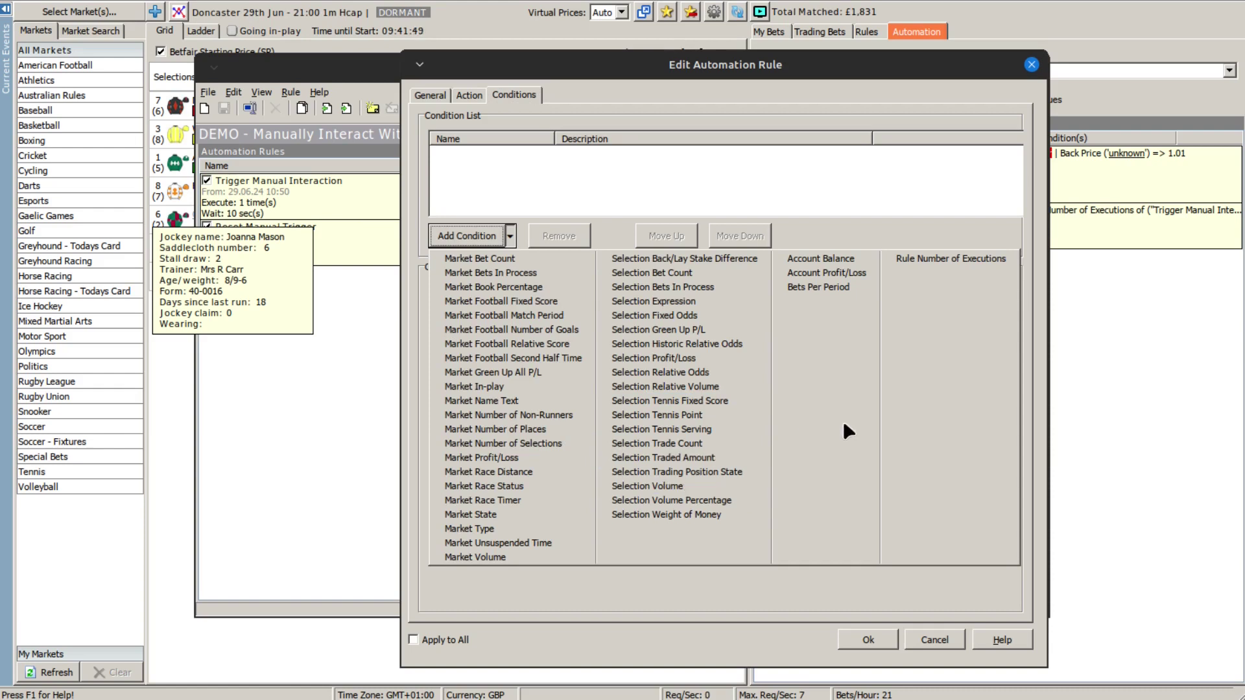
{"action": "left_click", "coordinate": [926, 266]}
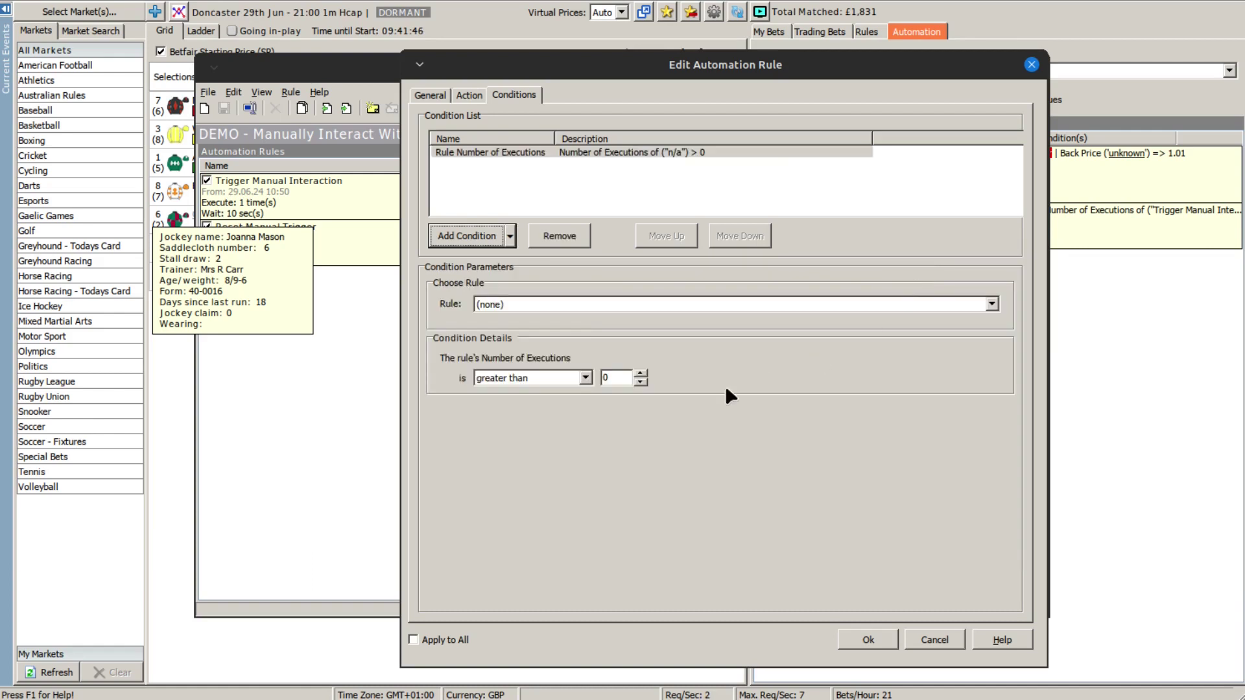
{"action": "left_click", "coordinate": [593, 302]}
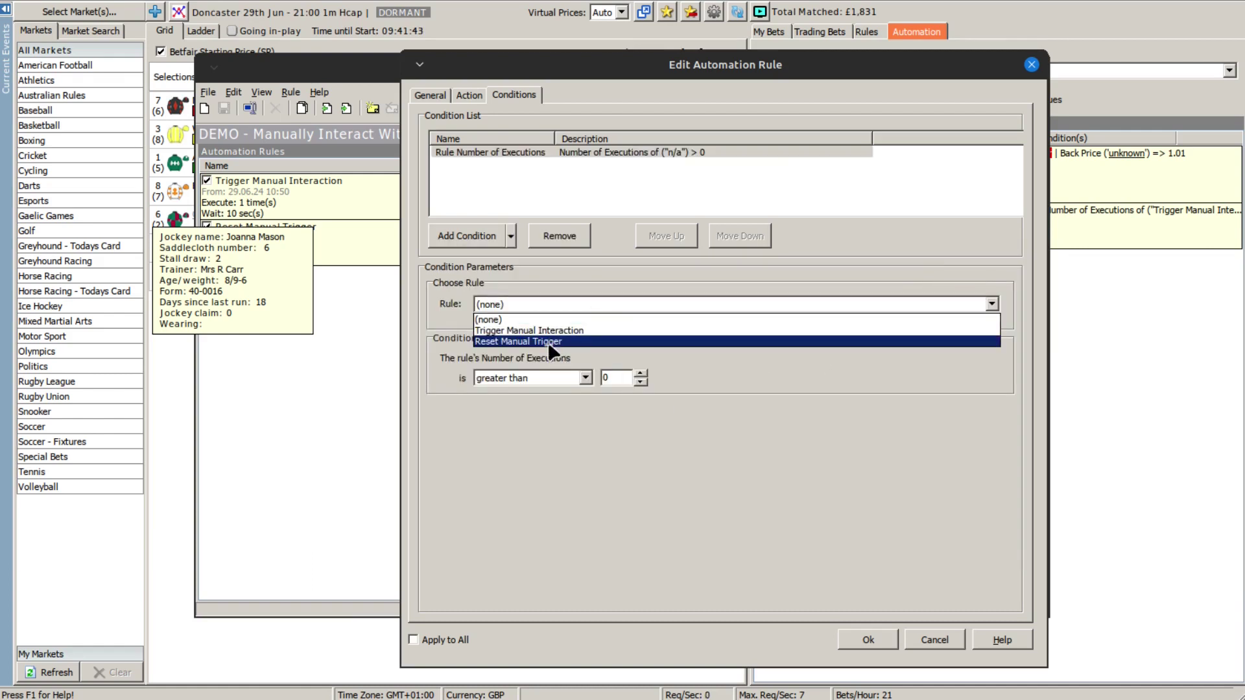
{"action": "left_click", "coordinate": [545, 331]}
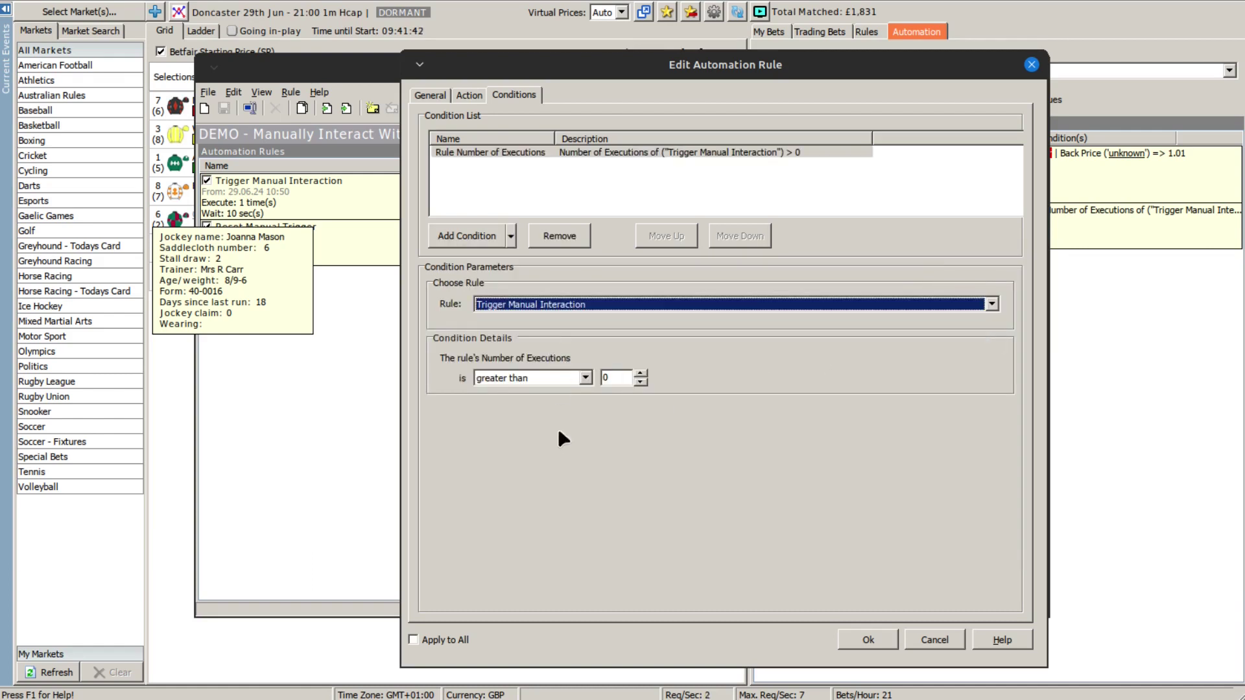
{"action": "left_click", "coordinate": [585, 378]}
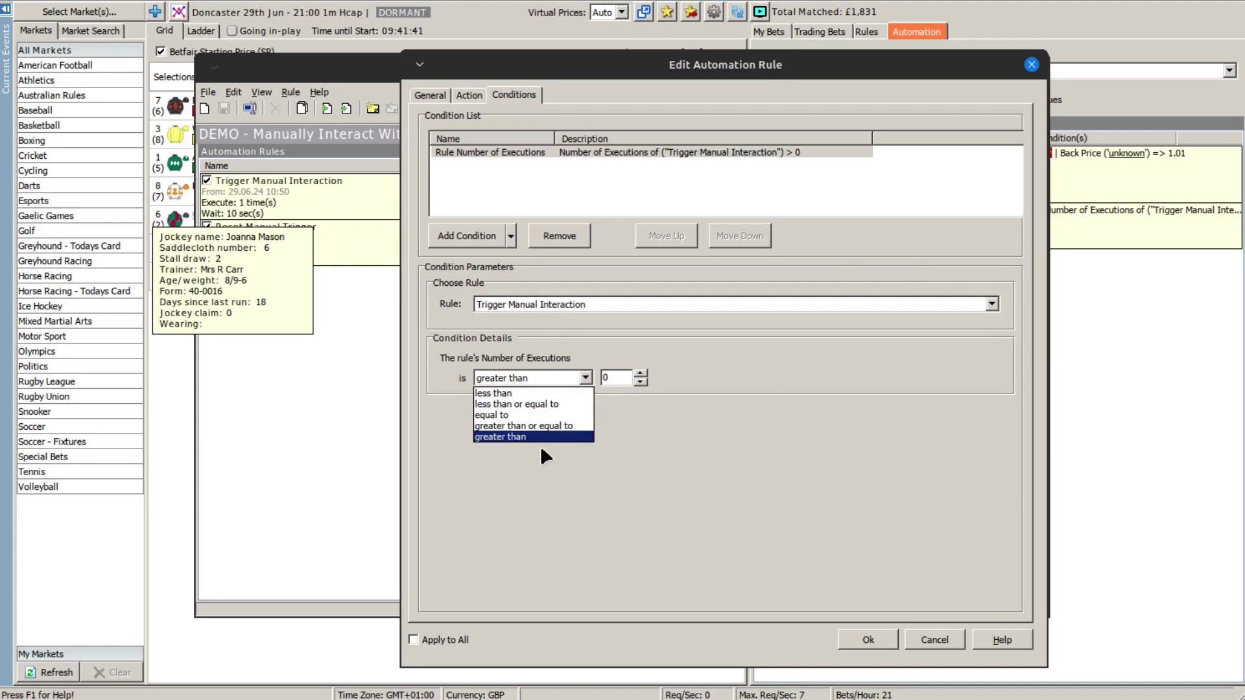
{"action": "left_click", "coordinate": [518, 415]}
{"action": "left_click", "coordinate": [640, 373]}
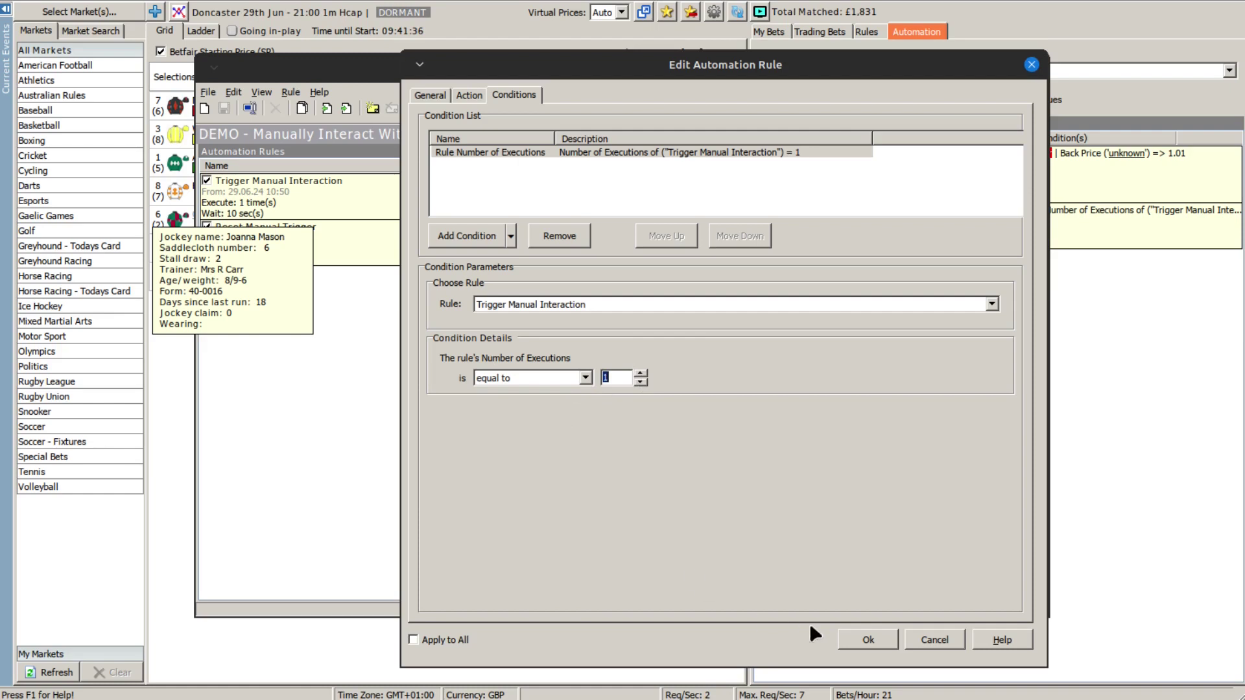
{"action": "left_click", "coordinate": [862, 638]}
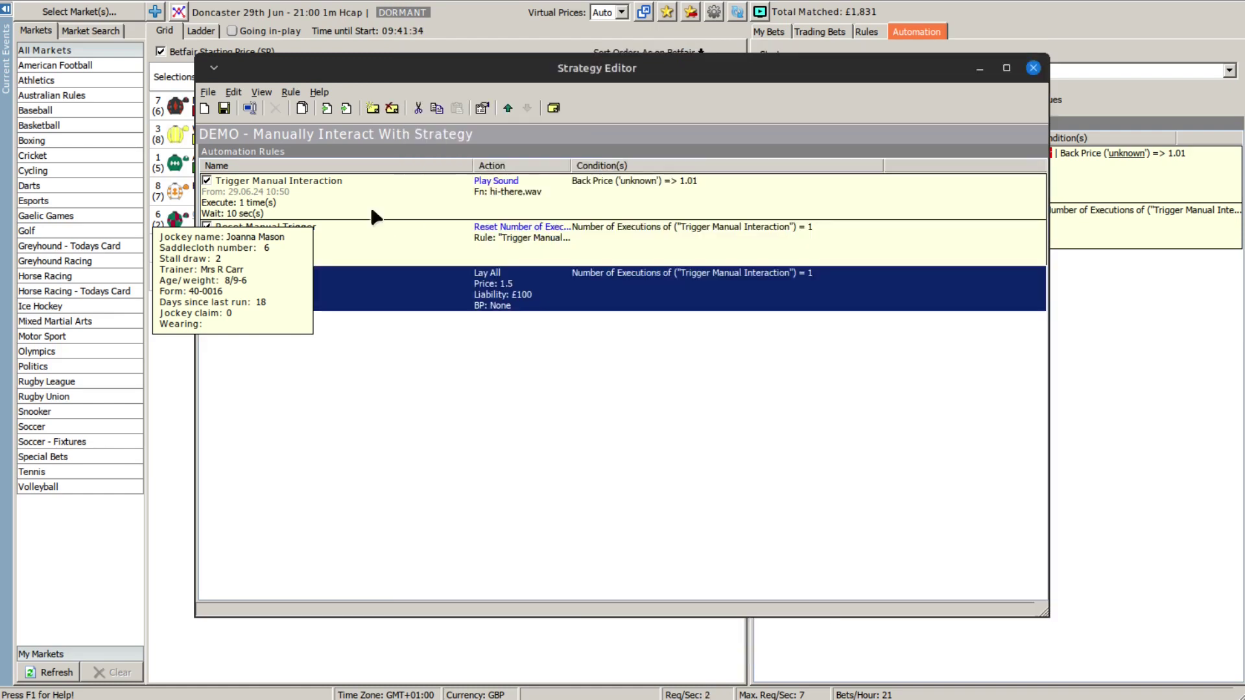
- Save the demo strategy, close its editor, and reset and reselect DEMO - Manually Interact With Strategy for the market
{"action": "left_click", "coordinate": [225, 108]}
{"action": "key", "text": "alt+F4"}
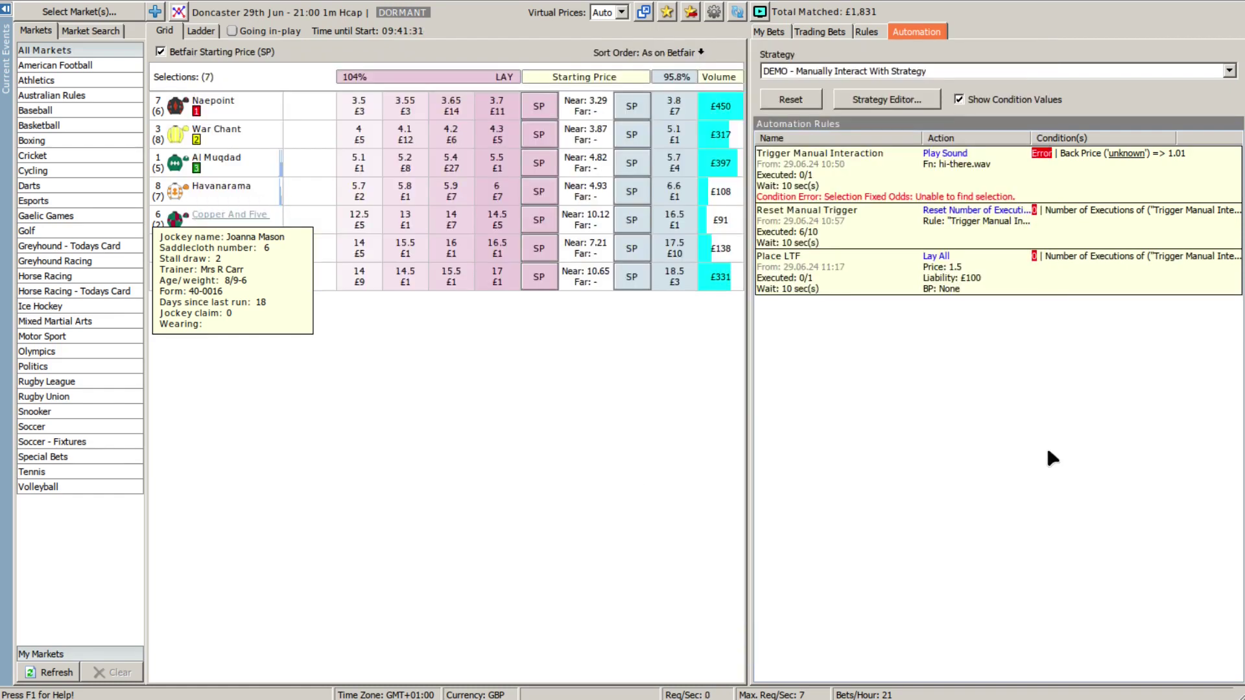
{"action": "left_click", "coordinate": [786, 99]}
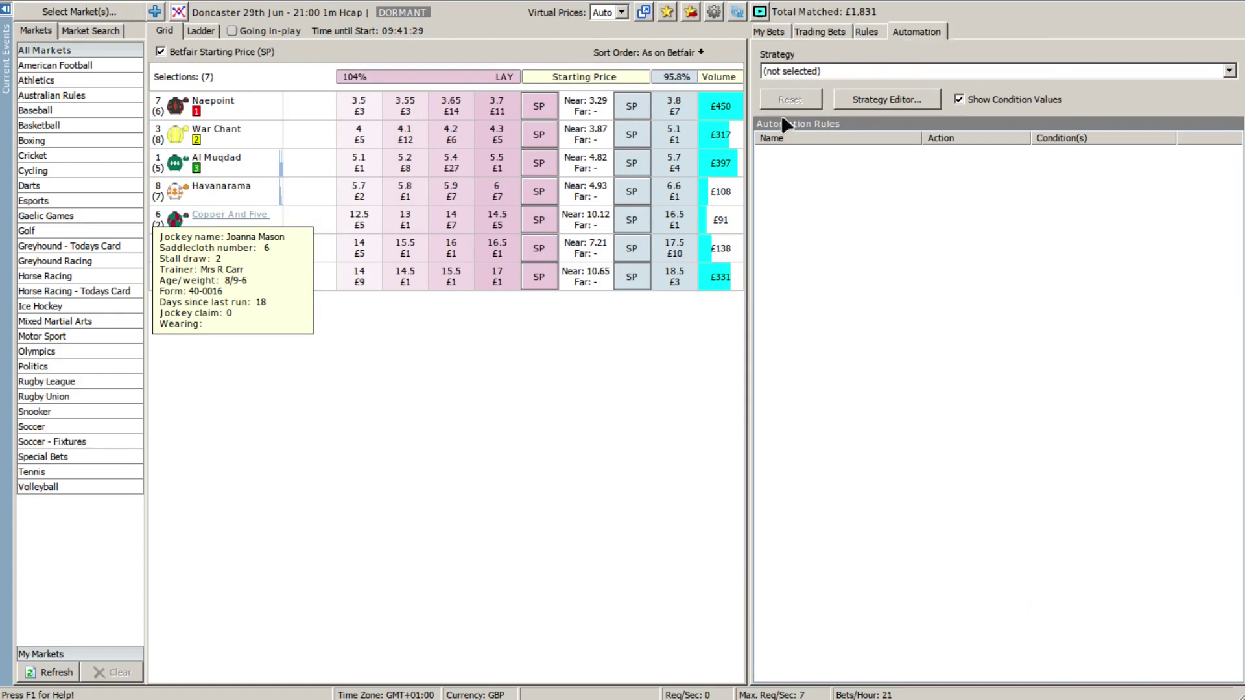
{"action": "left_click", "coordinate": [913, 73]}
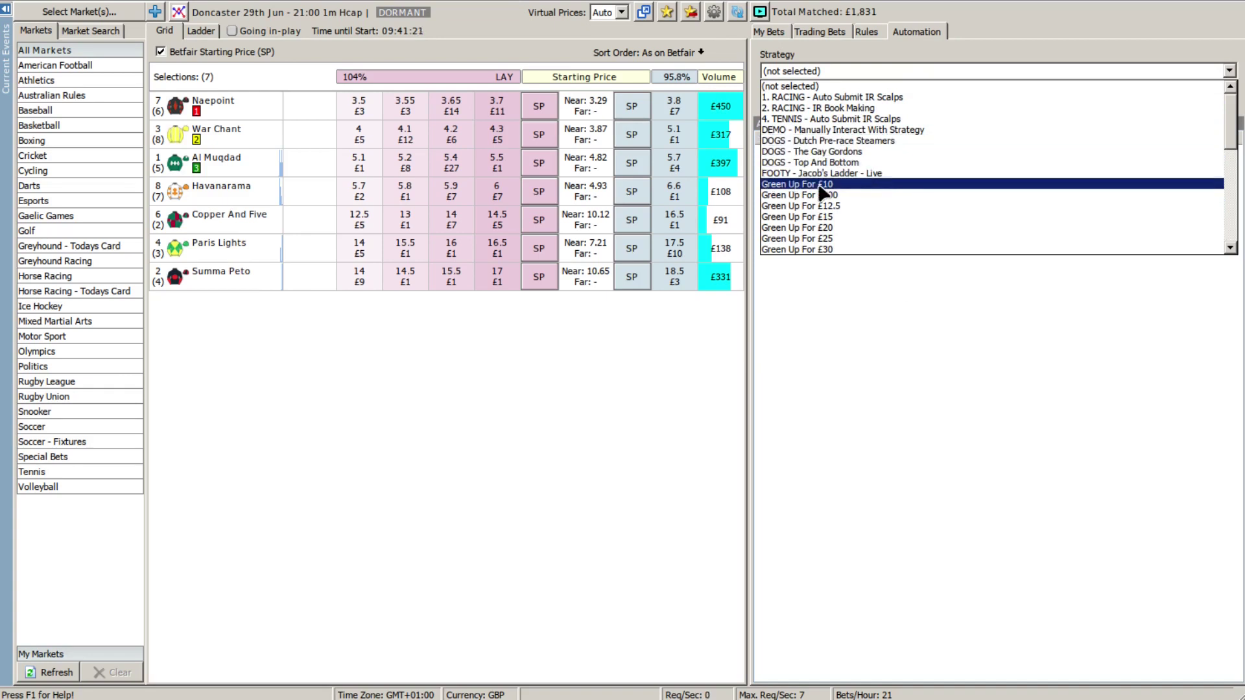
{"action": "left_click", "coordinate": [827, 130]}
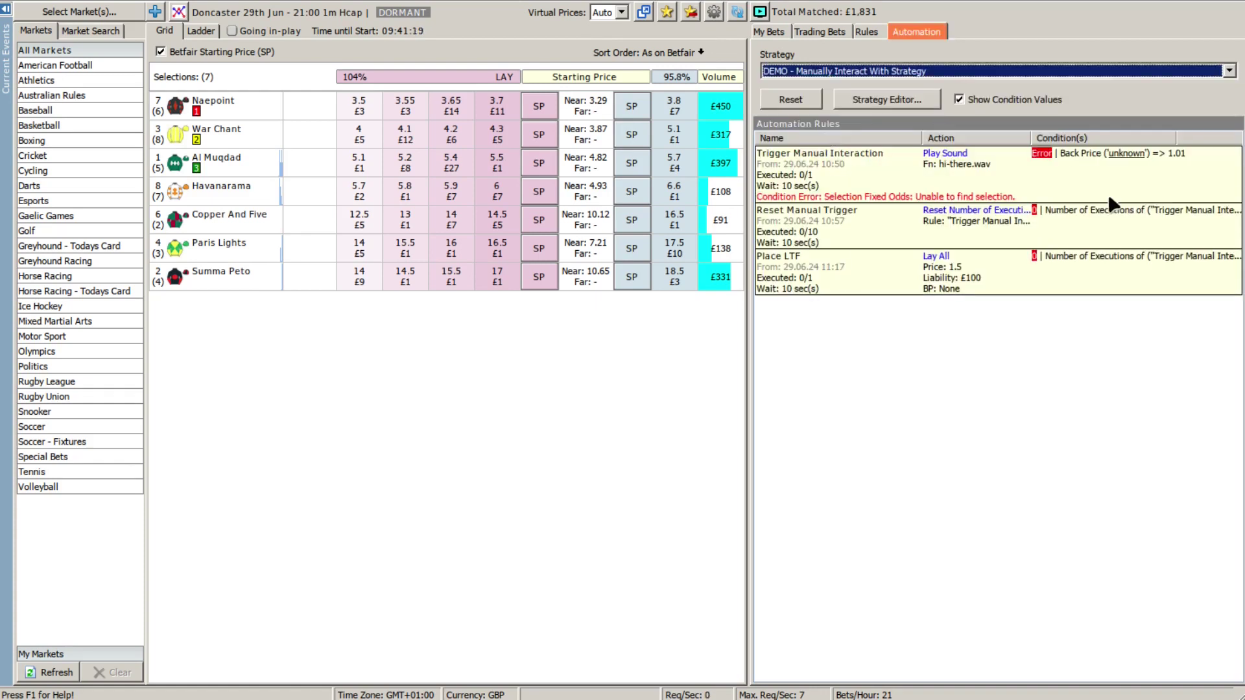
- Fire the trigger rule by choosing Al Muqdad as its selection, set it back to (none), and check the market's bets
{"action": "left_click", "coordinate": [1125, 157]}
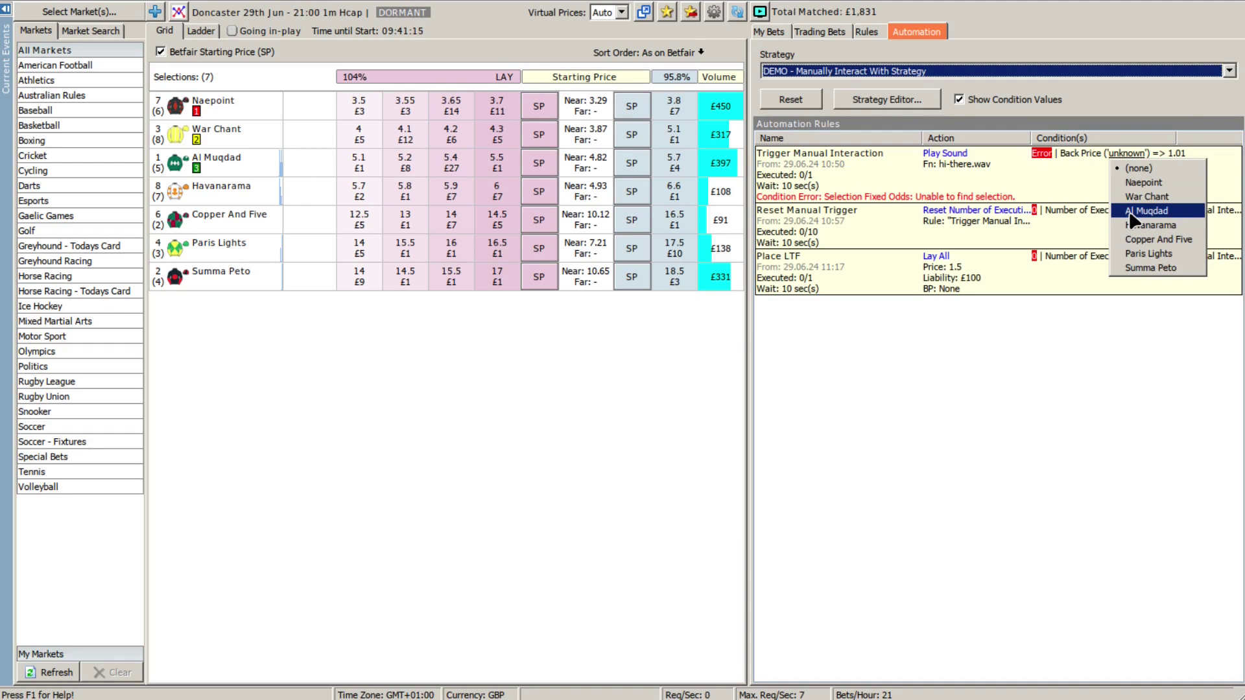
{"action": "left_click", "coordinate": [1130, 217]}
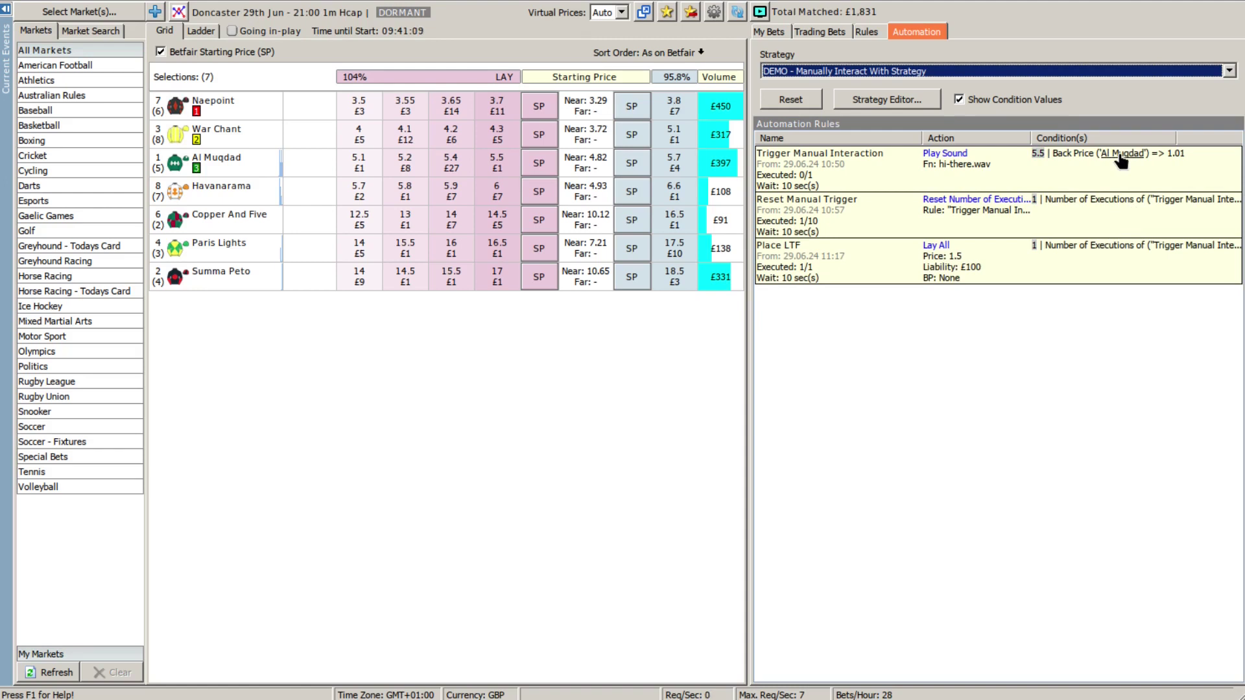
{"action": "left_click", "coordinate": [1119, 156]}
{"action": "left_click", "coordinate": [1118, 157]}
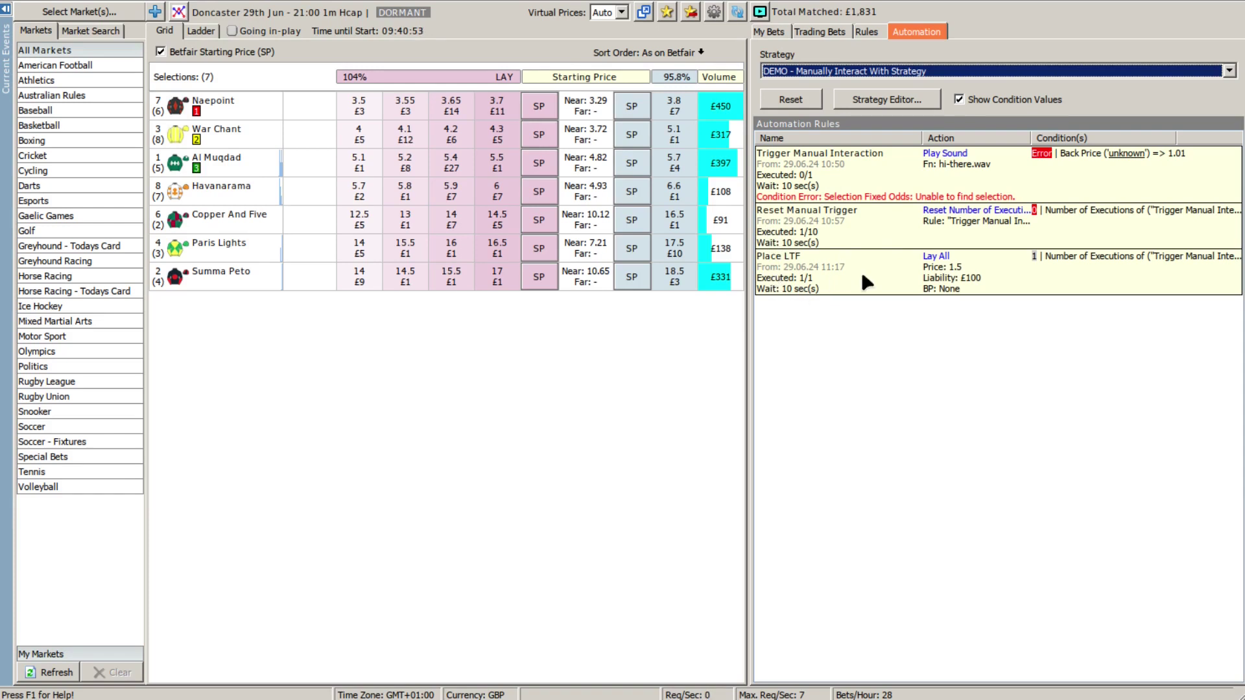
{"action": "left_click", "coordinate": [776, 31]}
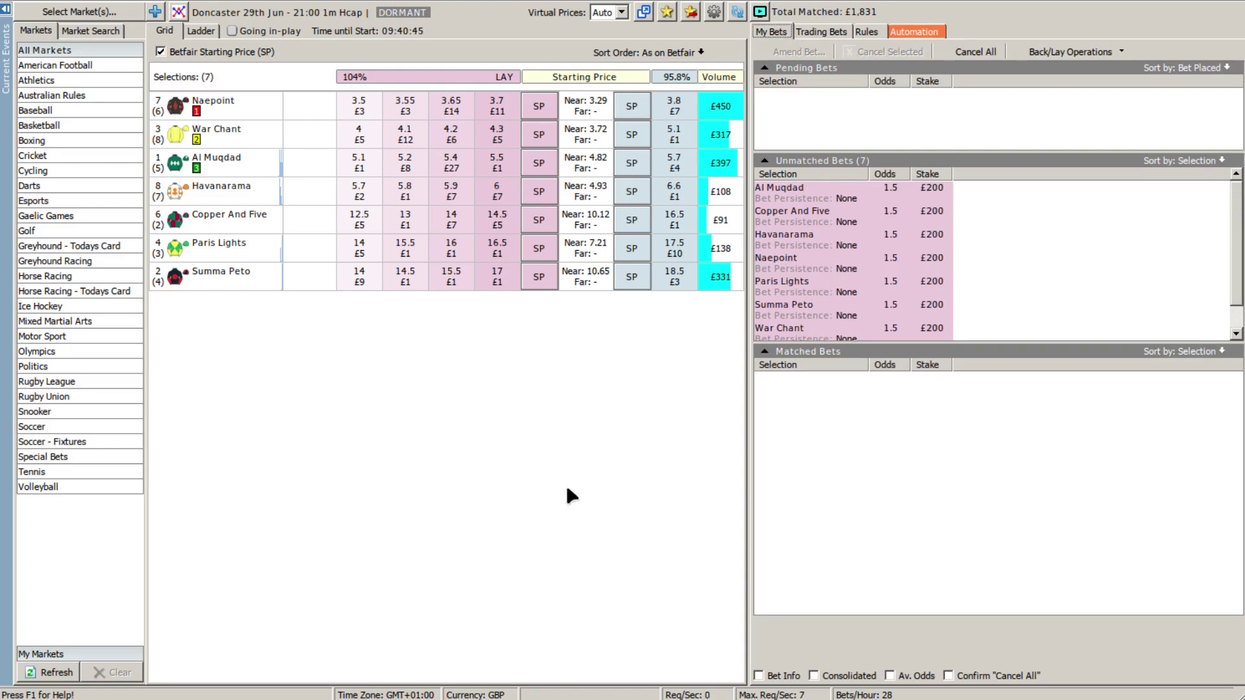
{"action": "left_click", "coordinate": [924, 30]}
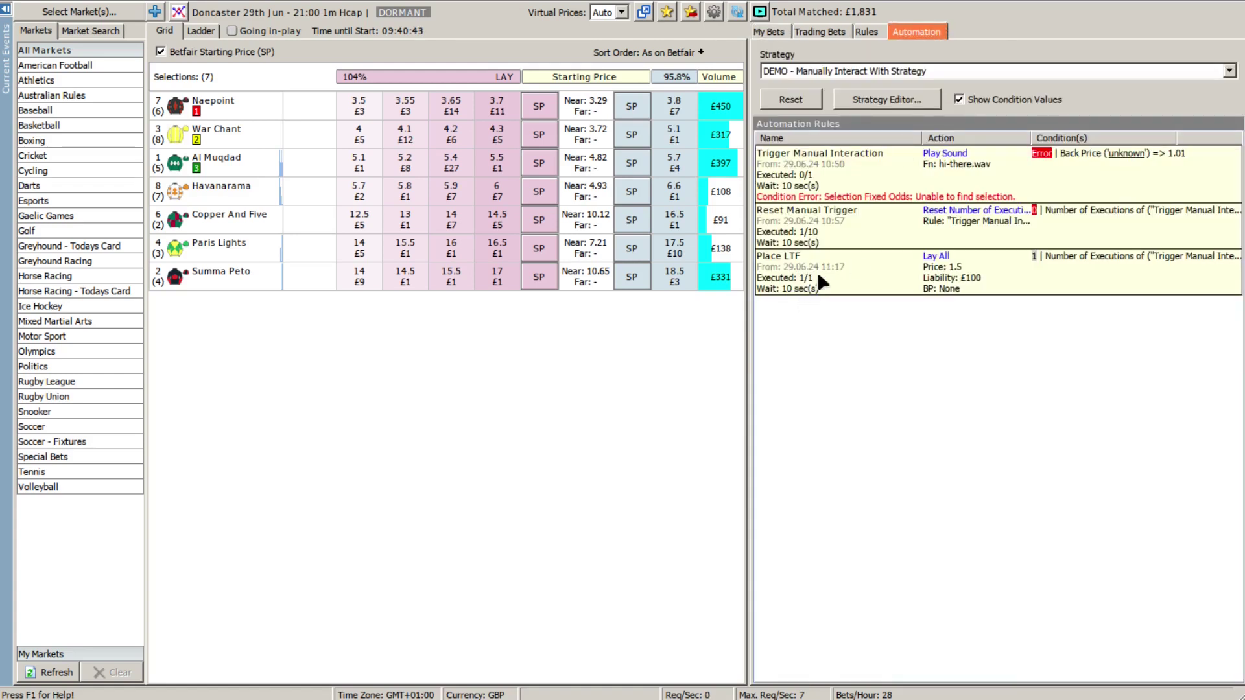